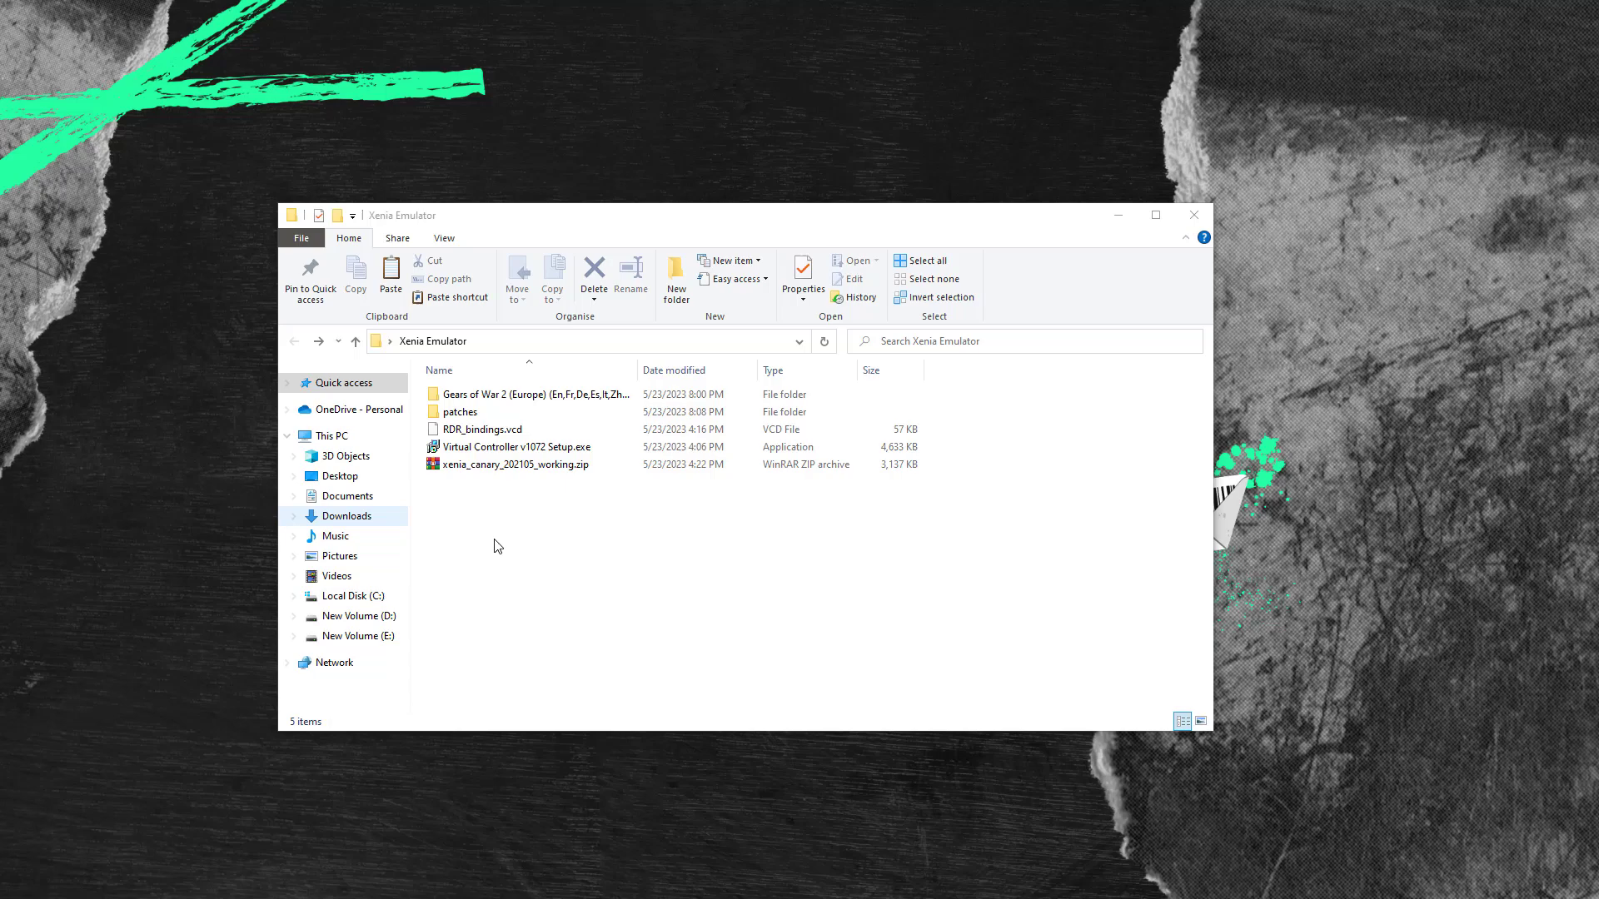
Reopen the Xenia Emulator folder from the desktop and look over its files
{"action": "left_click_drag", "start_coordinate": [495, 530], "coordinate": [498, 394]}
{"action": "left_click", "coordinate": [1118, 215]}
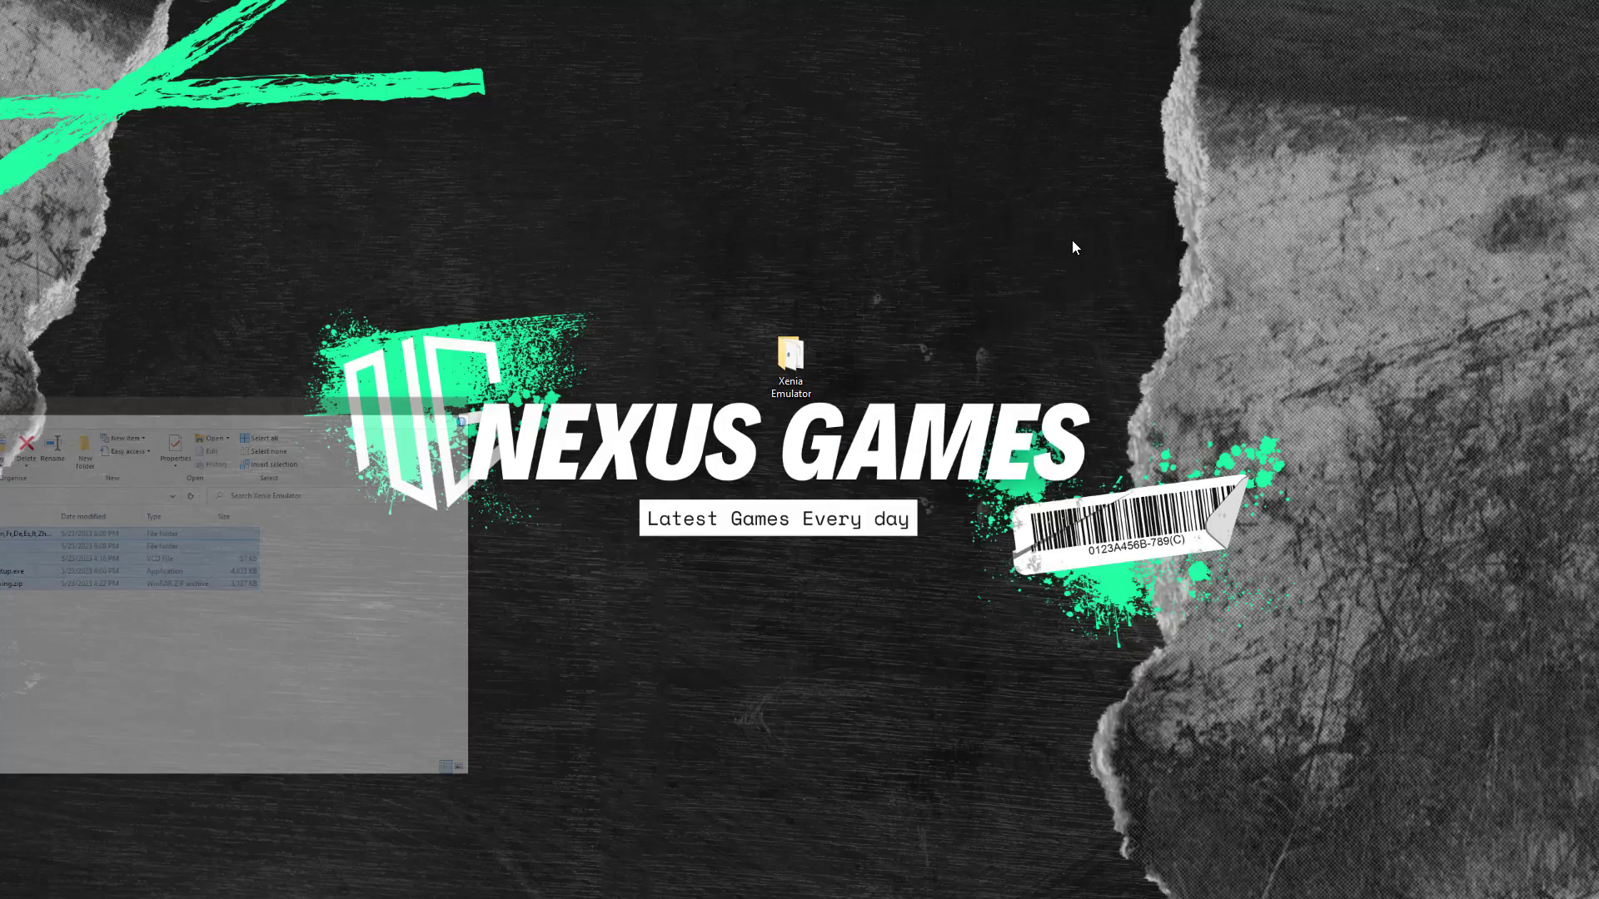
{"action": "left_click_drag", "start_coordinate": [412, 364], "coordinate": [1131, 626]}
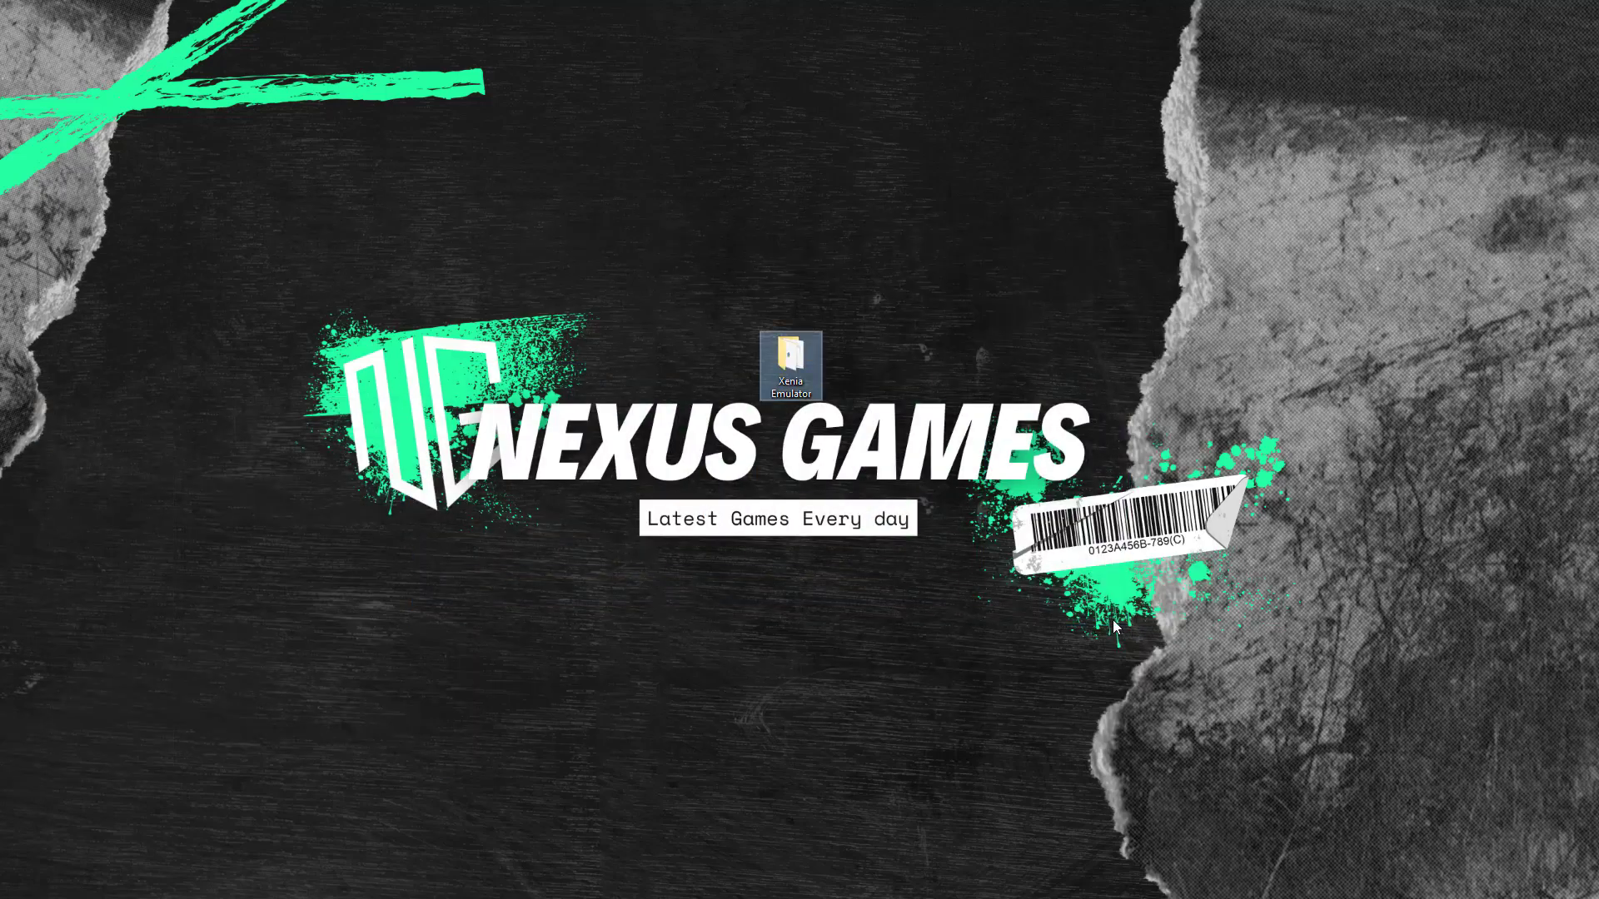
{"action": "double_click", "coordinate": [795, 398]}
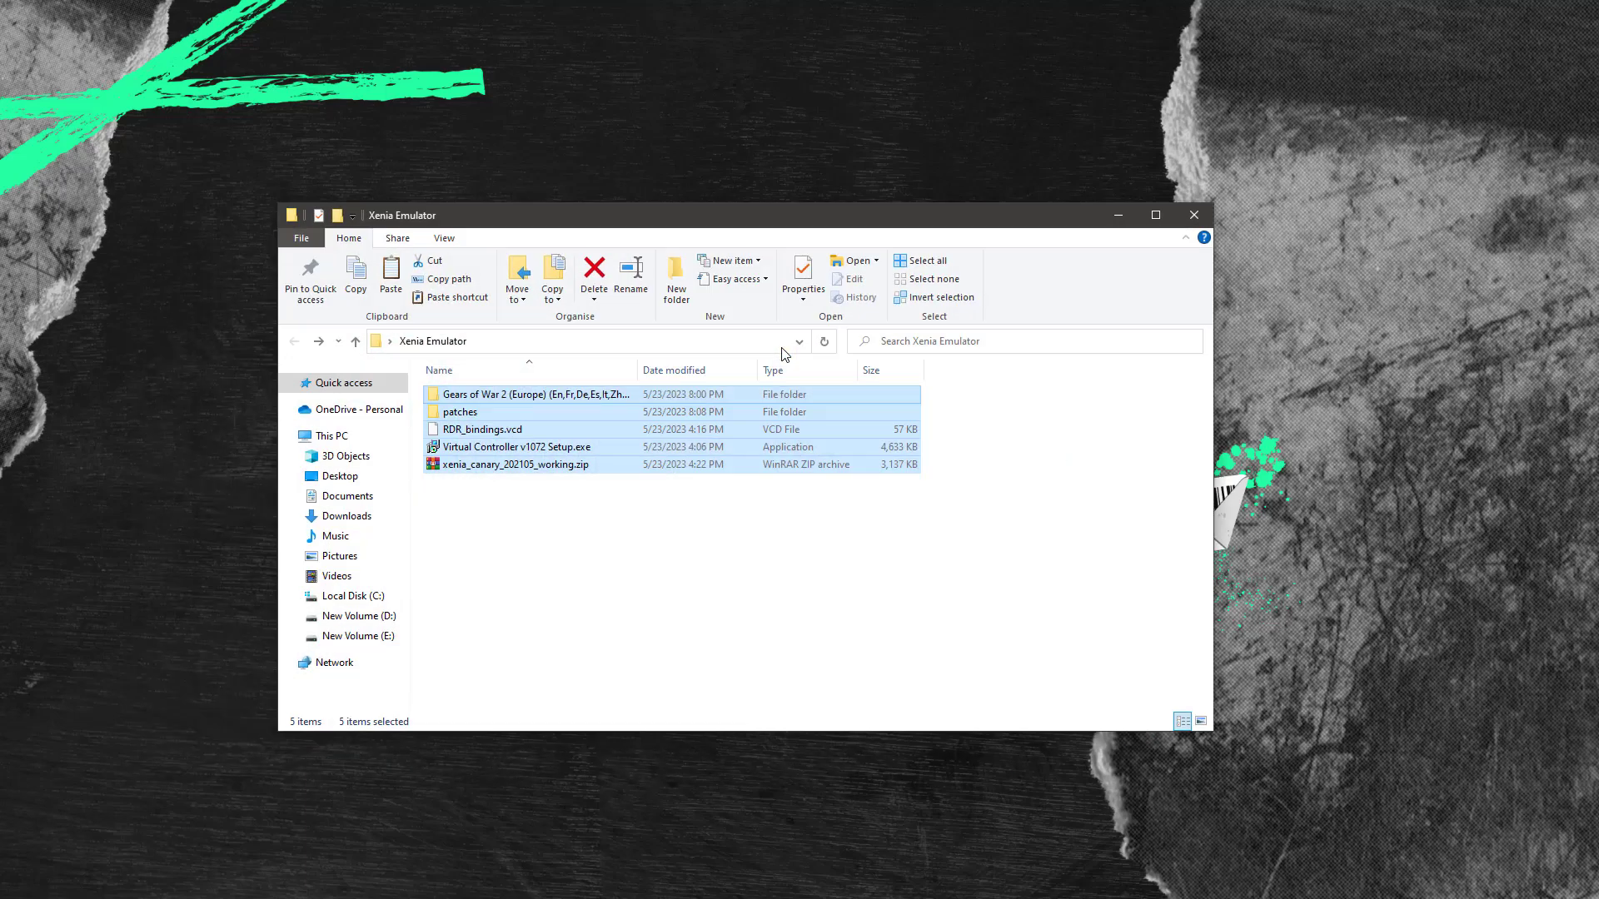
{"action": "left_click", "coordinate": [510, 513]}
{"action": "left_click_drag", "start_coordinate": [511, 513], "coordinate": [484, 398]}
{"action": "left_click", "coordinate": [497, 498]}
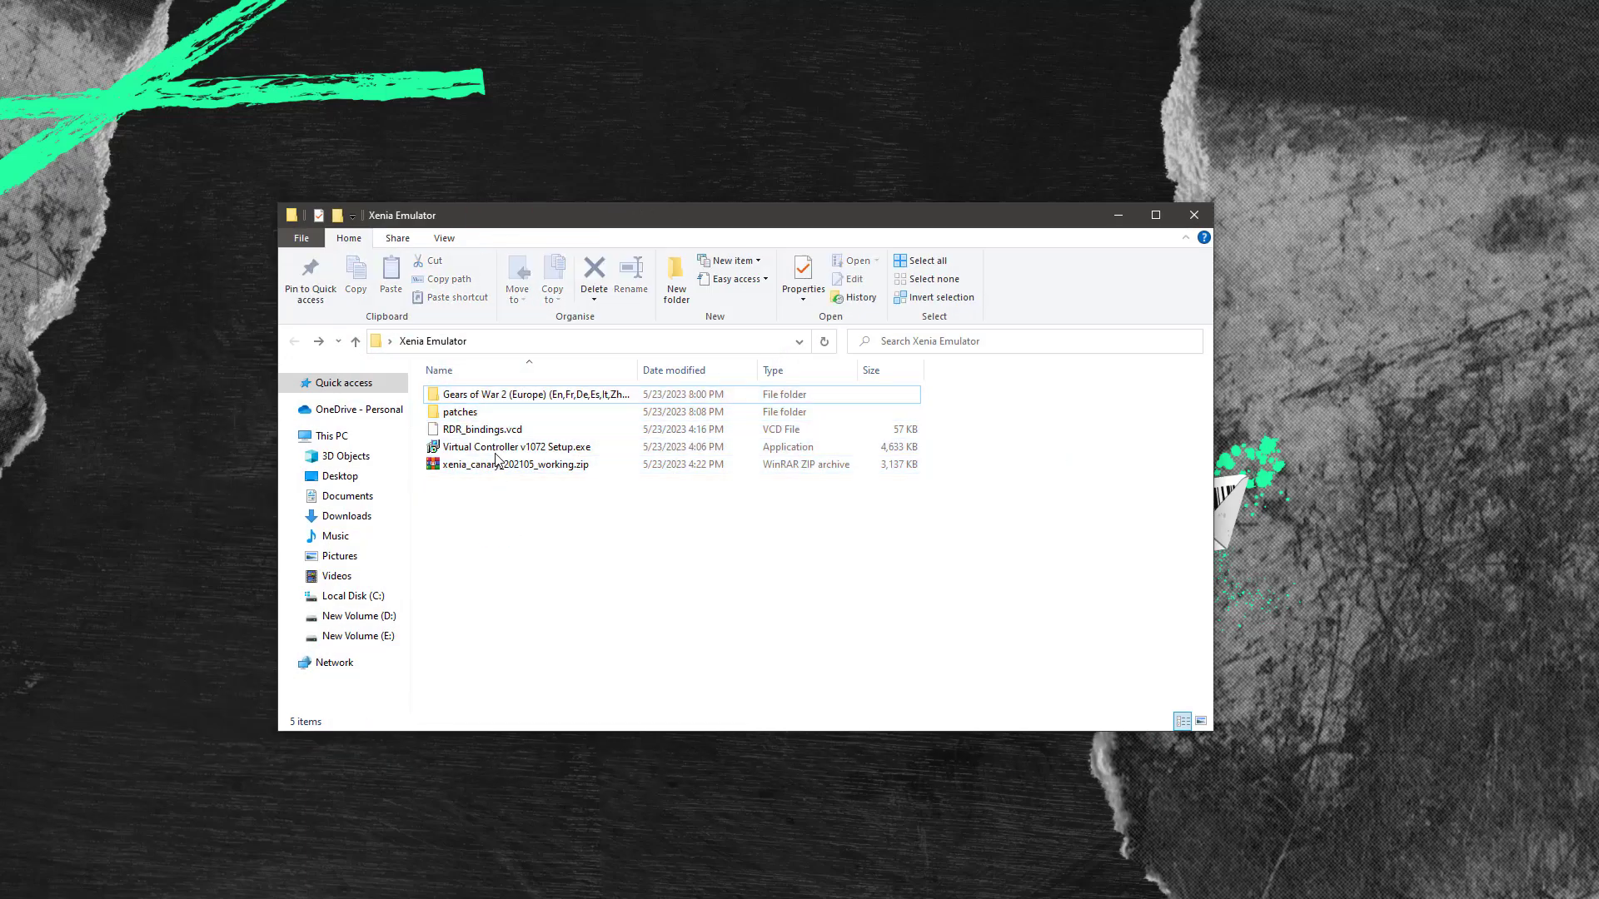
Inspect the contents of the Gears of War 2 folder and the patches folder, and return to the Xenia Emulator folder
{"action": "double_click", "coordinate": [485, 400]}
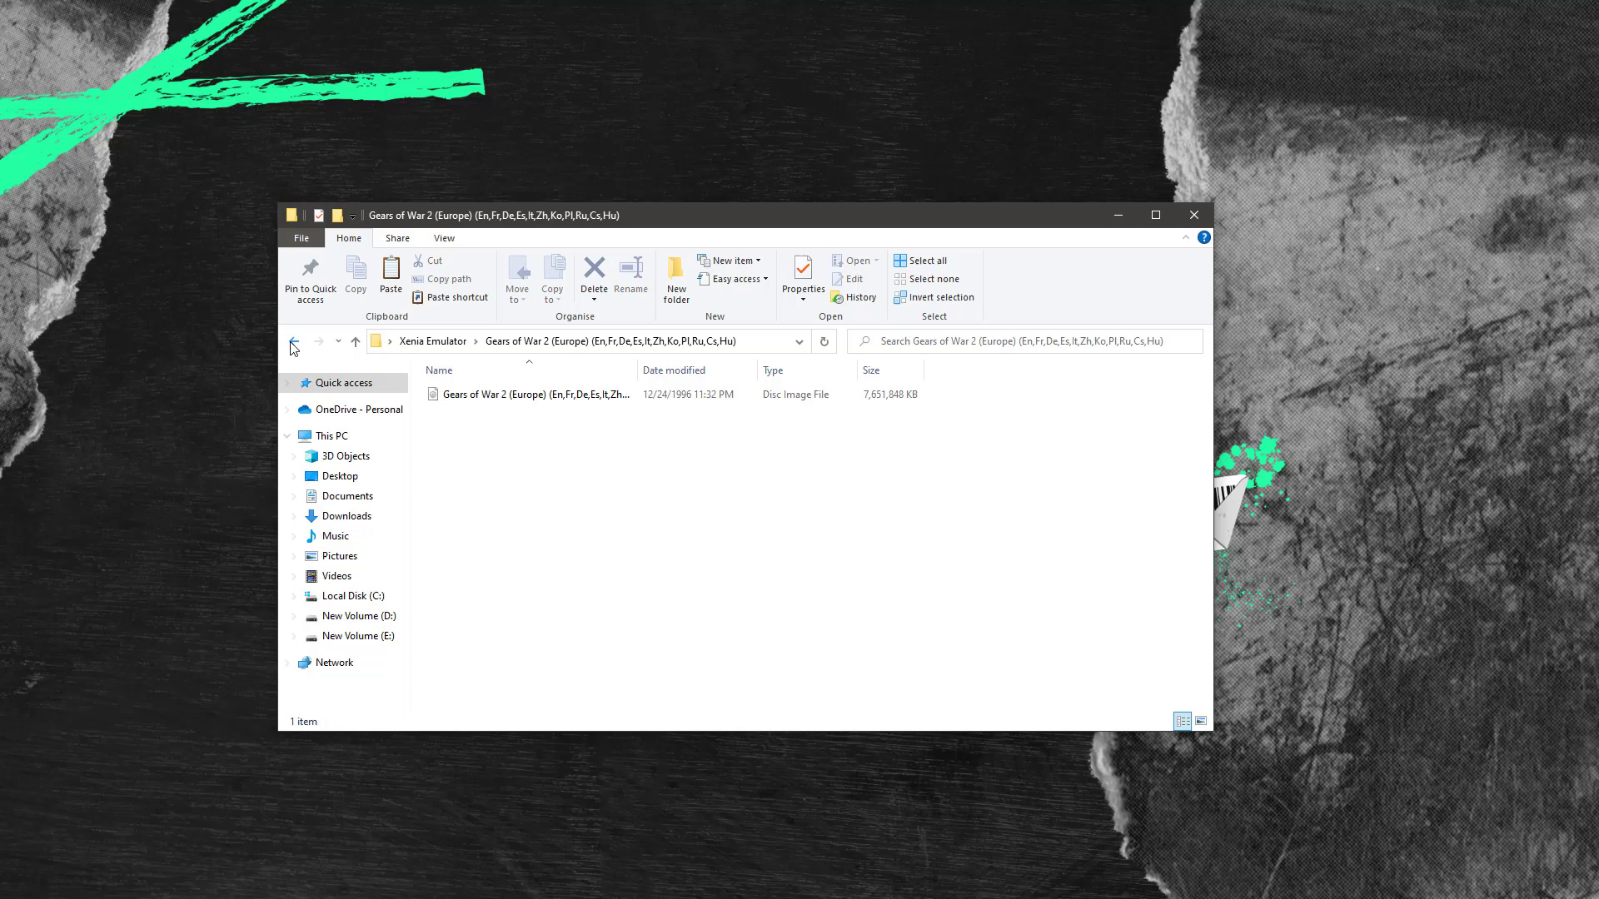
{"action": "left_click", "coordinate": [293, 343]}
{"action": "key", "text": "Down"}
{"action": "key", "text": "Return"}
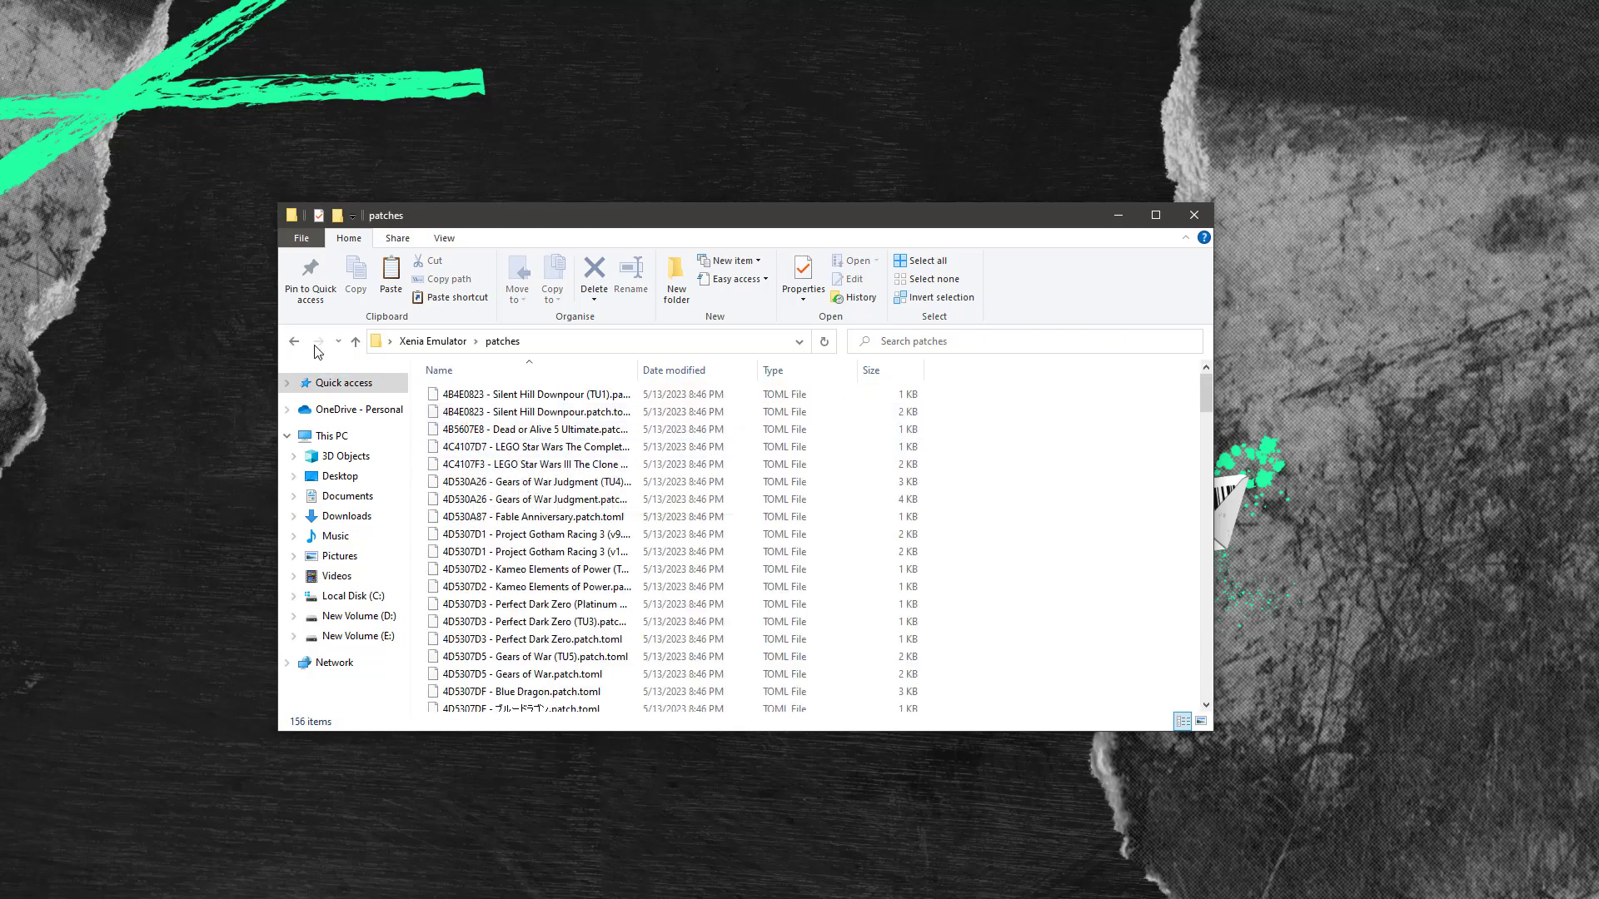
{"action": "scroll", "coordinate": [607, 500], "scroll_direction": "down", "scroll_amount": 20}
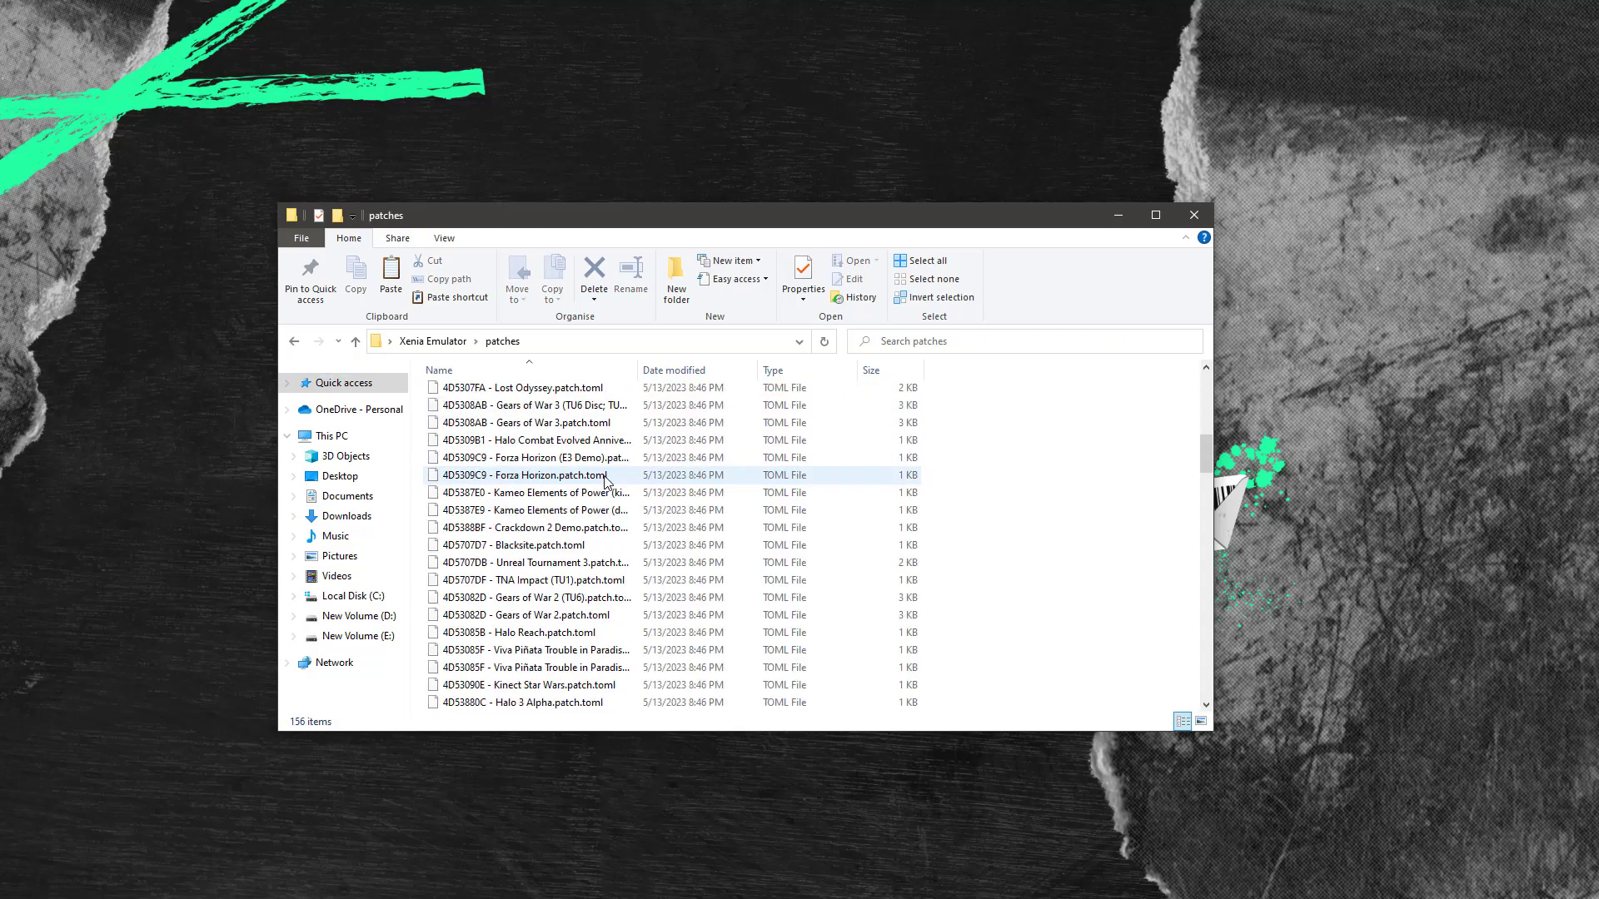
{"action": "left_click", "coordinate": [296, 342]}
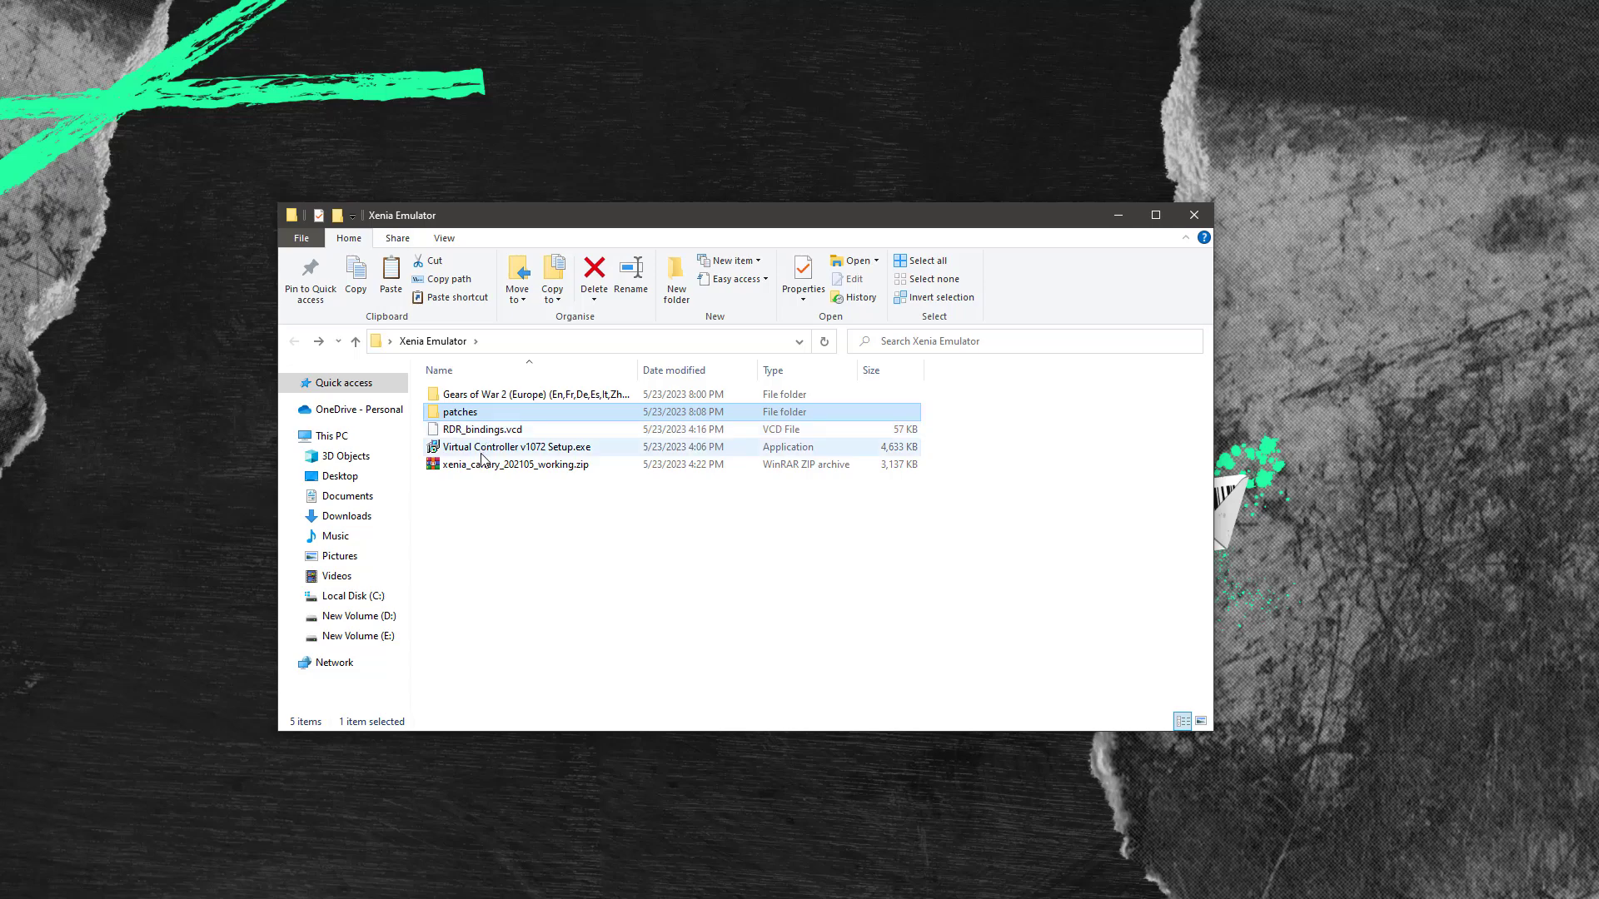
Run Virtual Controller v1072 Setup.exe as administrator without a desktop shortcut, and cancel the setup before installing
{"action": "right_click", "coordinate": [482, 448]}
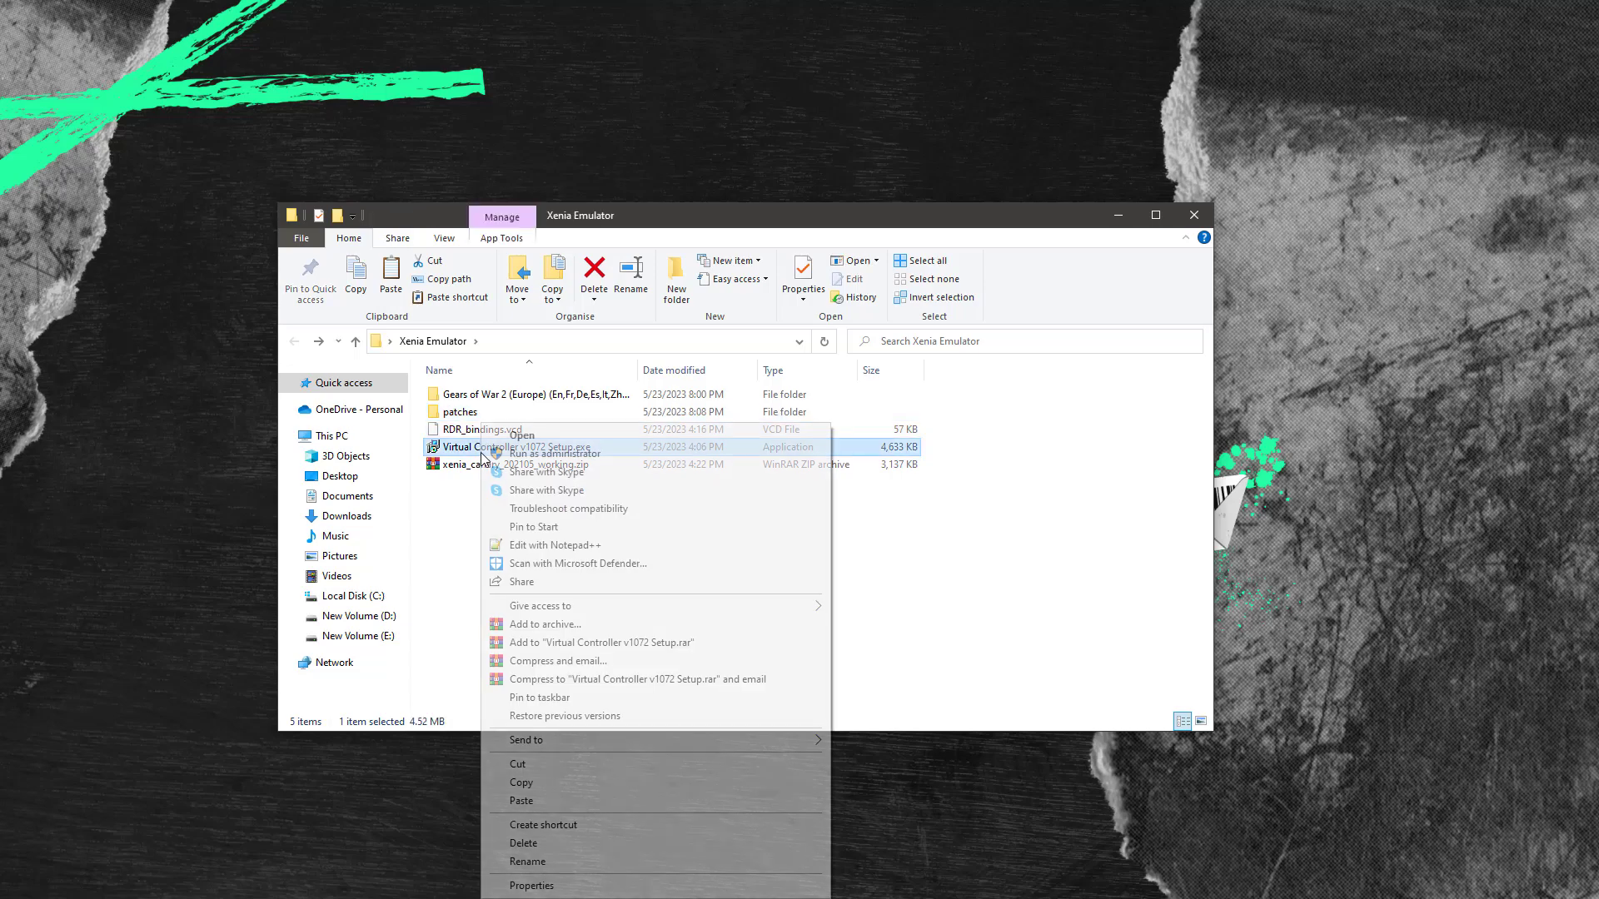
{"action": "left_click", "coordinate": [527, 455]}
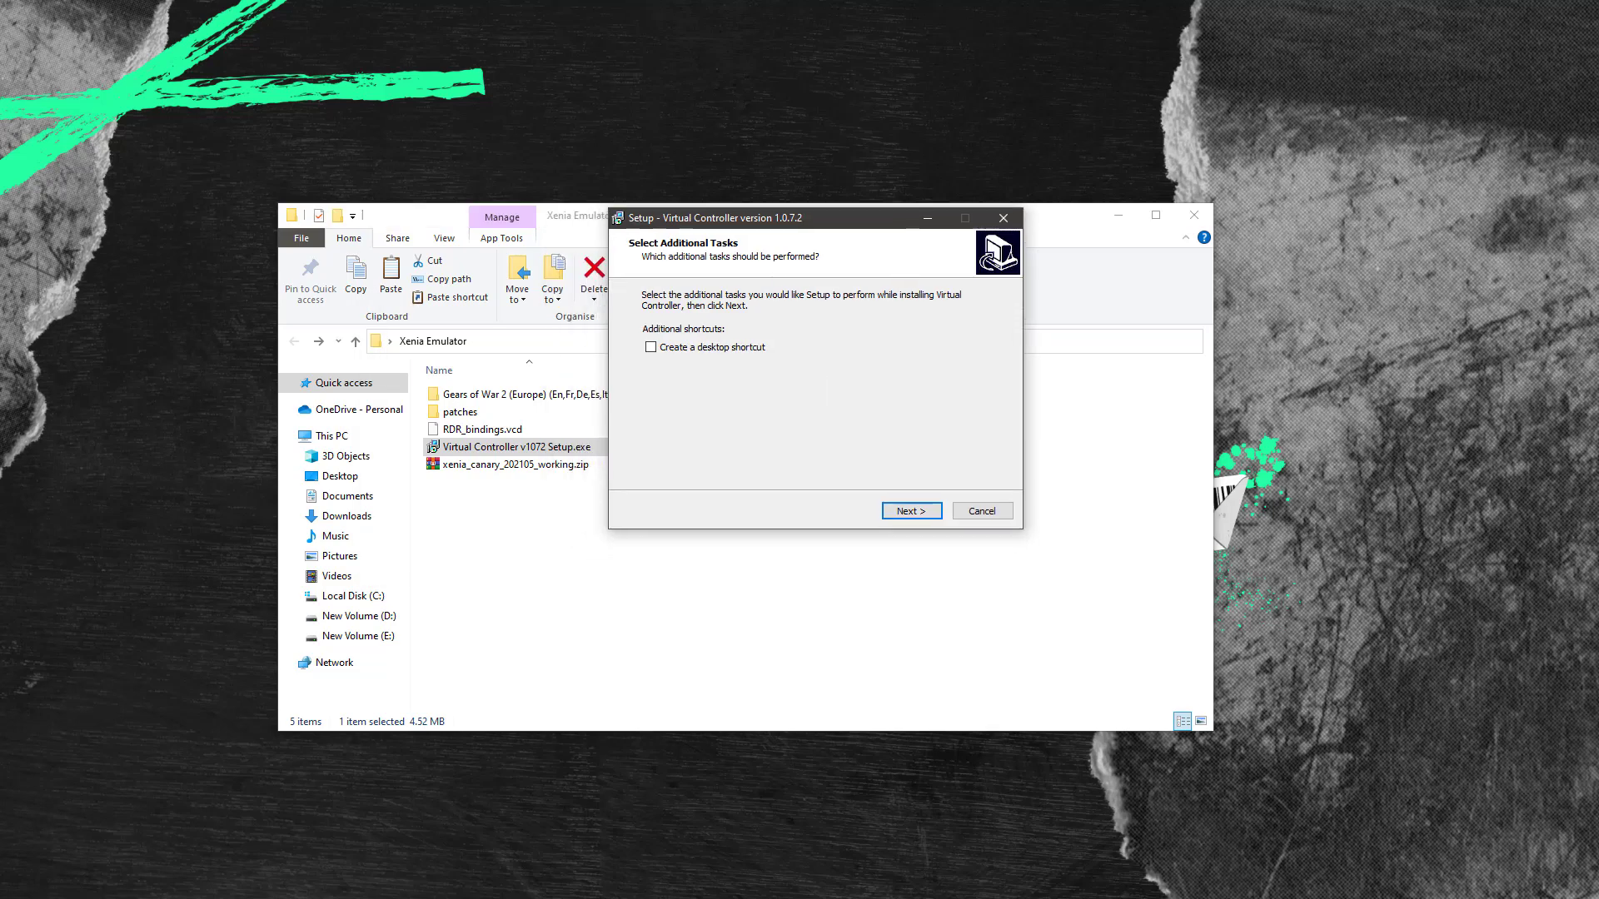
{"action": "key", "text": "Return"}
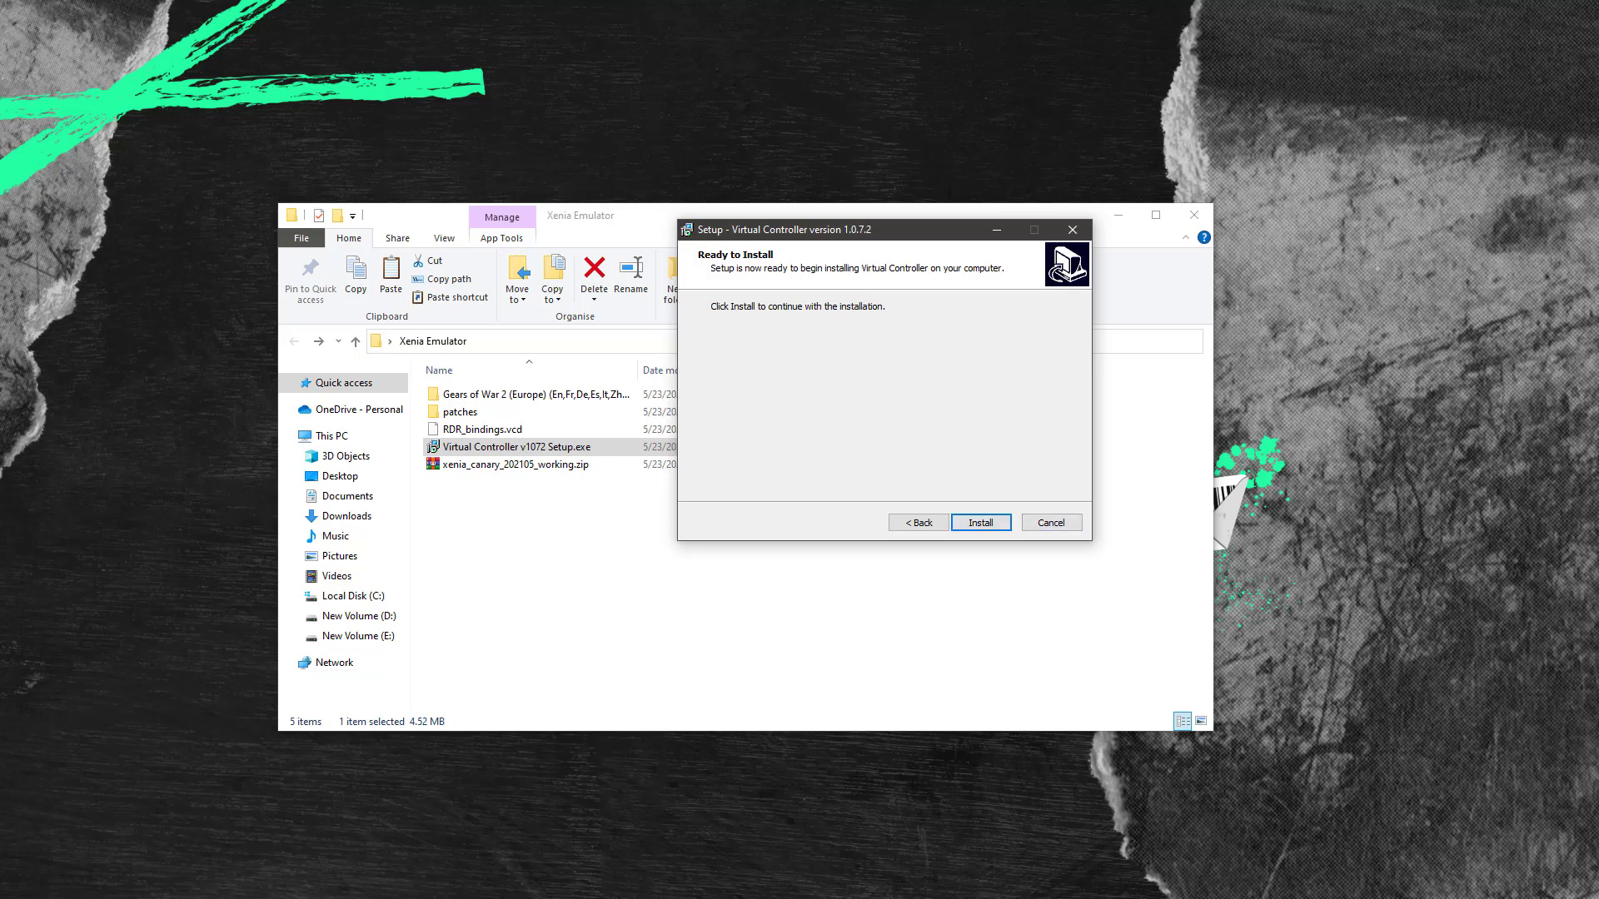
{"action": "key", "text": "Escape"}
{"action": "left_click", "coordinate": [855, 537]}
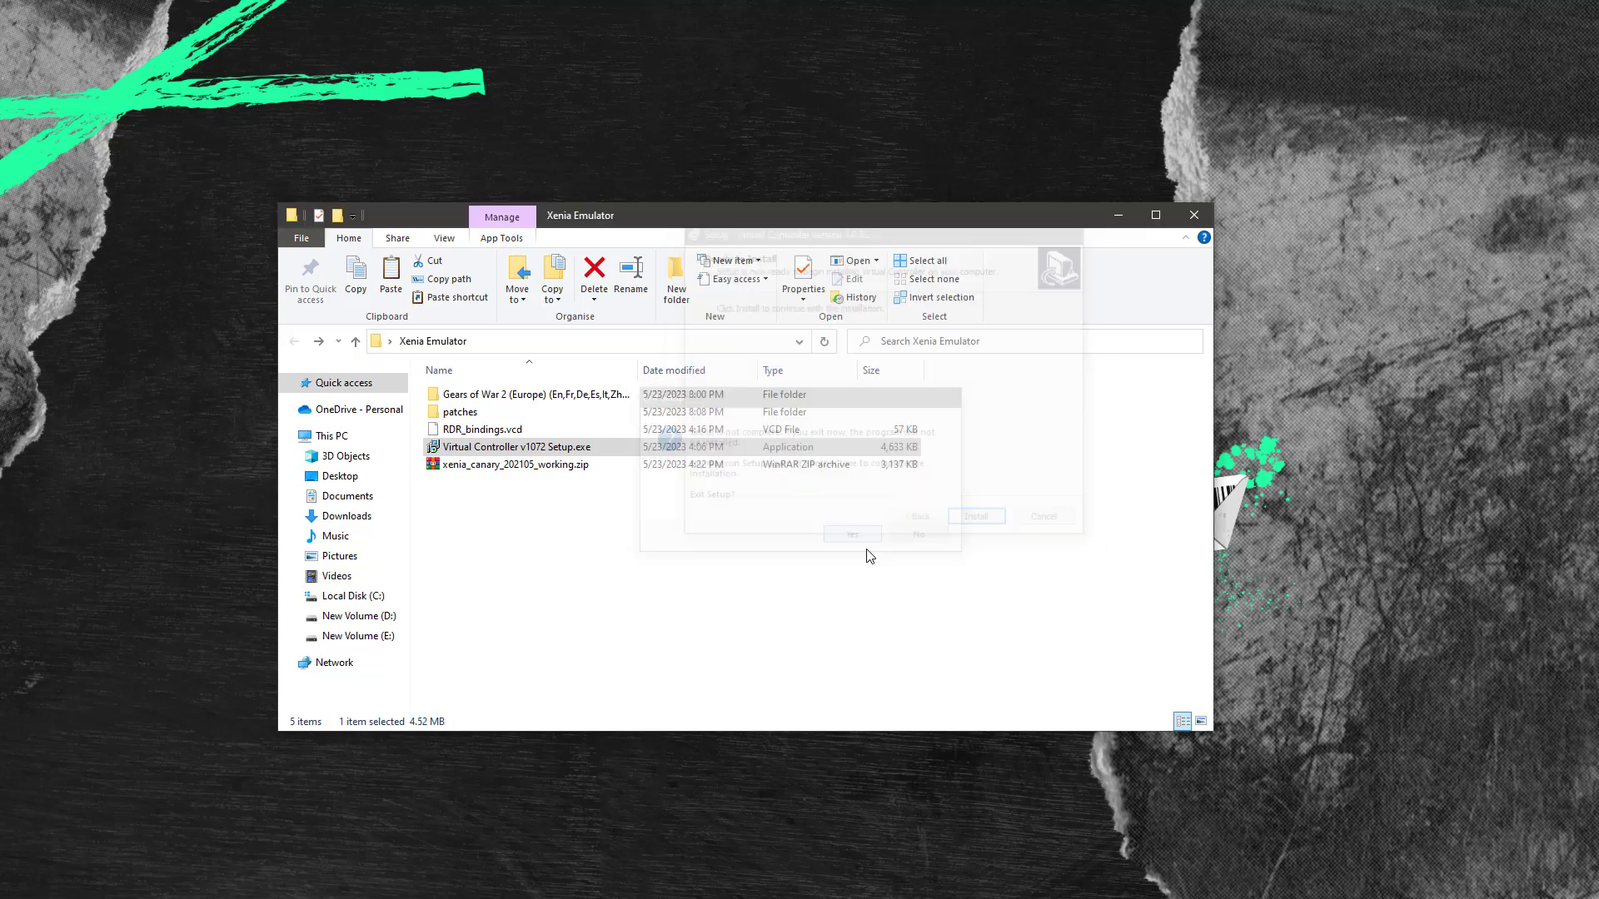
Extract xenia_canary_202105_working.zip into its own folder and open the extracted folder
{"action": "left_click", "coordinate": [518, 528]}
{"action": "right_click", "coordinate": [466, 465]}
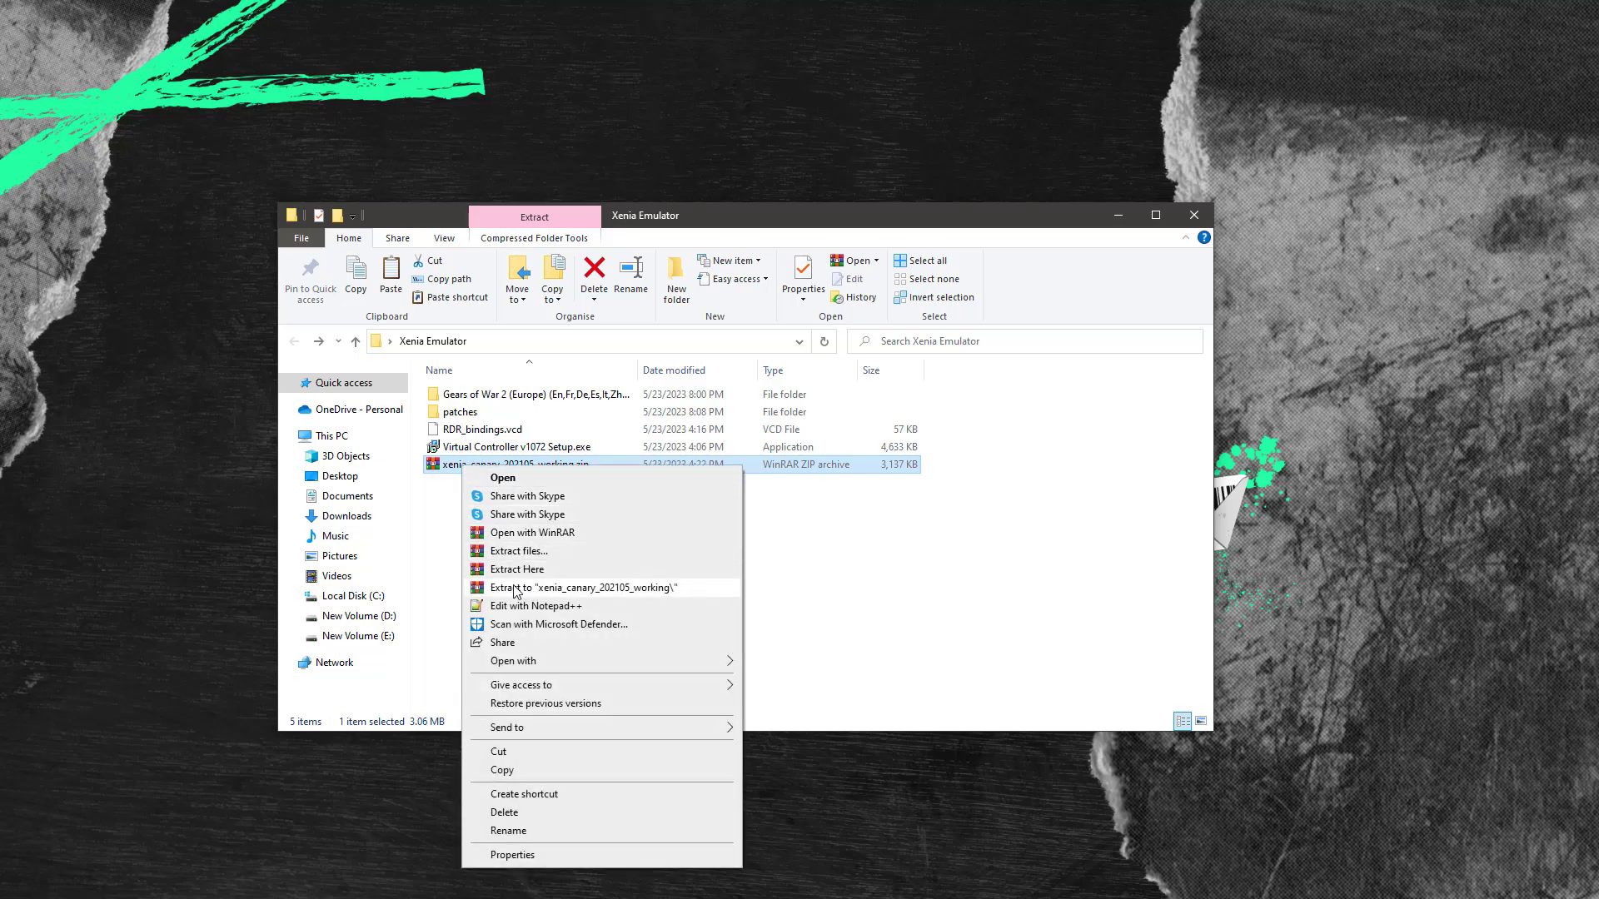
{"action": "left_click", "coordinate": [515, 588]}
{"action": "left_click", "coordinate": [496, 527]}
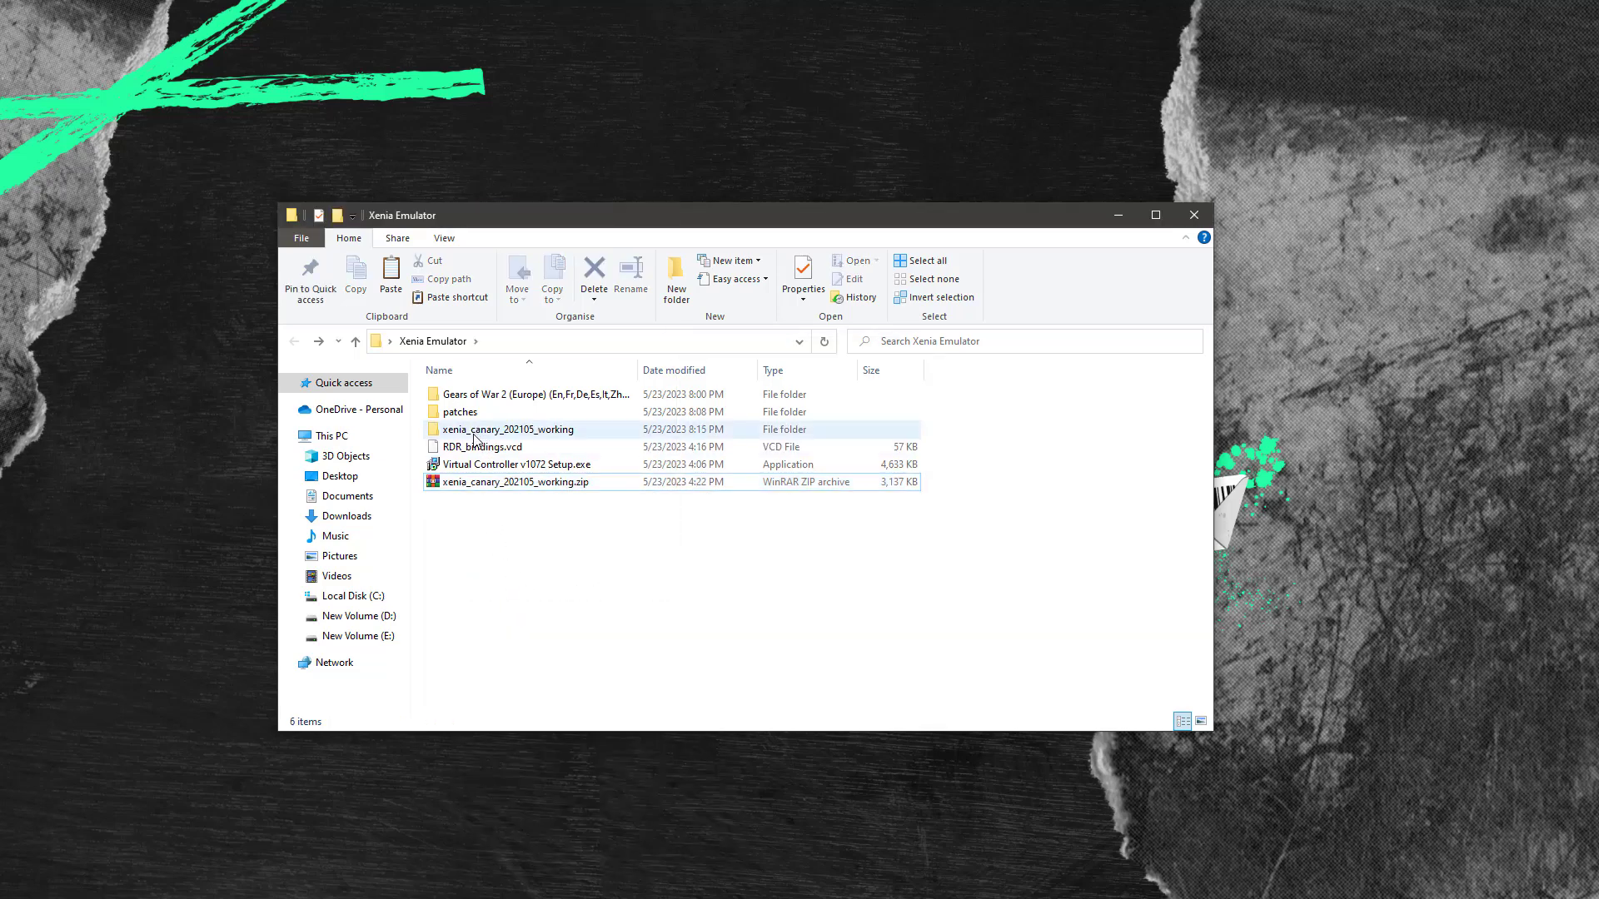
{"action": "double_click", "coordinate": [487, 430]}
{"action": "left_click_drag", "start_coordinate": [487, 434], "coordinate": [466, 388]}
{"action": "left_click", "coordinate": [495, 480]}
{"action": "left_click_drag", "start_coordinate": [495, 474], "coordinate": [471, 392]}
{"action": "left_click", "coordinate": [503, 475]}
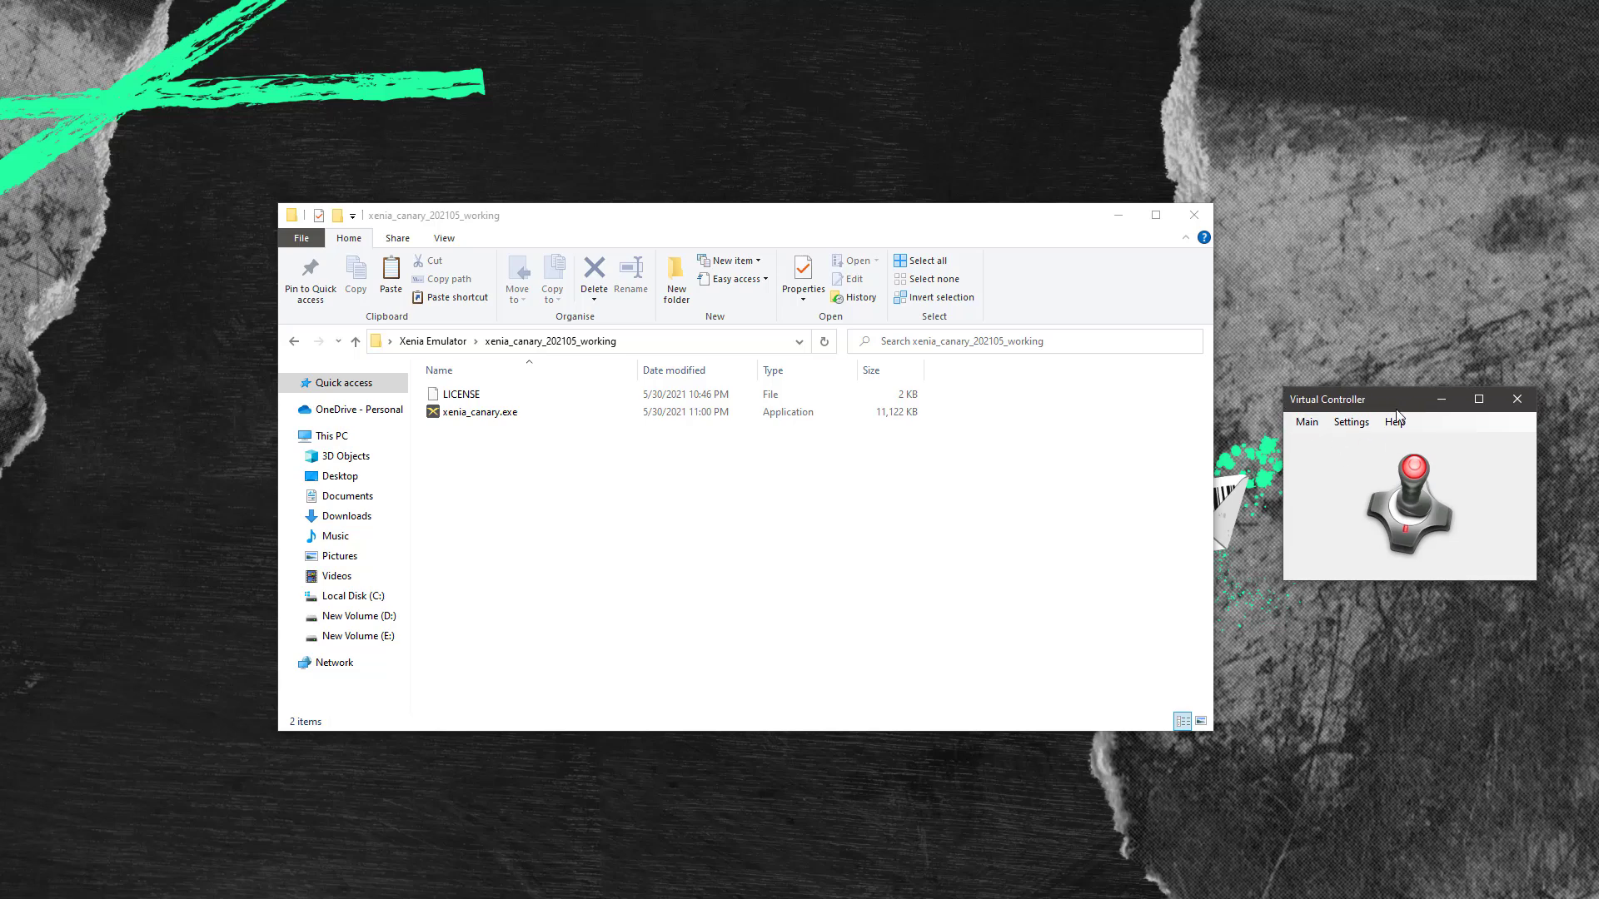
Open the IO device settings in Virtual Controller and choose LLHook as the API for the physical keyboard
{"action": "left_click", "coordinate": [1351, 423]}
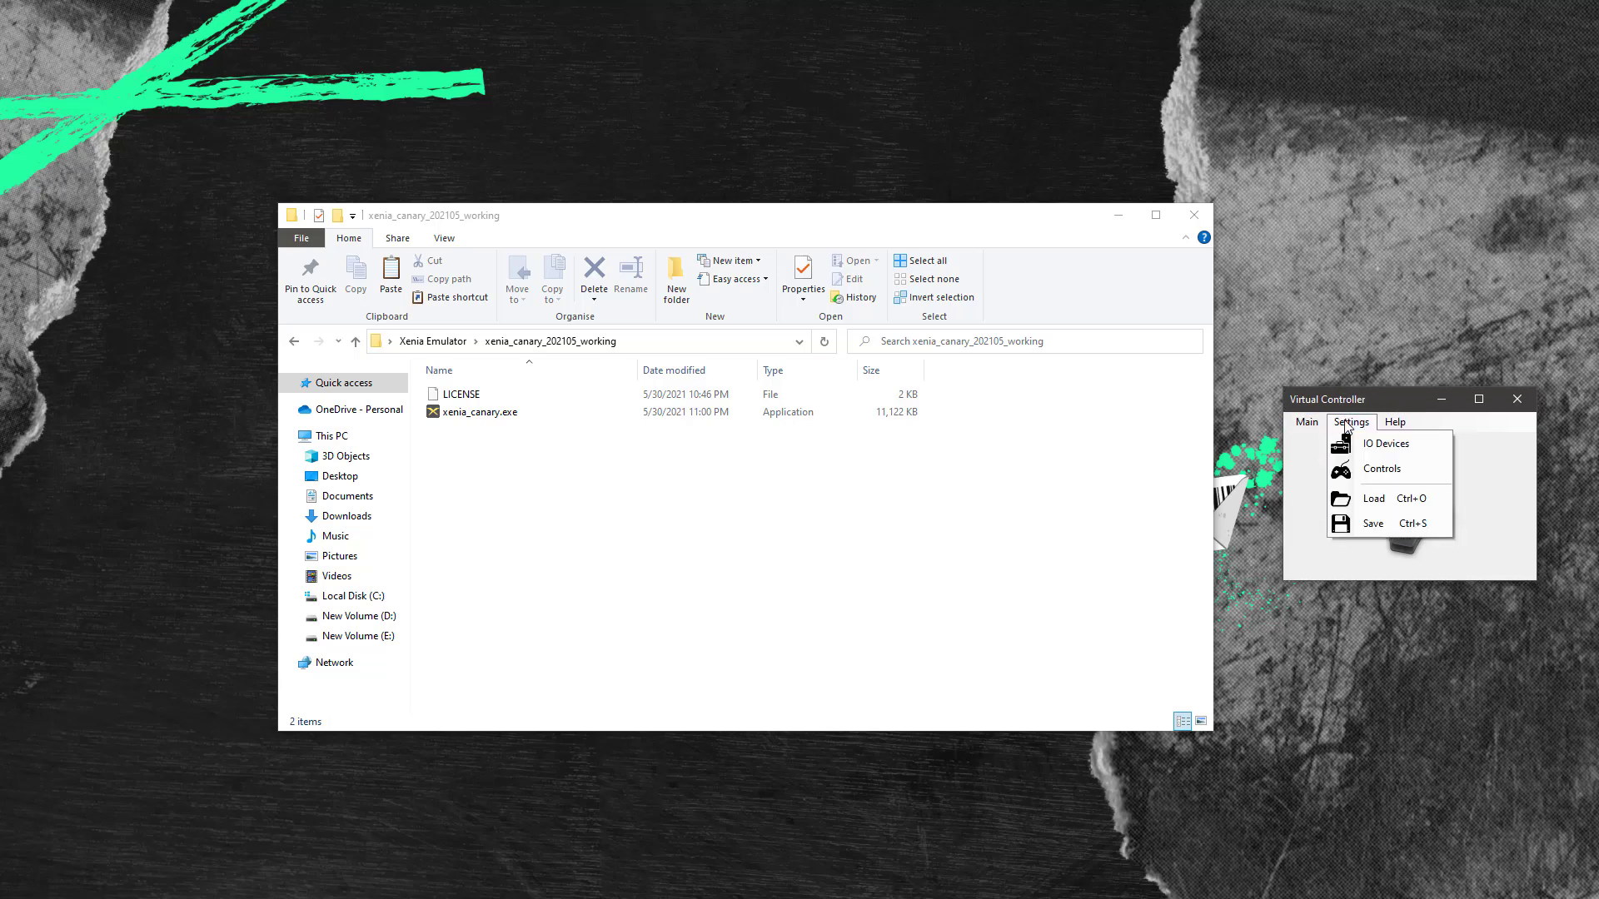
{"action": "mouse_move", "coordinate": [1395, 422]}
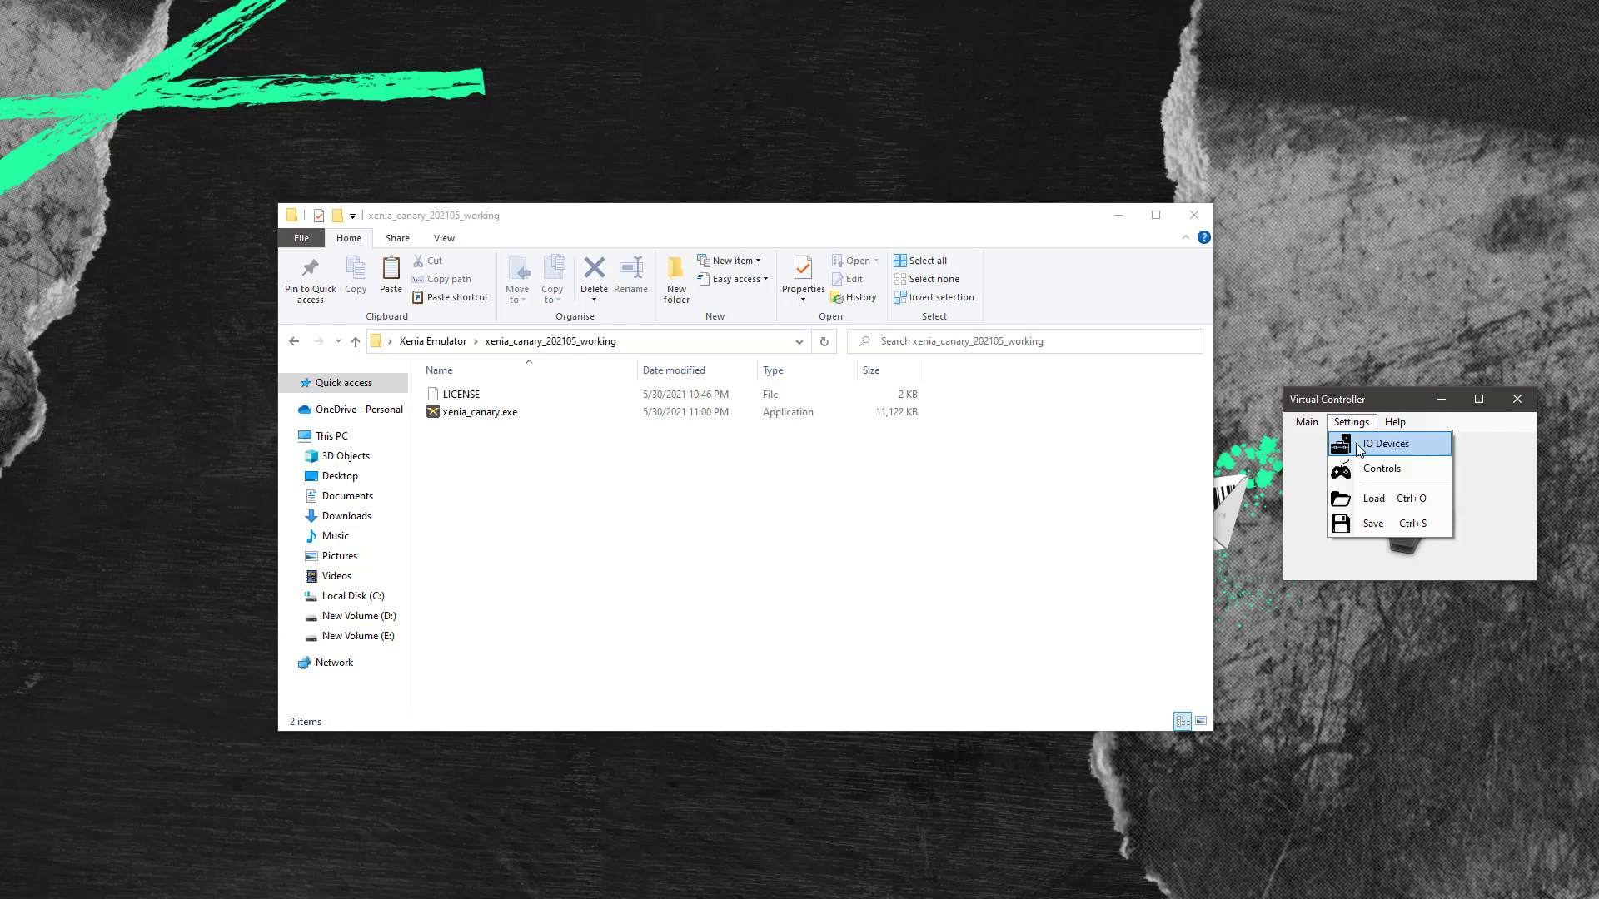
{"action": "left_click", "coordinate": [1366, 446]}
{"action": "left_click", "coordinate": [1105, 339]}
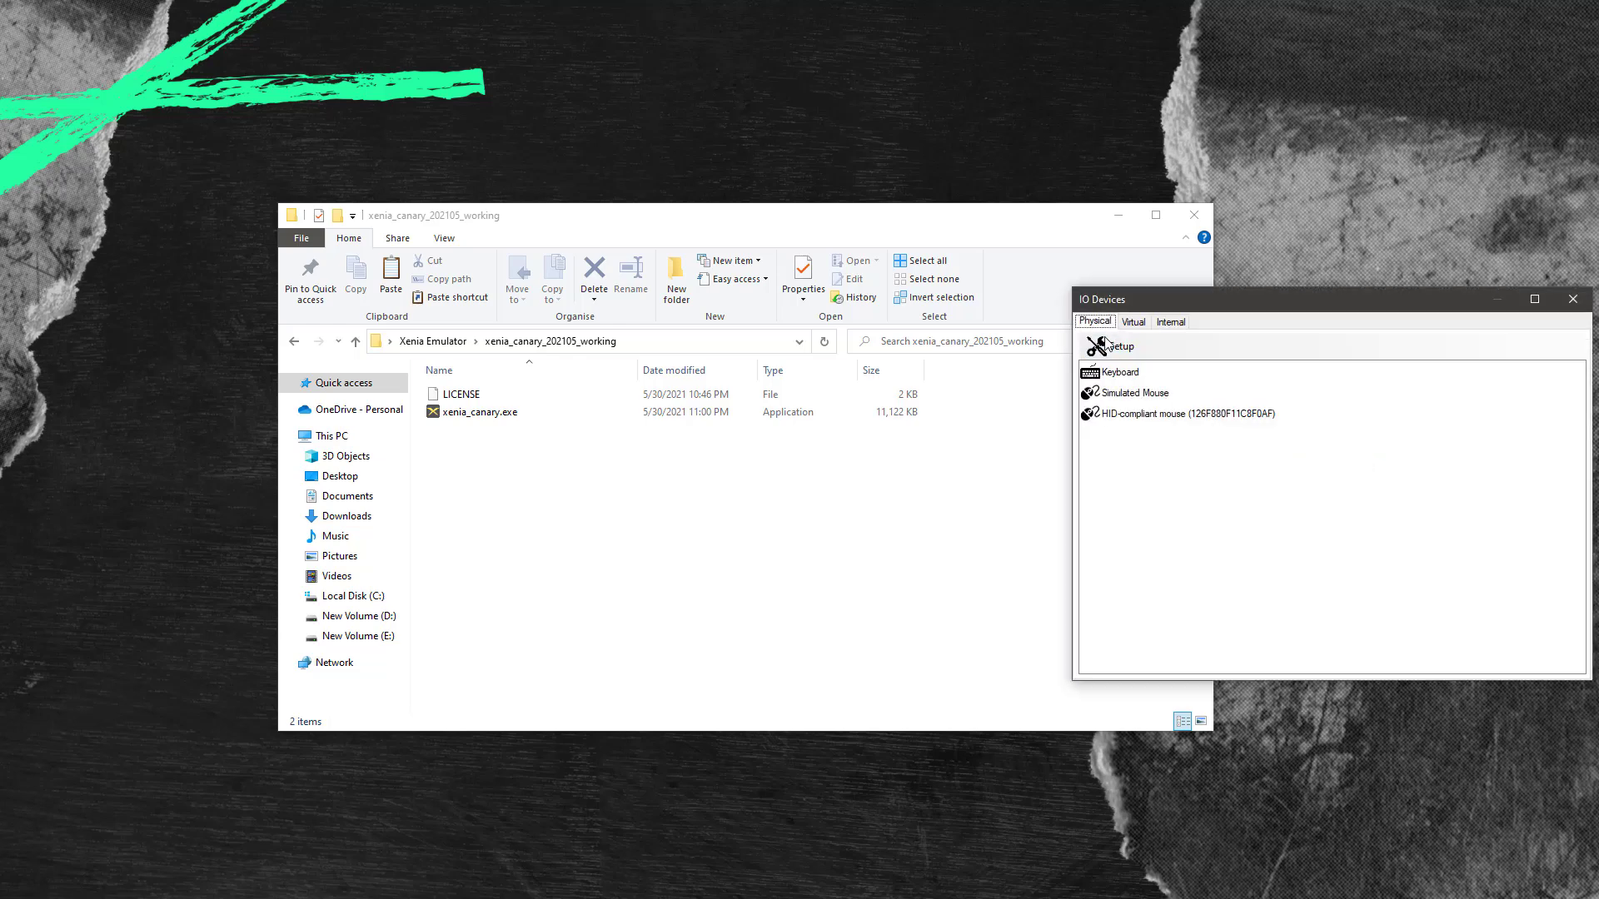
{"action": "left_click", "coordinate": [1112, 348]}
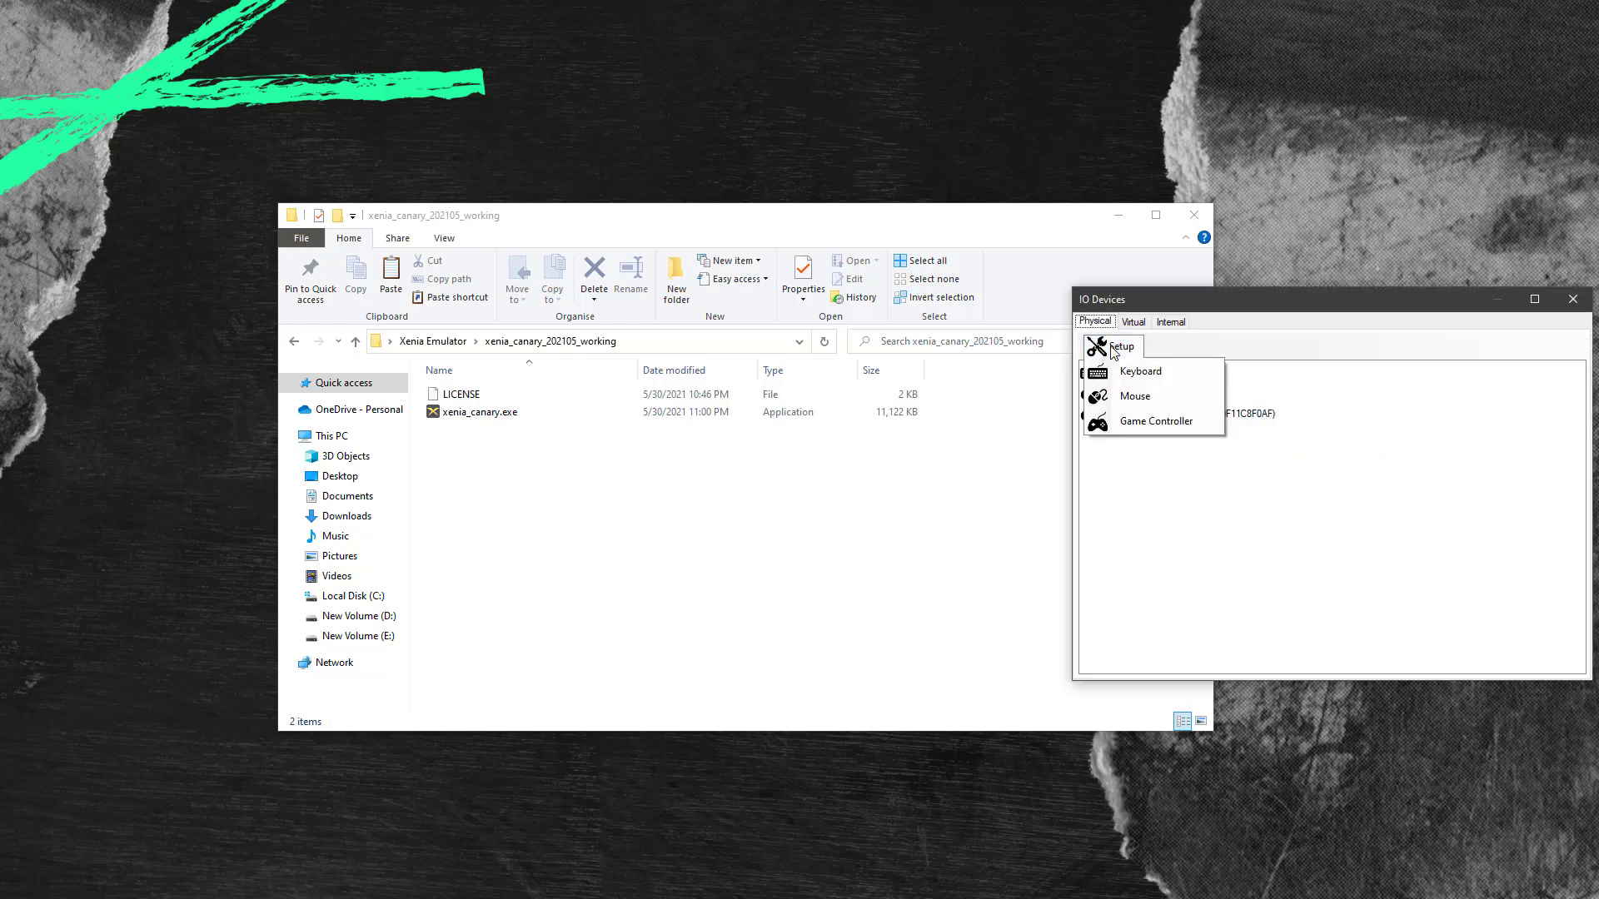
{"action": "left_click", "coordinate": [1130, 374]}
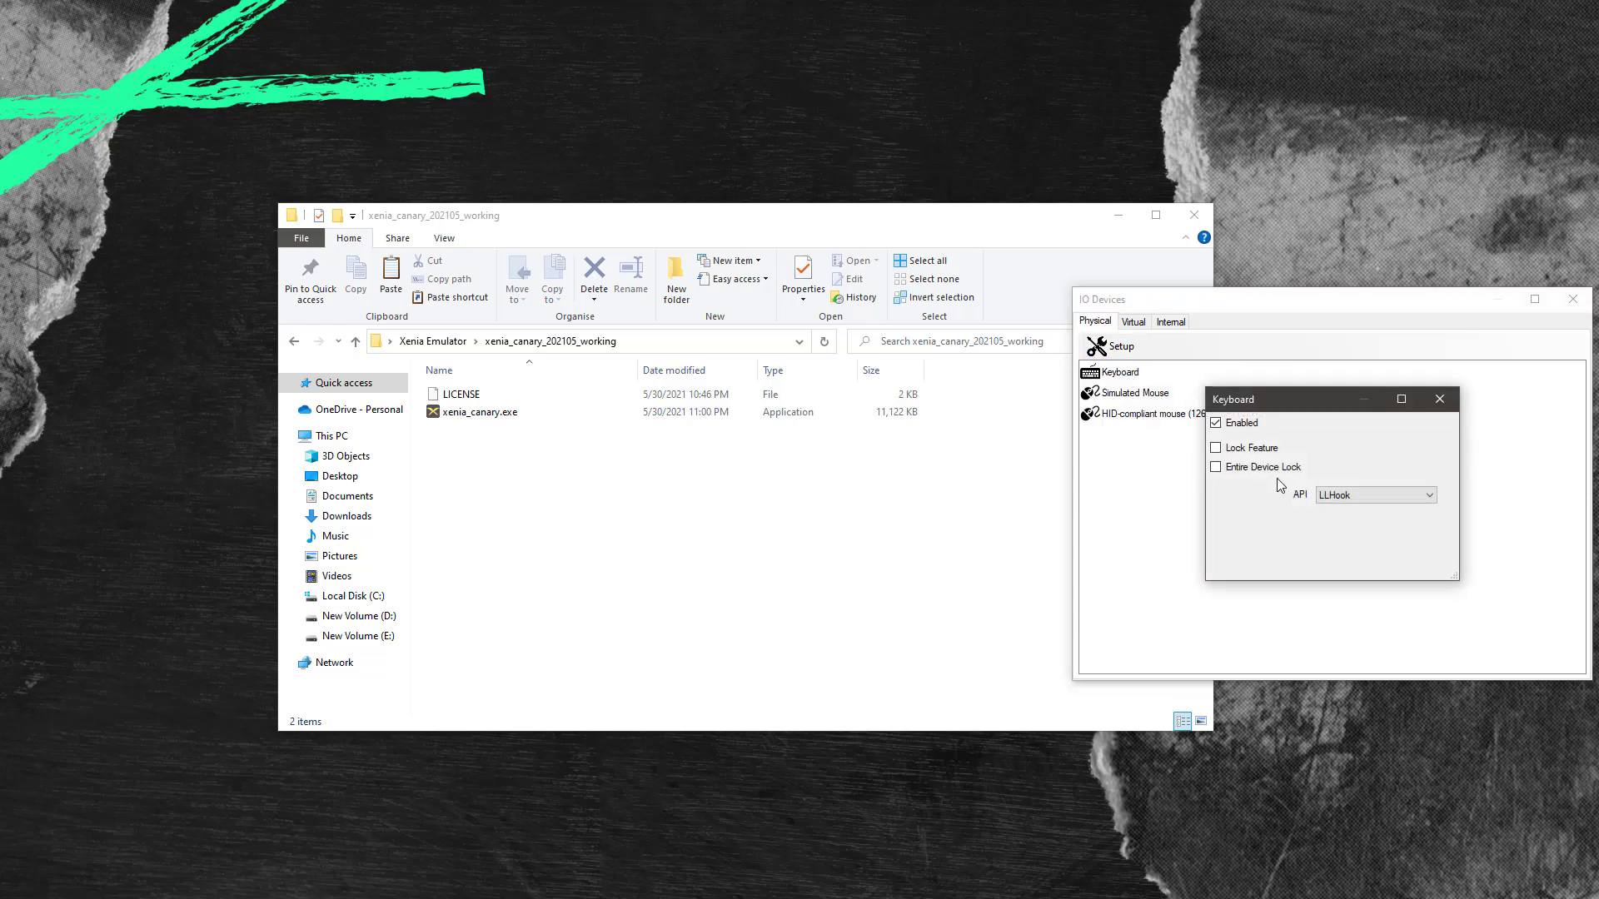
{"action": "left_click", "coordinate": [1215, 449]}
{"action": "left_click", "coordinate": [1347, 496]}
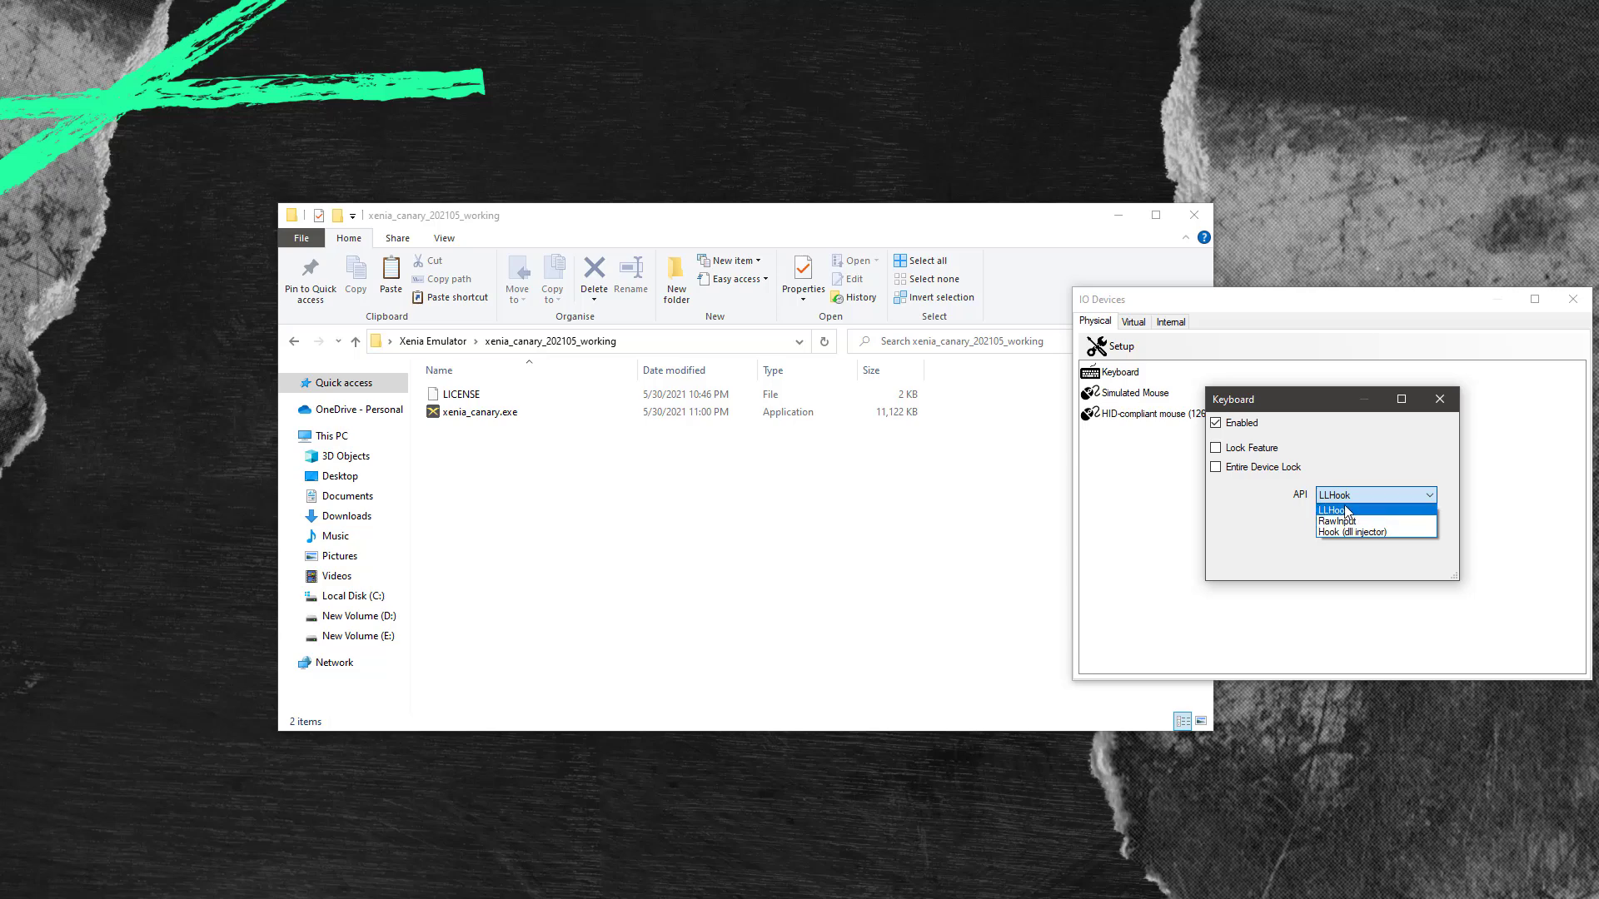
{"action": "left_click", "coordinate": [1335, 511]}
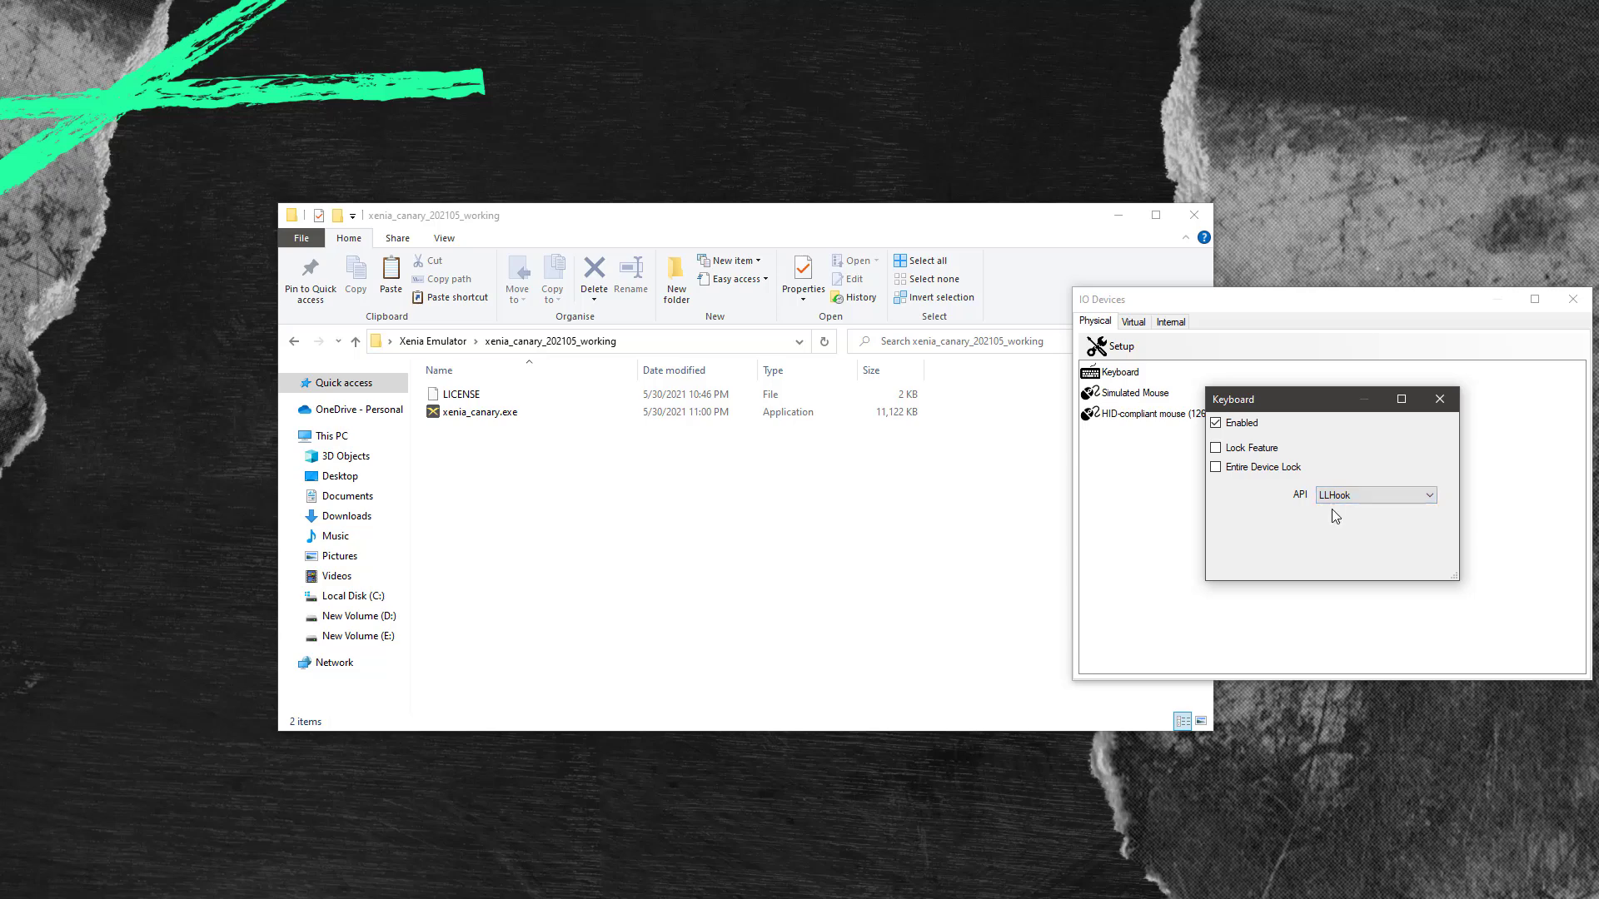
{"action": "left_click", "coordinate": [1440, 399]}
Choose RawInput as the API for the physical mouse in the IO device settings
{"action": "left_click", "coordinate": [1106, 354]}
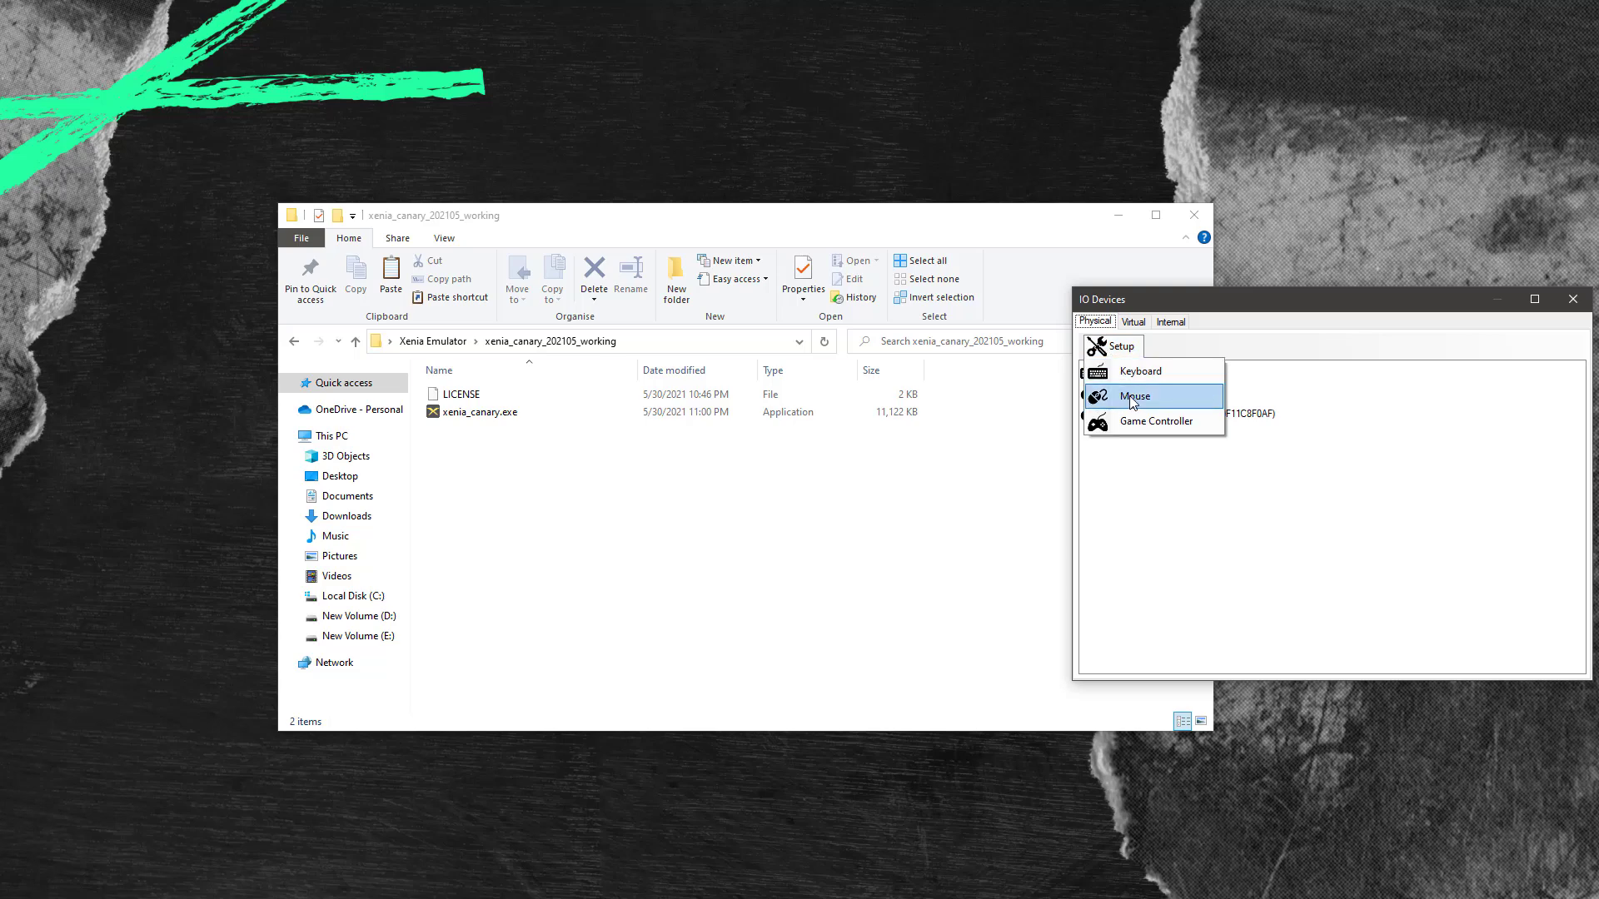
{"action": "left_click", "coordinate": [1131, 398]}
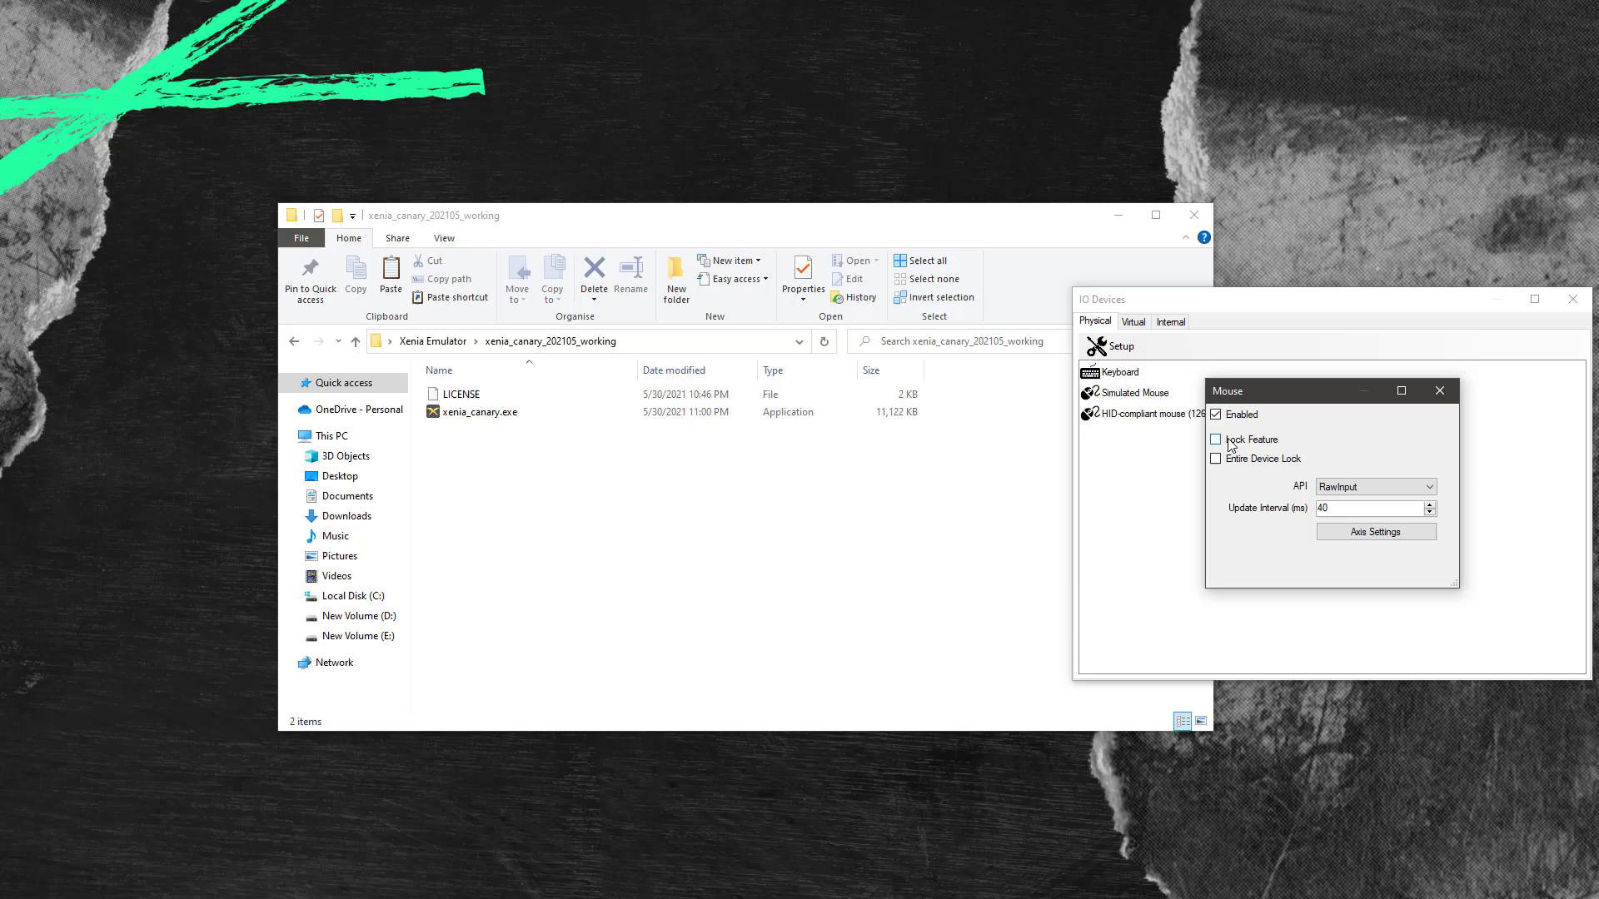
{"action": "left_click", "coordinate": [1342, 490]}
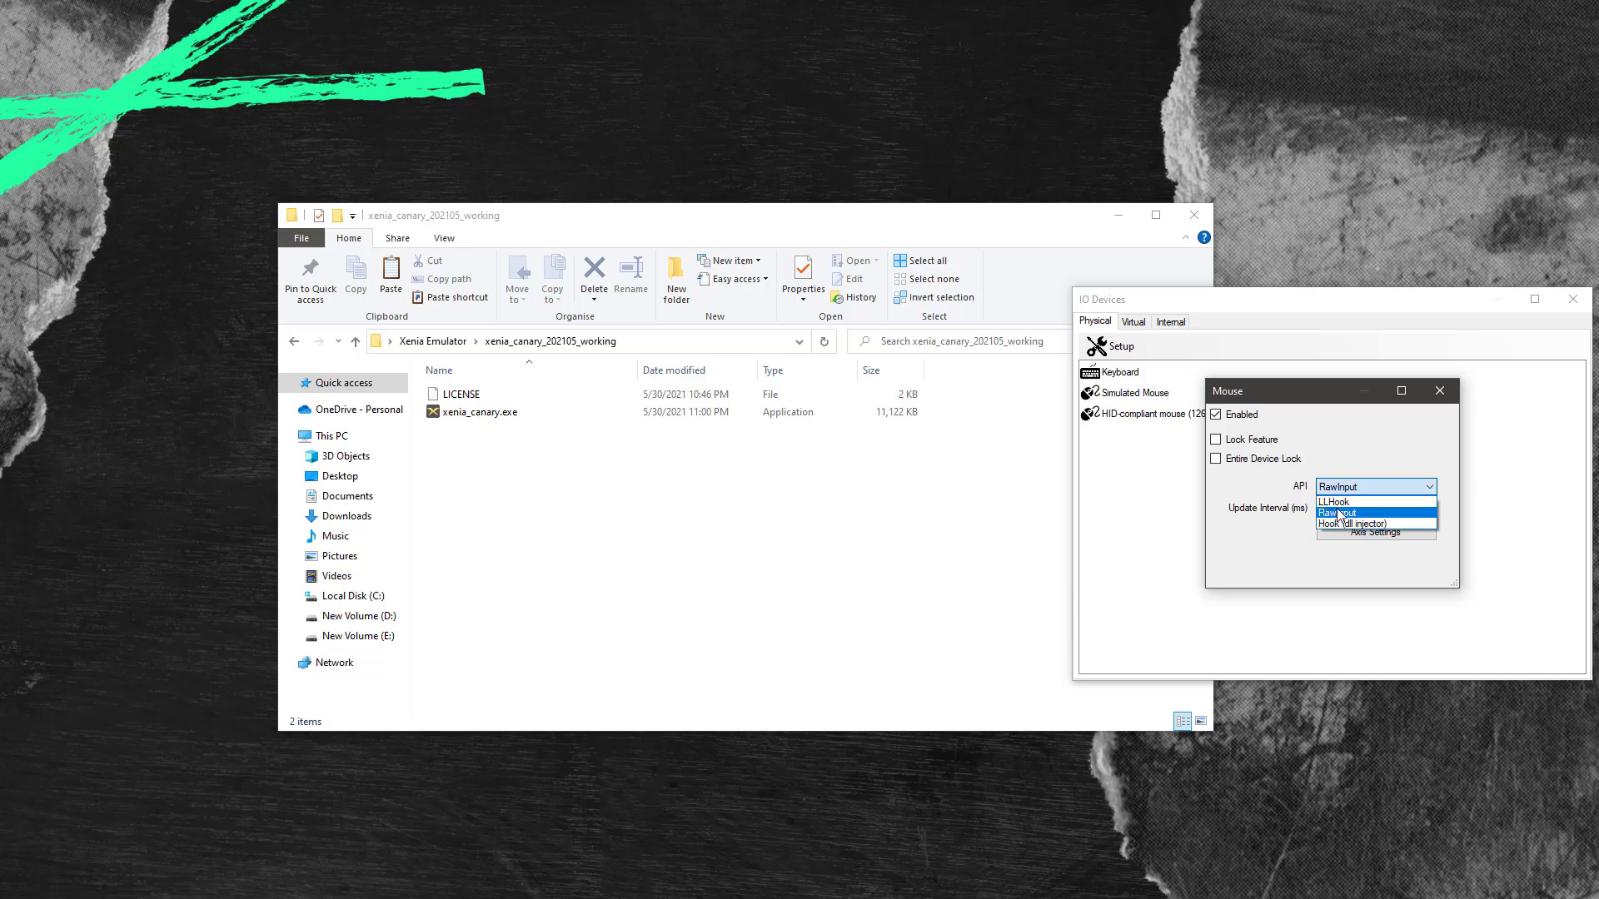
{"action": "left_click", "coordinate": [1339, 513]}
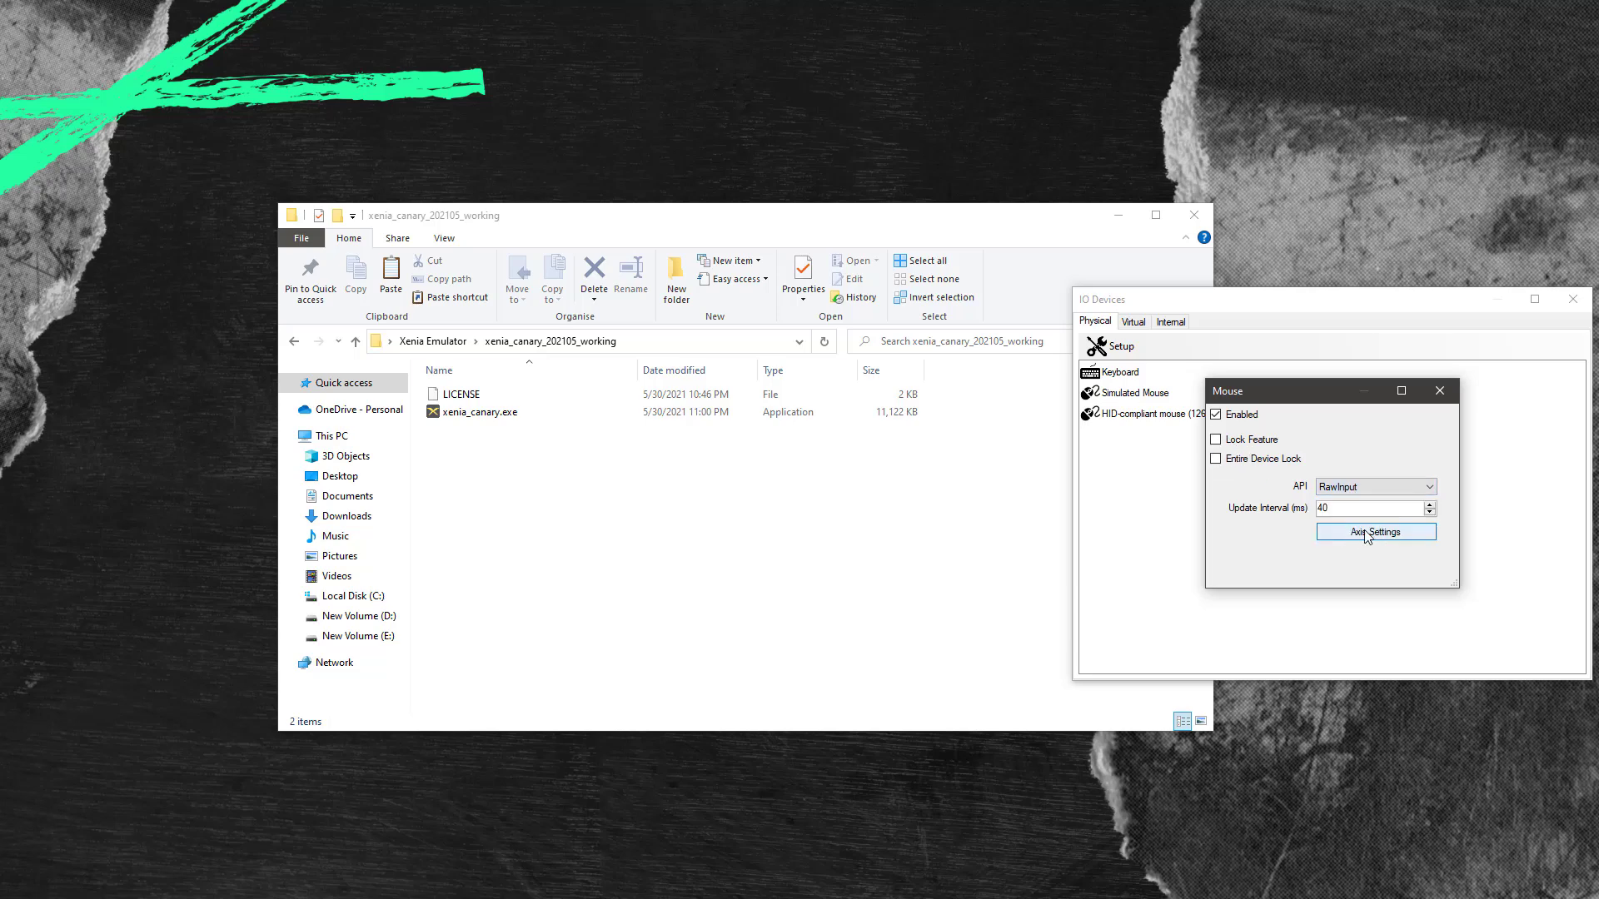
Check the sensitivity in the mouse's axis settings and close the mouse settings
{"action": "left_click", "coordinate": [1369, 533]}
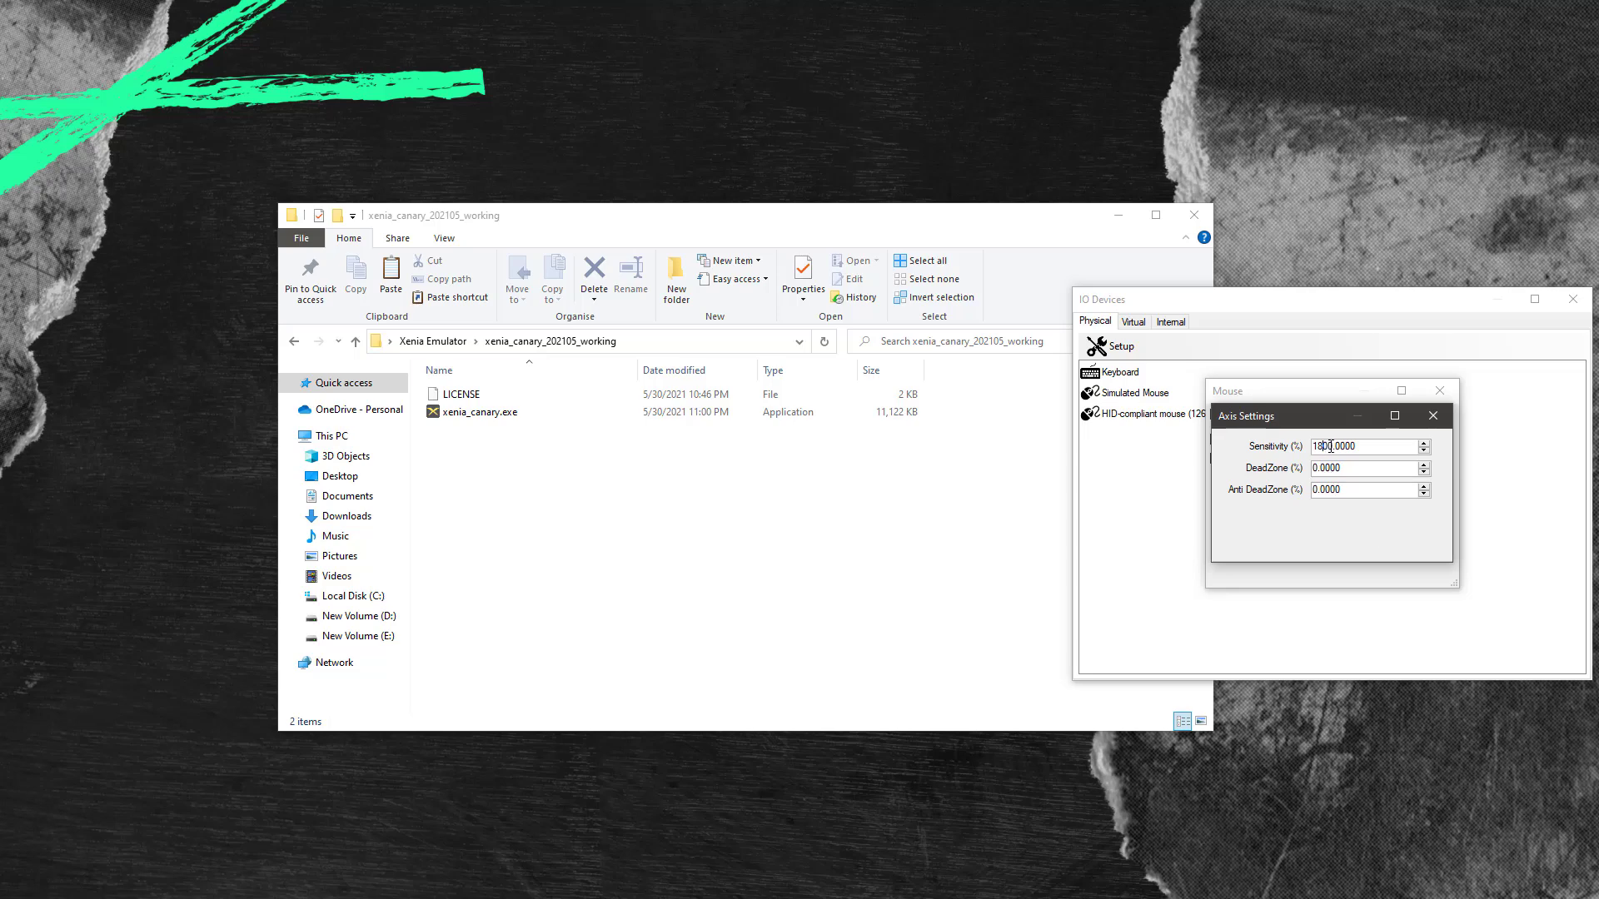
{"action": "left_click_drag", "start_coordinate": [1366, 448], "coordinate": [1295, 447]}
{"action": "left_click", "coordinate": [1361, 446]}
{"action": "left_click", "coordinate": [1366, 446]}
{"action": "left_click", "coordinate": [1433, 416]}
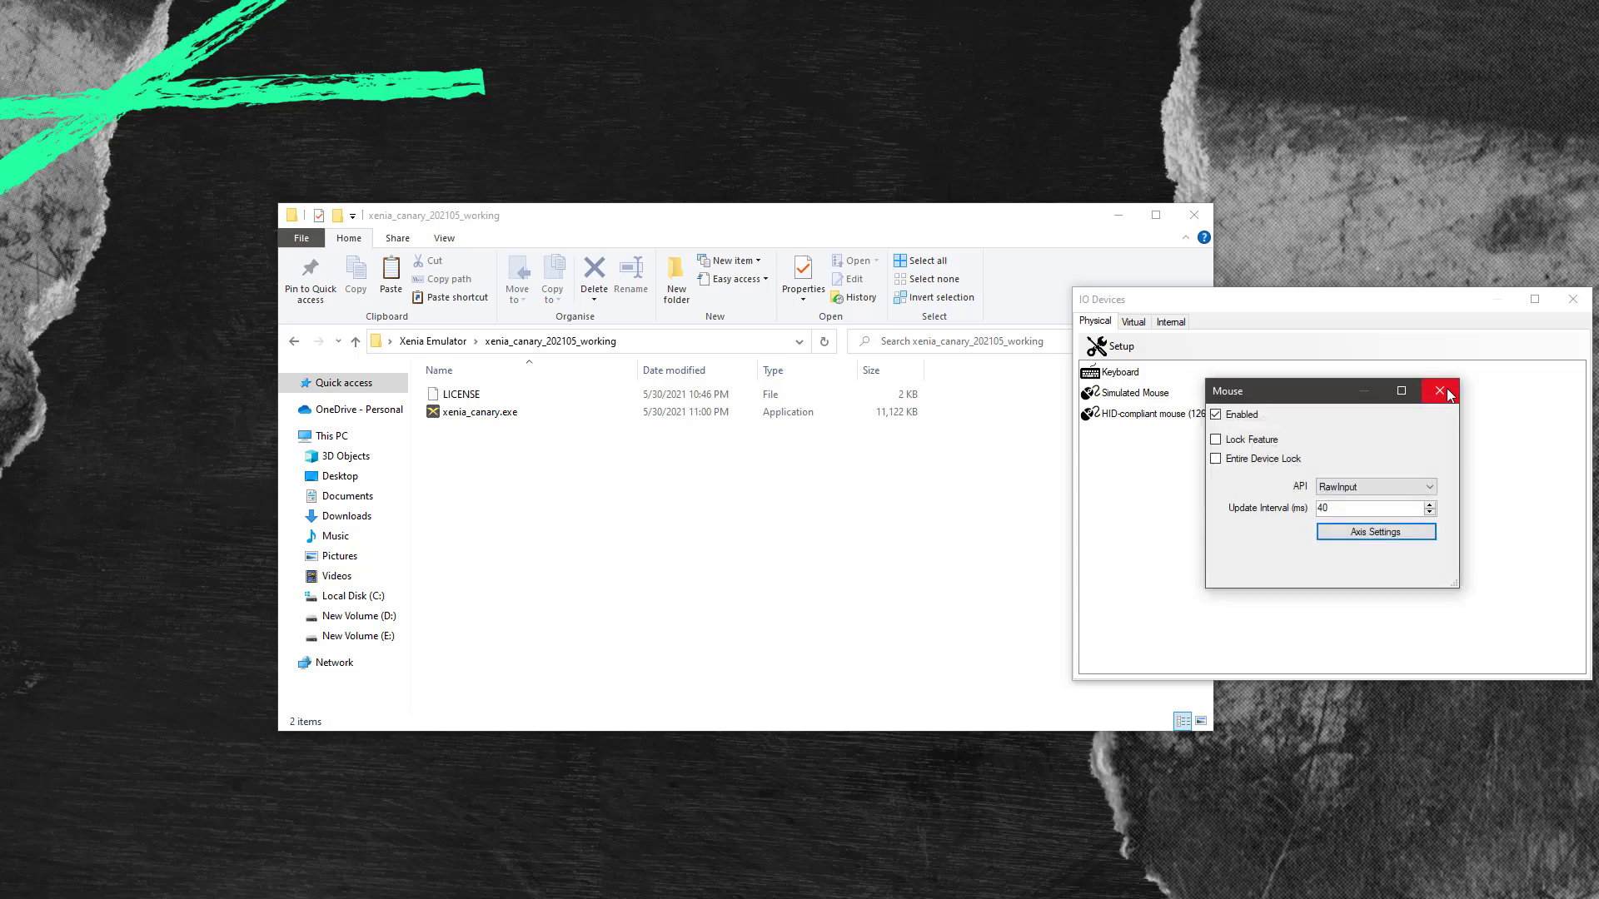
{"action": "left_click", "coordinate": [1439, 390]}
Review the virtual devices and their setup options, and close the IO device settings
{"action": "left_click", "coordinate": [1133, 322]}
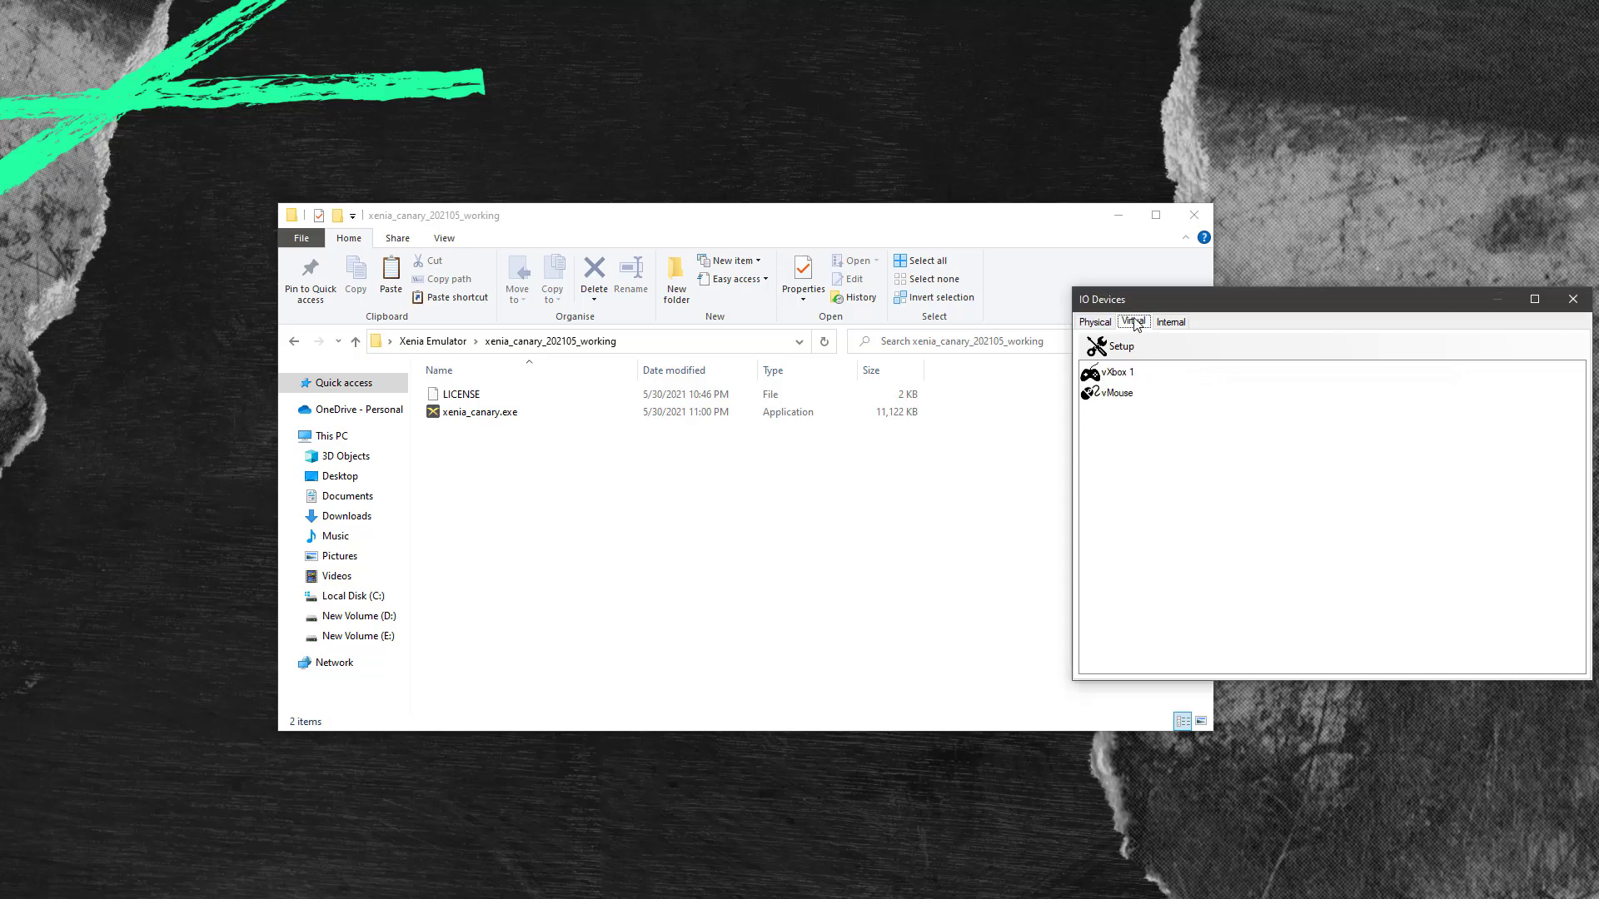
{"action": "left_click", "coordinate": [1118, 348]}
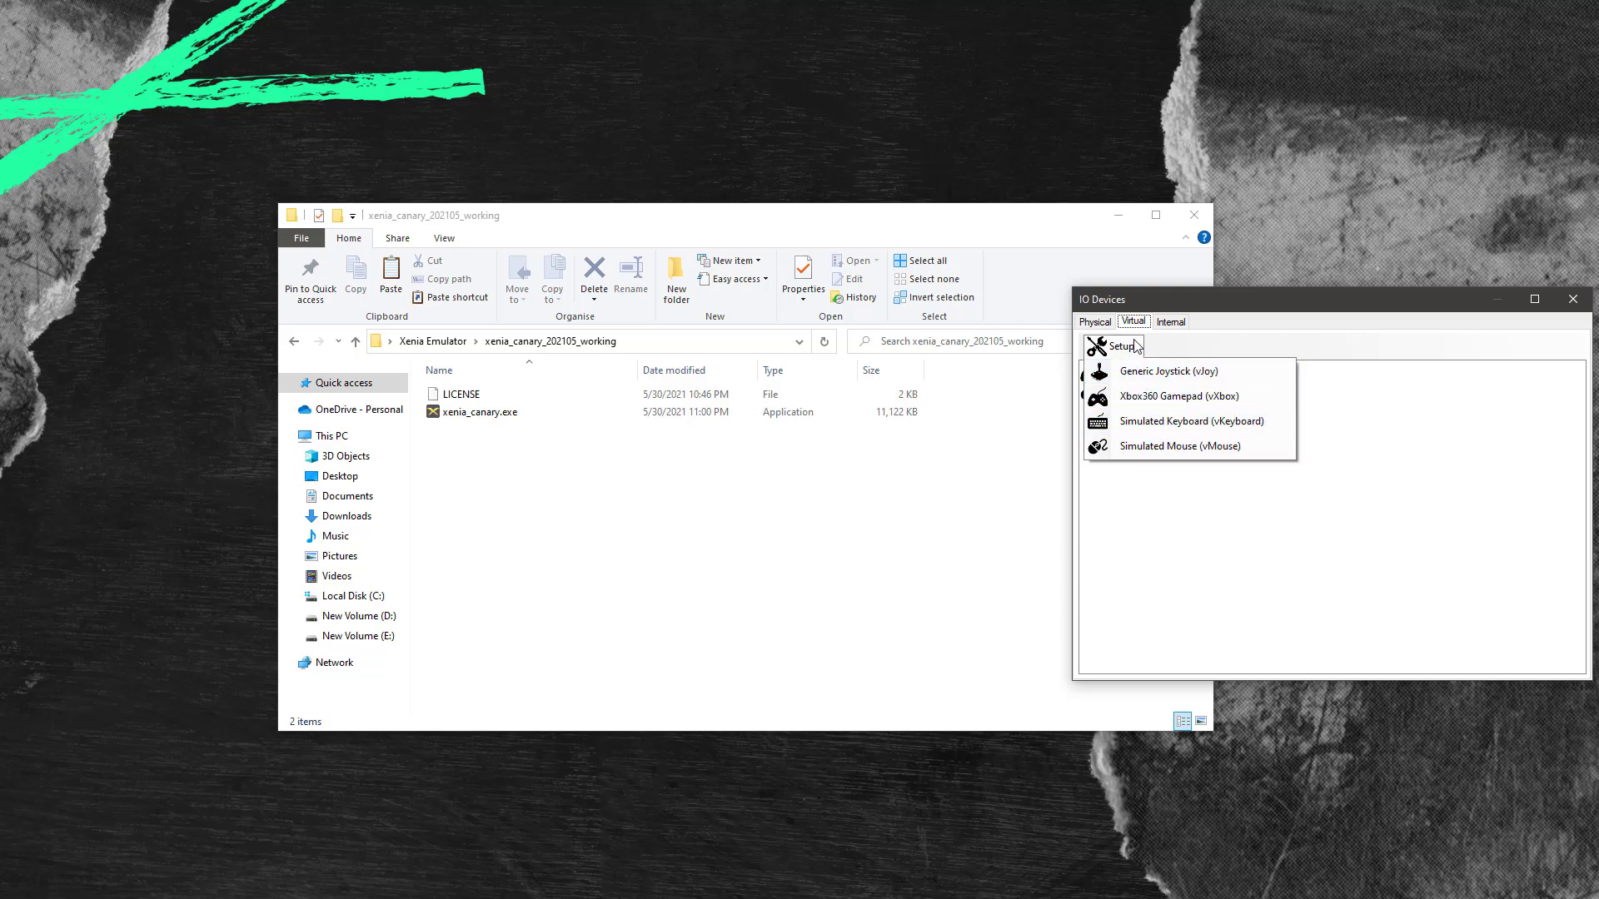
{"action": "left_click", "coordinate": [1197, 491]}
{"action": "left_click", "coordinate": [1572, 299]}
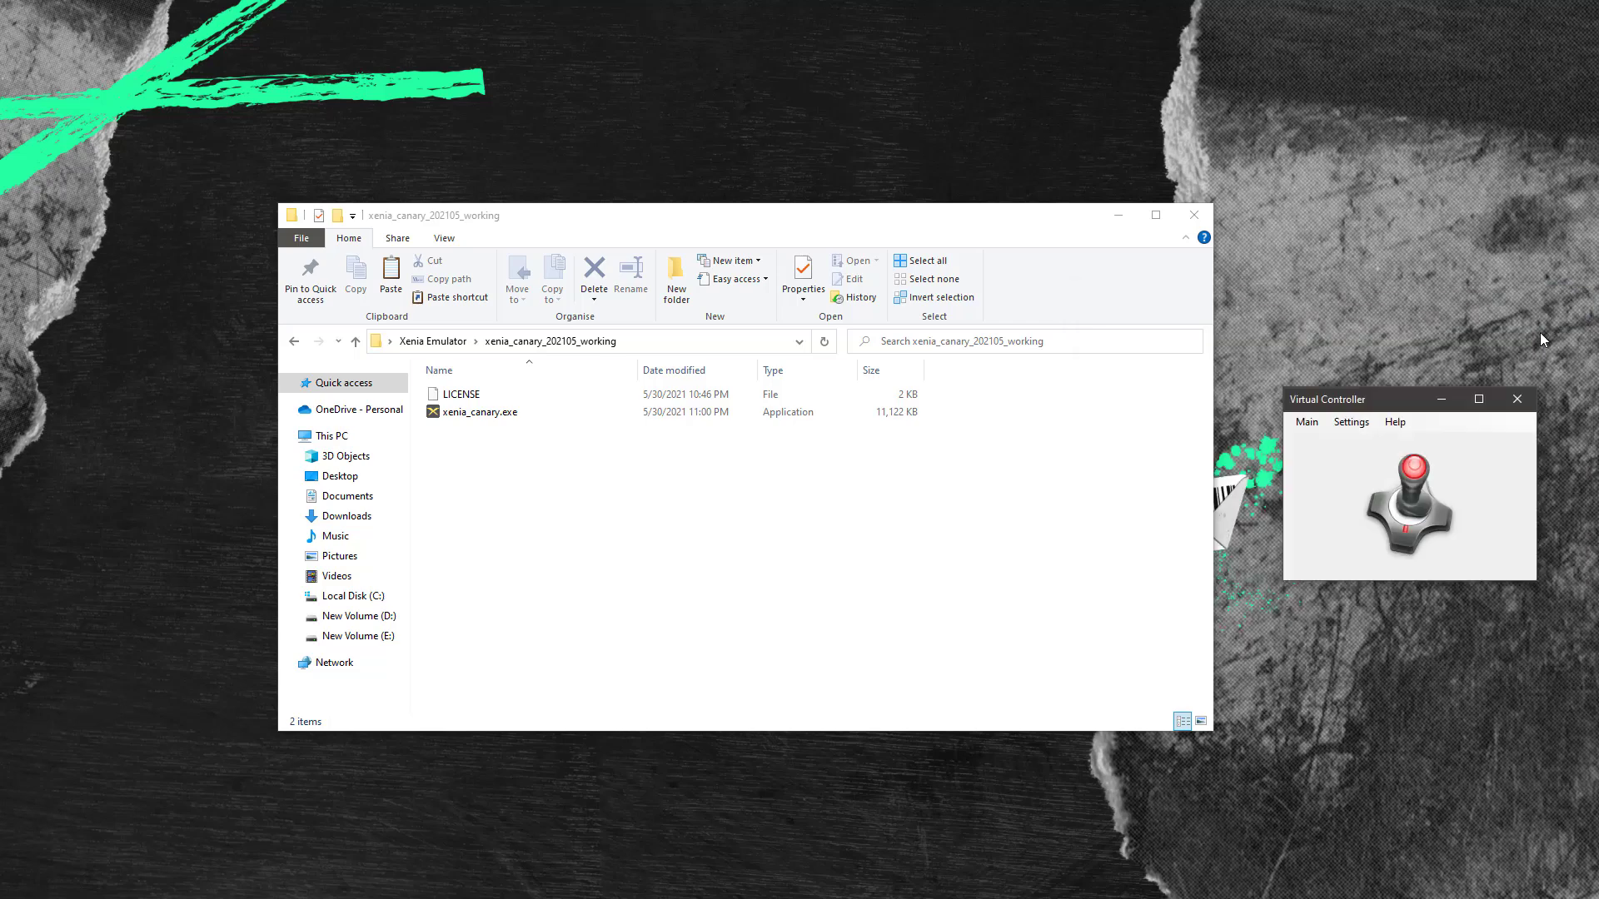
Load the RDR_bindings.vcd profile from the Xenia Emulator folder on the Desktop into Virtual Controller
{"action": "left_click", "coordinate": [1307, 422]}
{"action": "mouse_move", "coordinate": [1350, 422]}
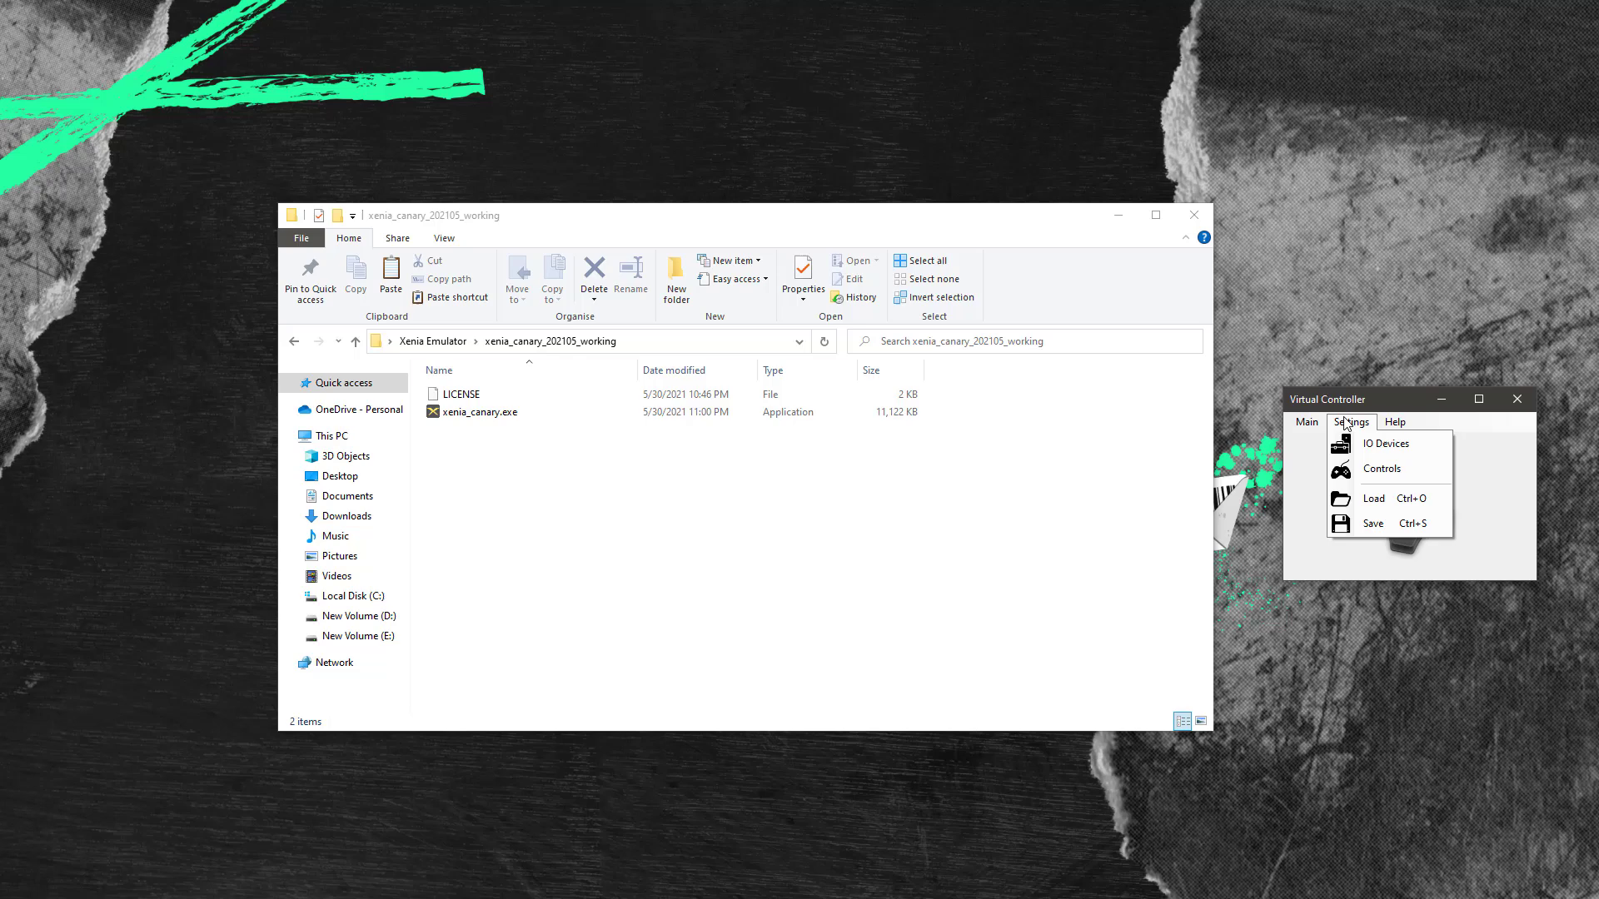
{"action": "left_click", "coordinate": [1385, 498]}
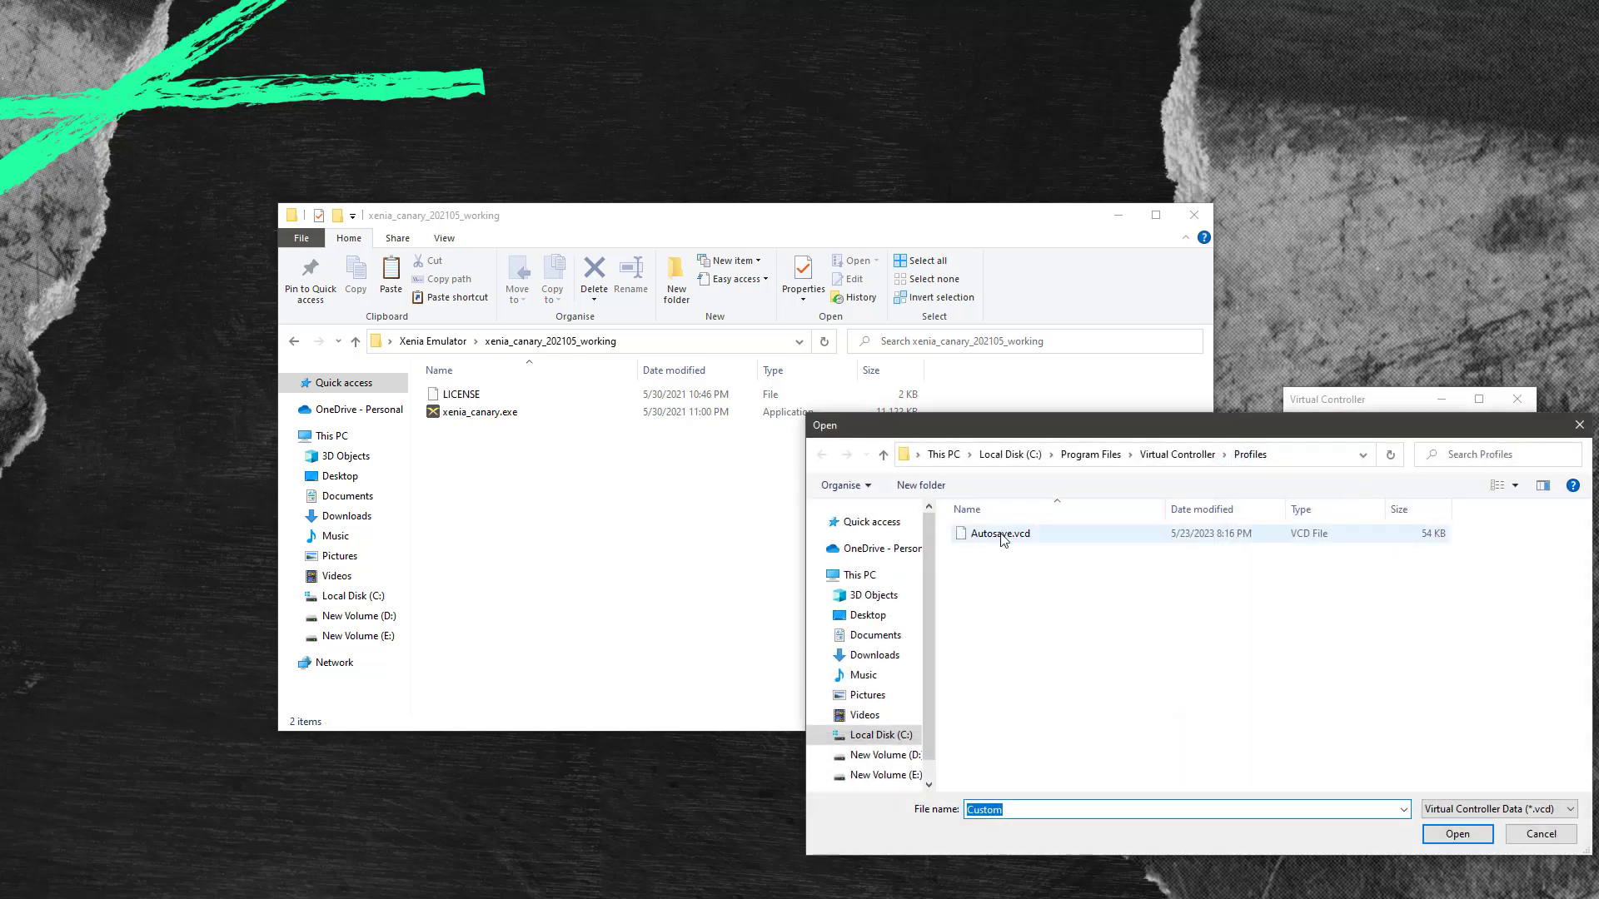
{"action": "left_click", "coordinate": [293, 348]}
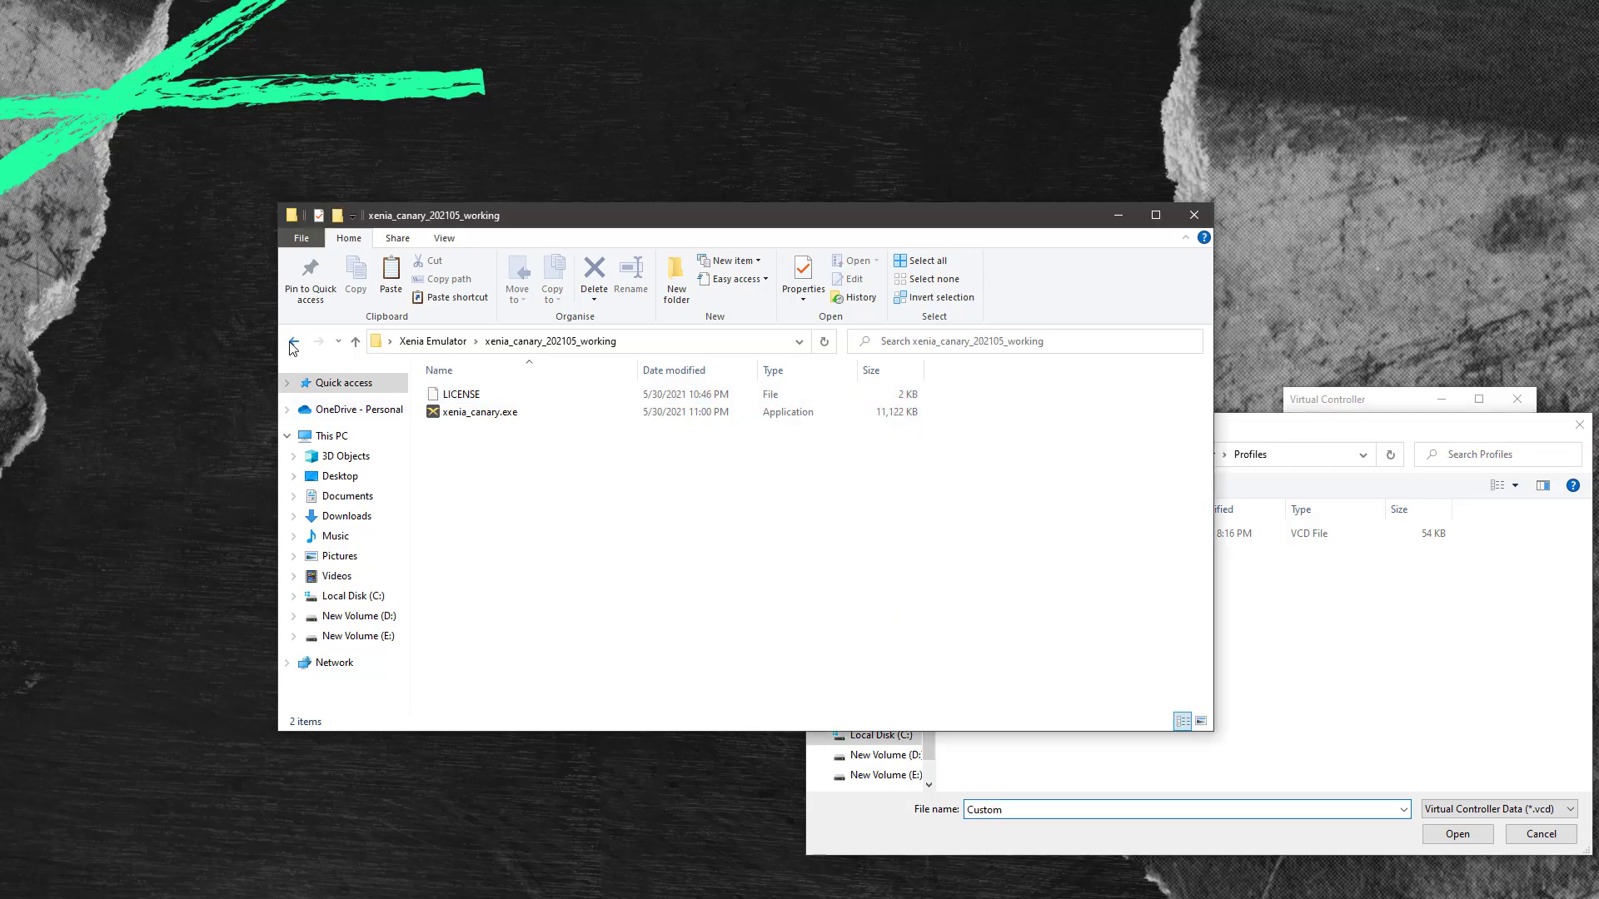
{"action": "left_click", "coordinate": [293, 344]}
{"action": "left_click", "coordinate": [483, 447]}
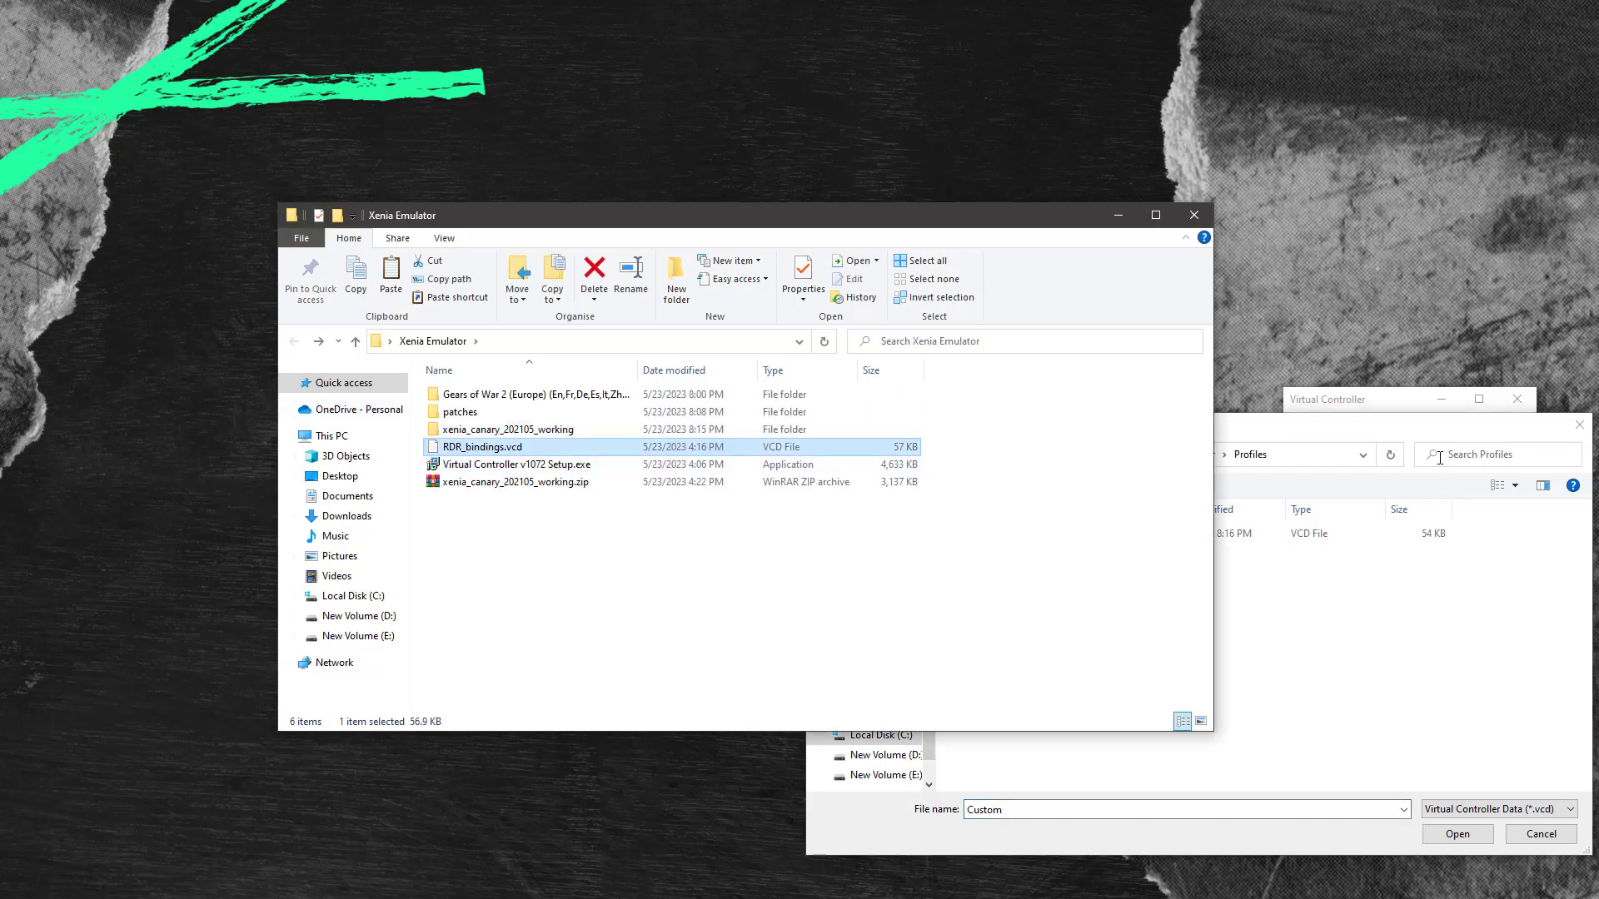
{"action": "left_click", "coordinate": [1396, 429]}
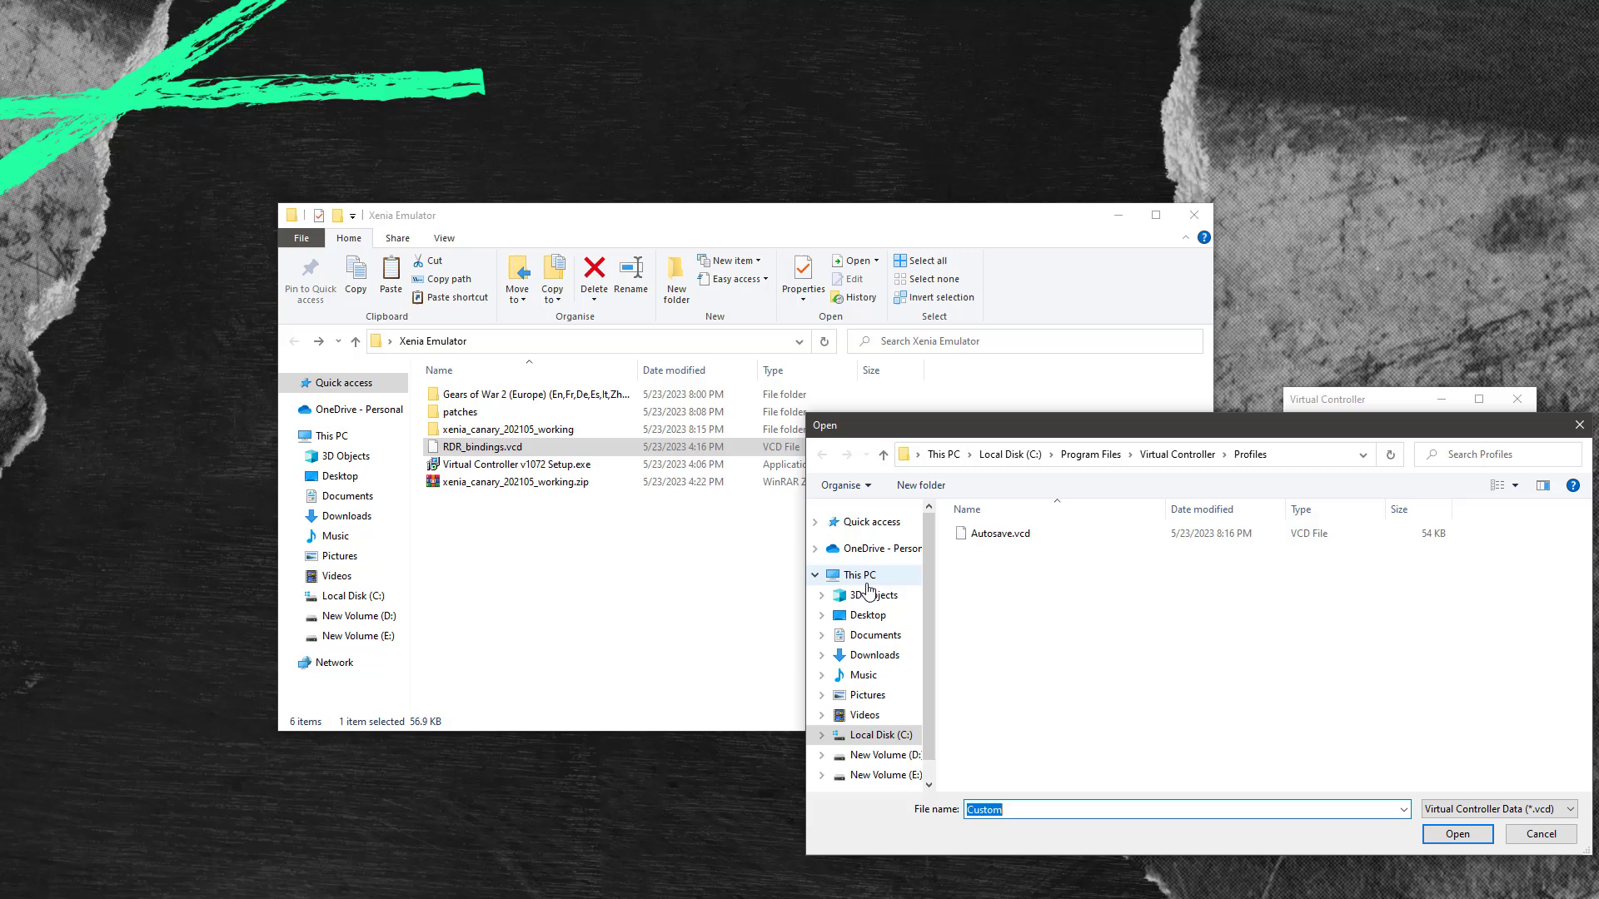
{"action": "left_click", "coordinate": [870, 616]}
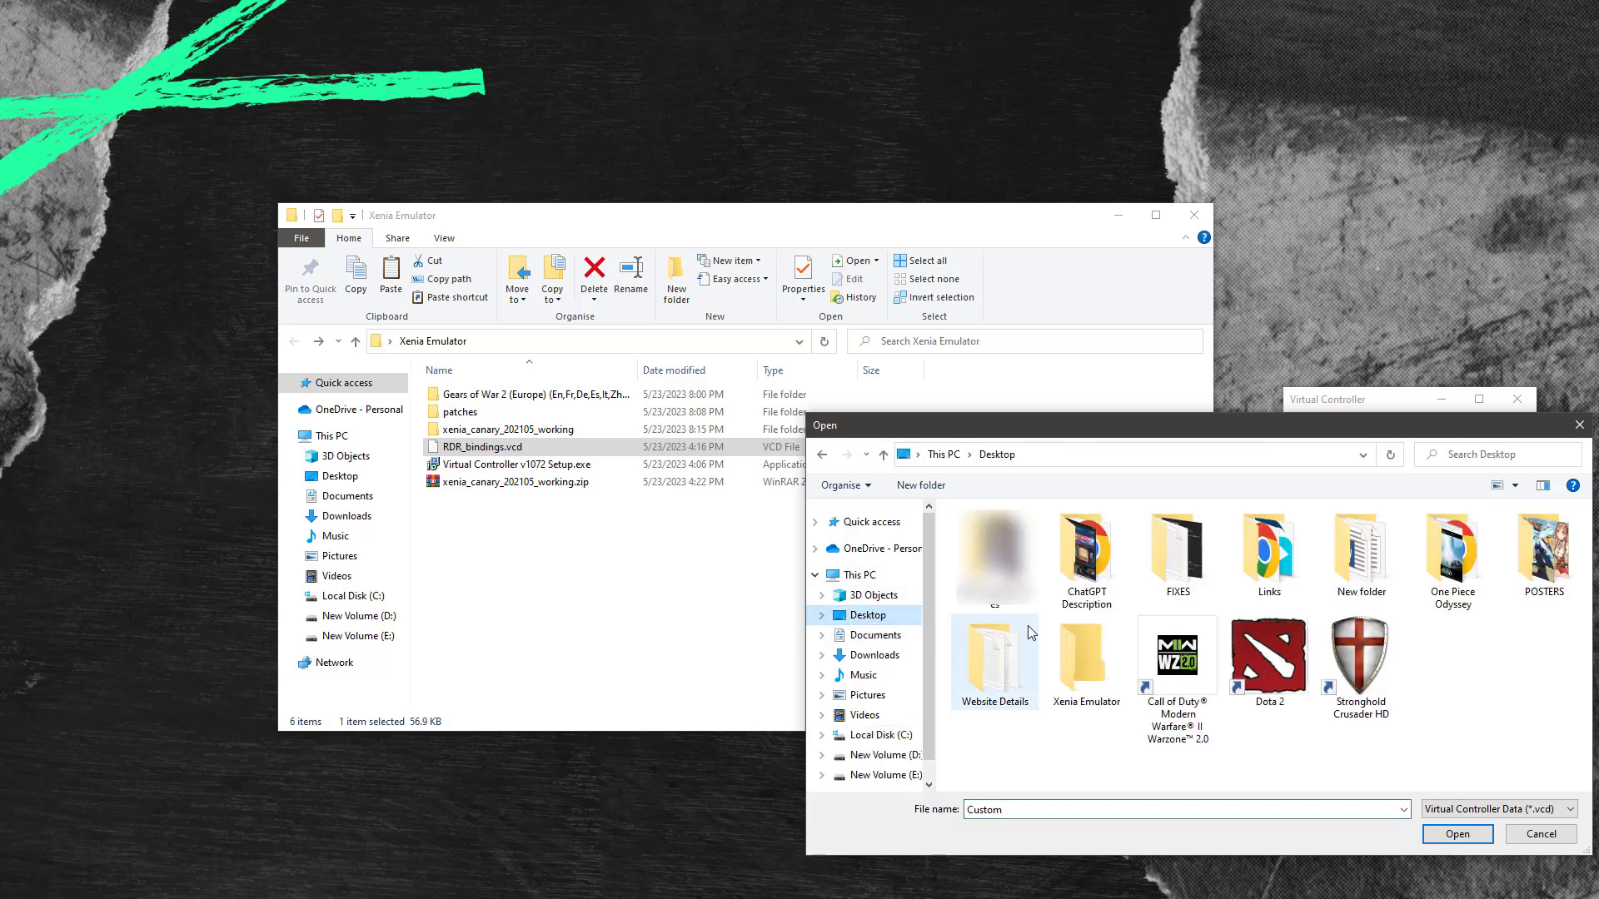
{"action": "double_click", "coordinate": [1084, 674]}
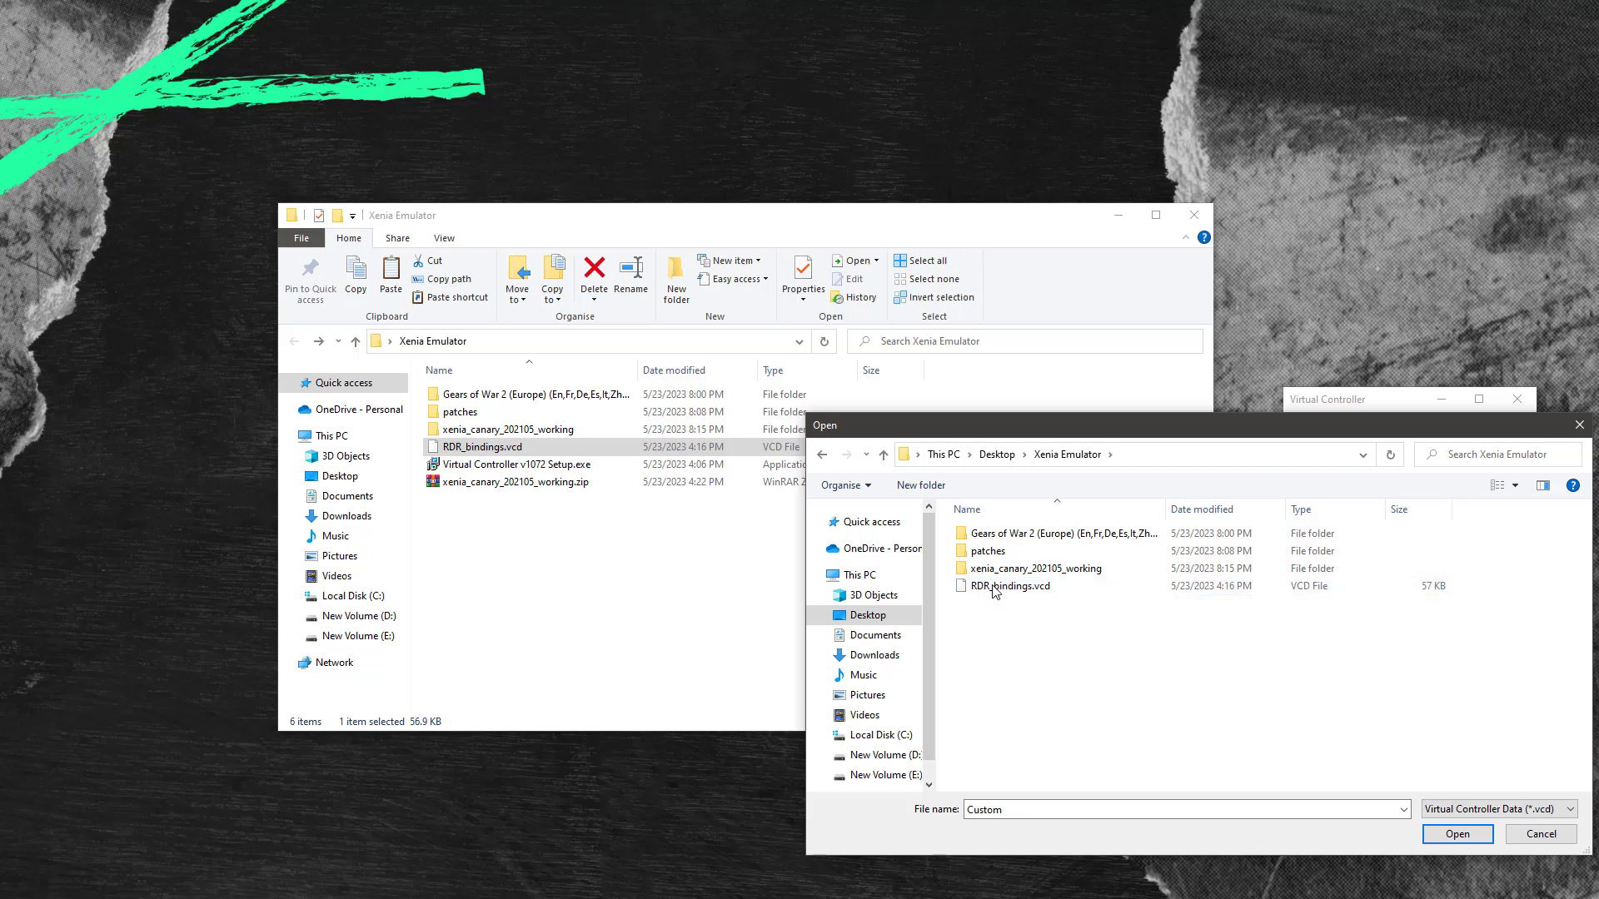
{"action": "left_click", "coordinate": [1016, 587]}
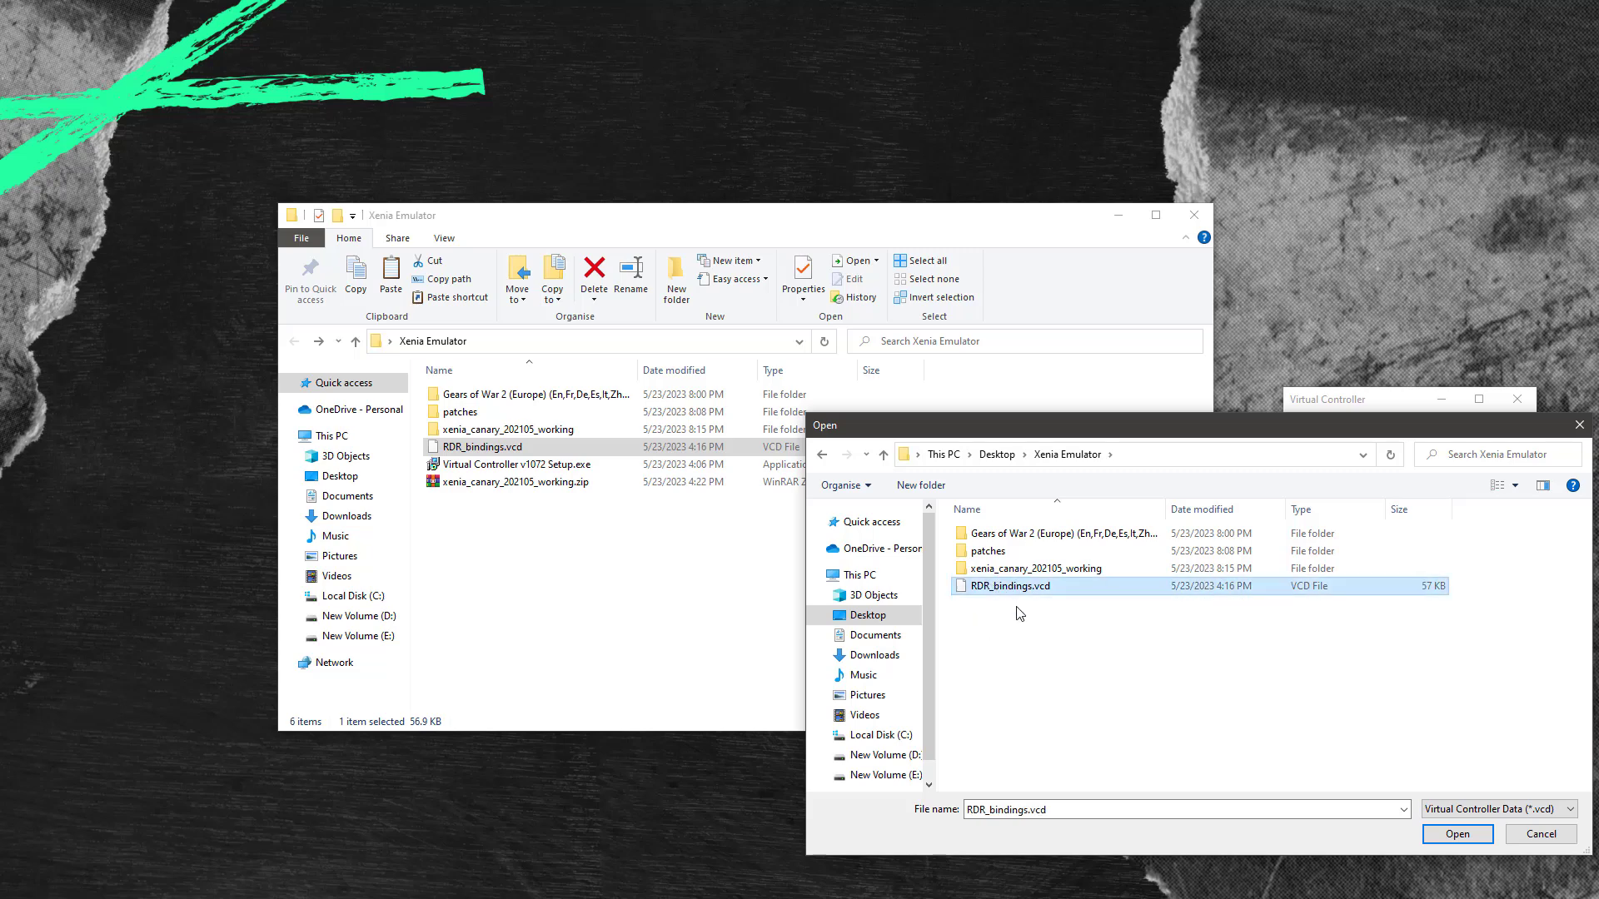
{"action": "left_click", "coordinate": [1459, 835]}
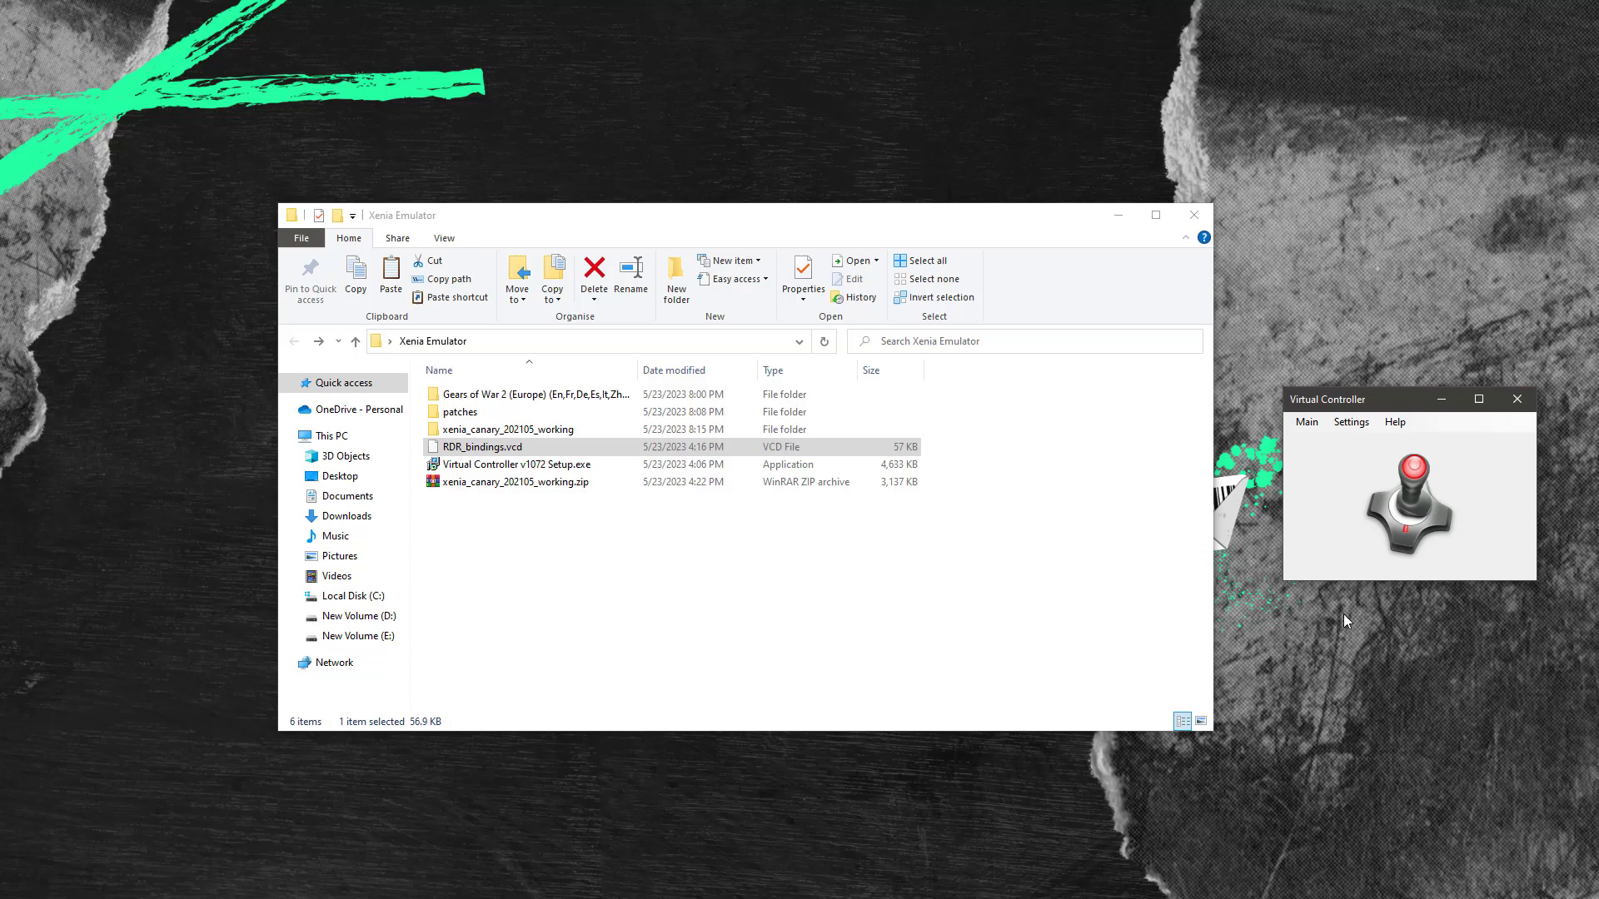
Open the Controls list in Virtual Controller and examine the middle-button bindings of the unrecognised HID-compliant mouse
{"action": "left_click", "coordinate": [1350, 422]}
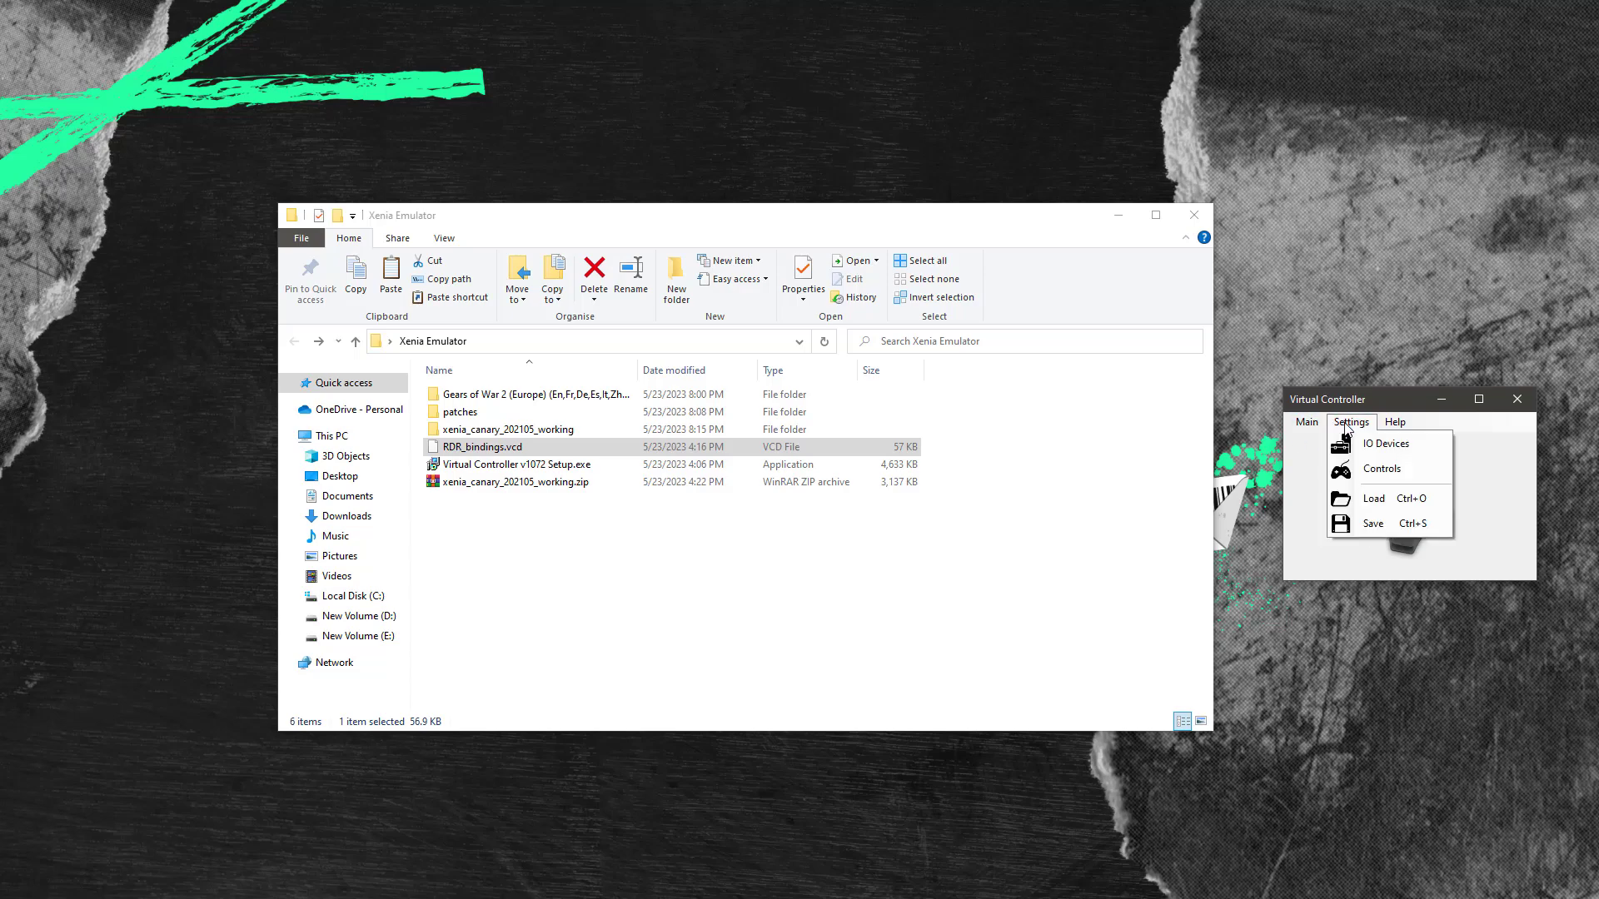
{"action": "left_click", "coordinate": [1372, 471]}
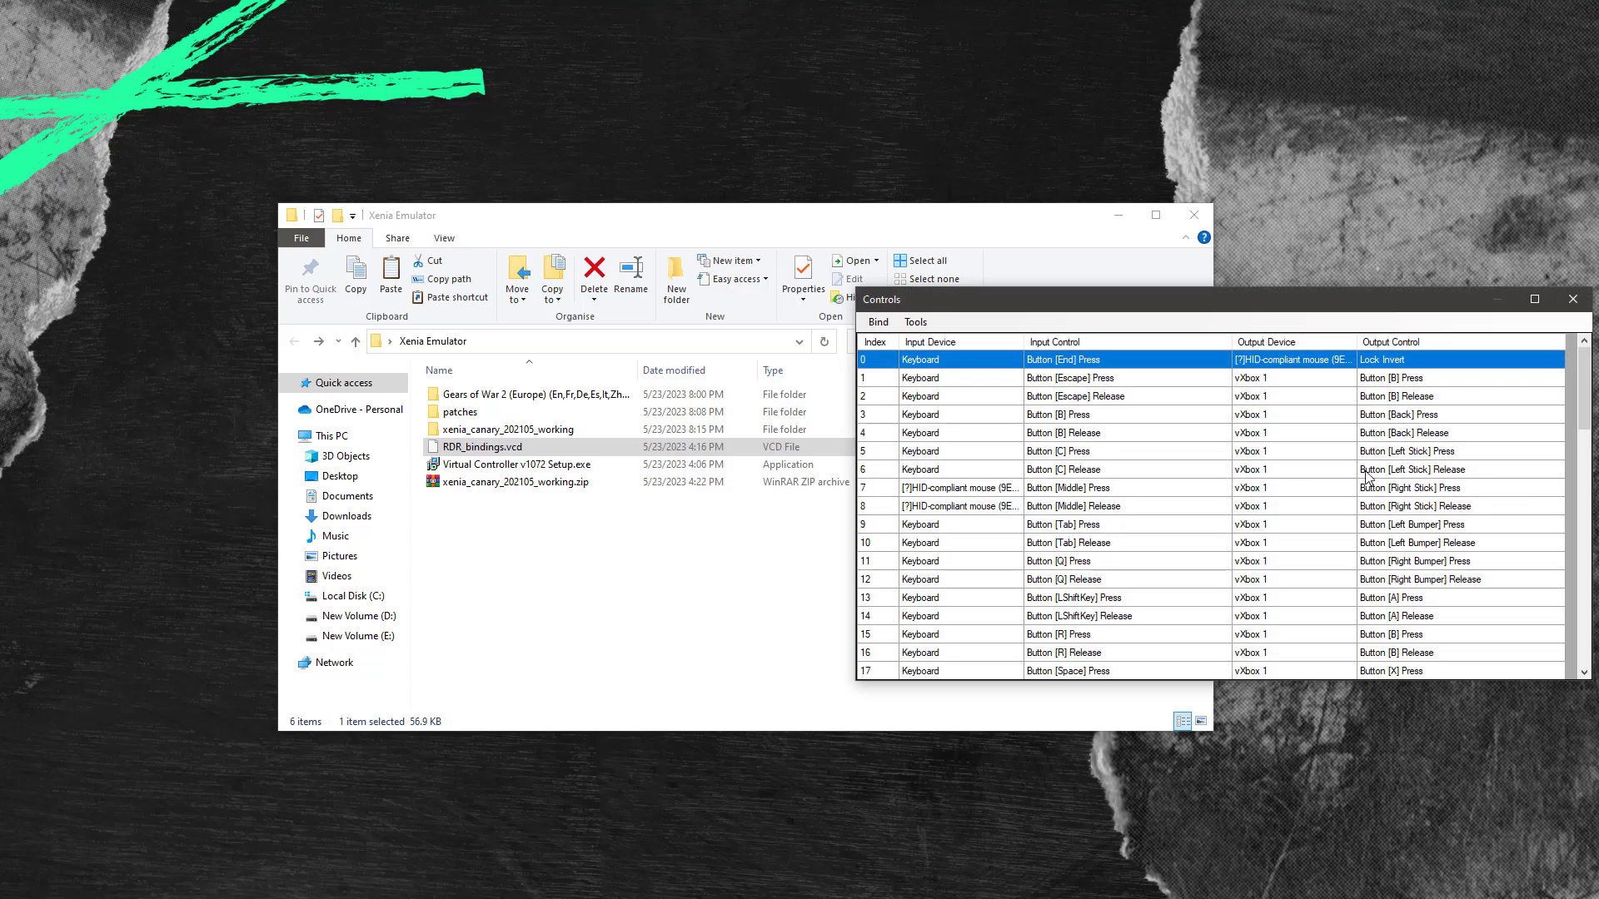
{"action": "left_click", "coordinate": [1112, 493]}
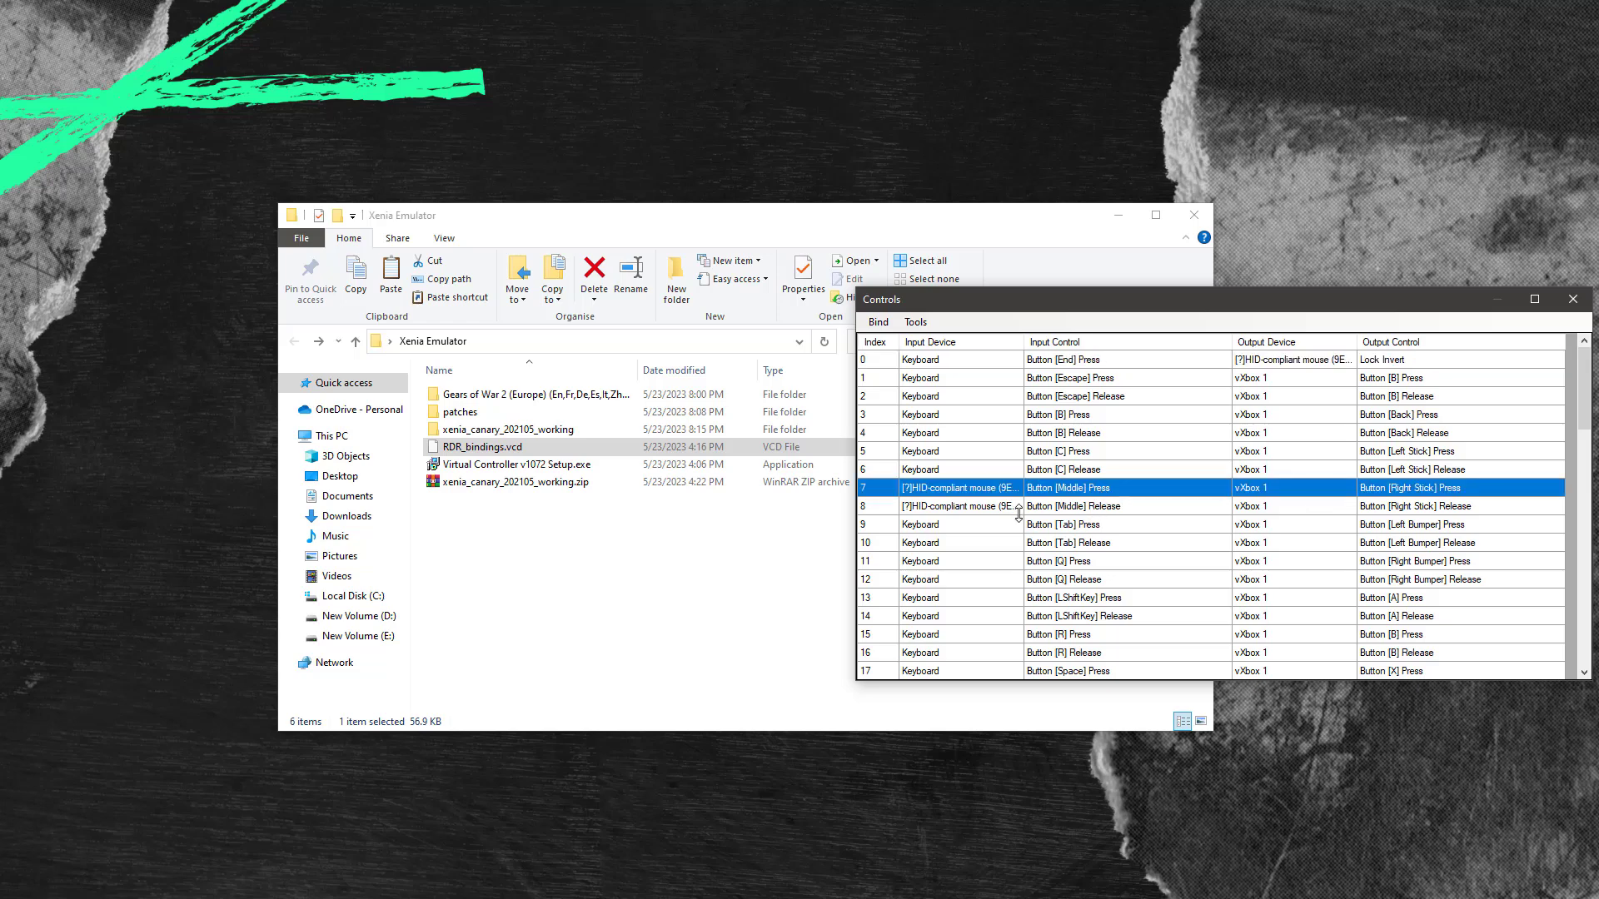
{"action": "left_click", "coordinate": [963, 509]}
{"action": "left_click", "coordinate": [965, 493]}
Replace the unrecognised HID-compliant mouse with Simulated Mouse across all bindings using Device Replacement, and close the Controls list
{"action": "key", "text": "ctrl+a"}
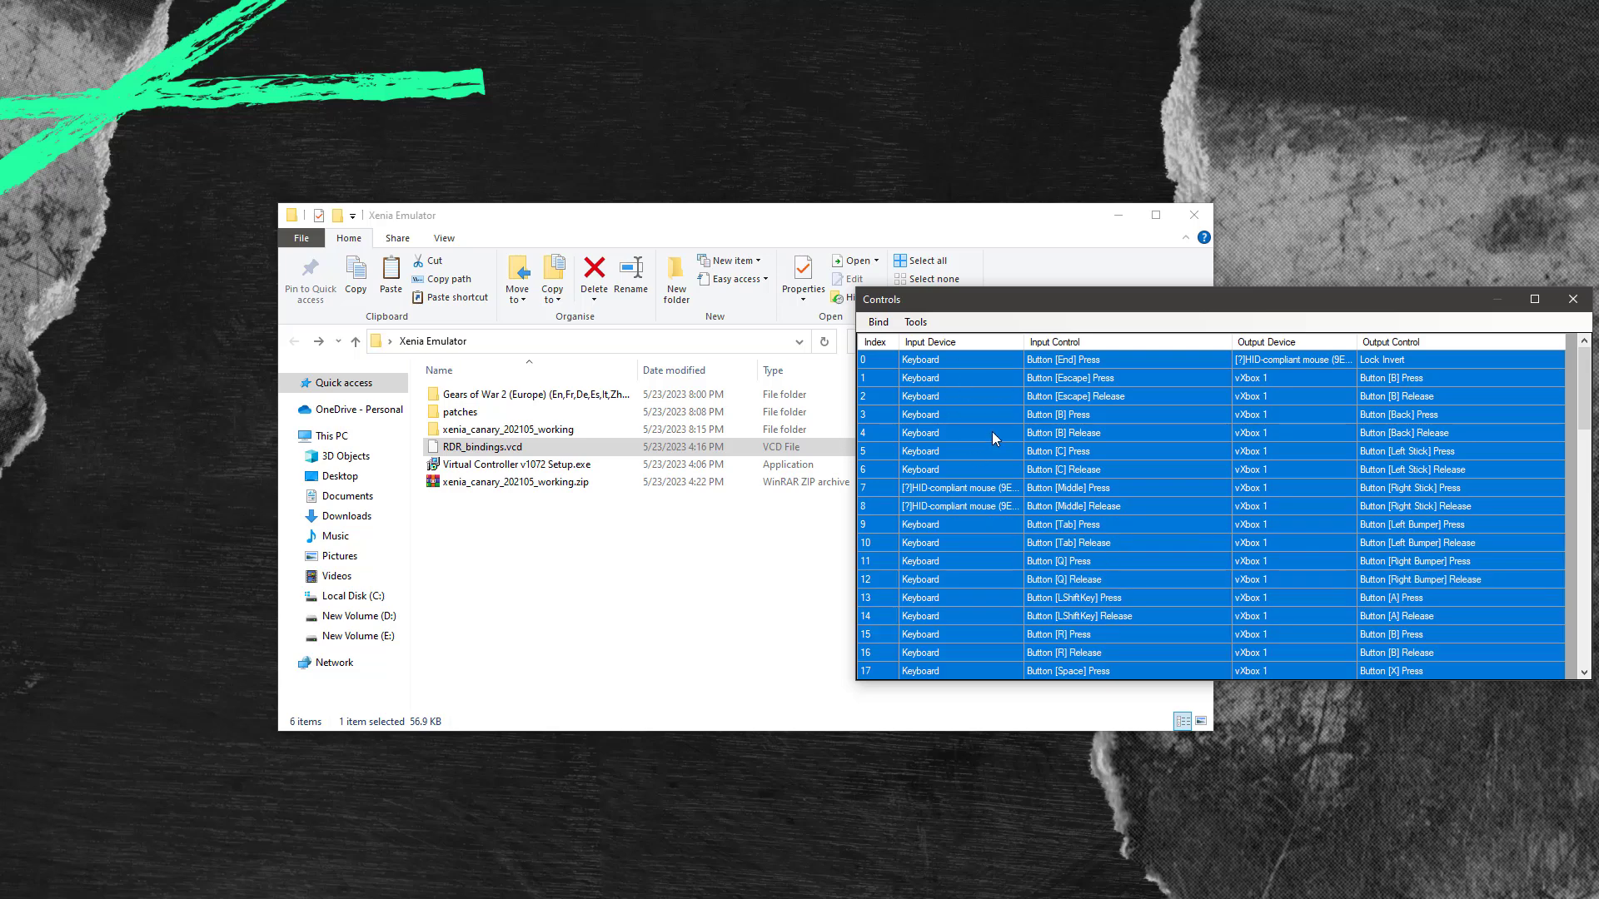
{"action": "left_click", "coordinate": [916, 323]}
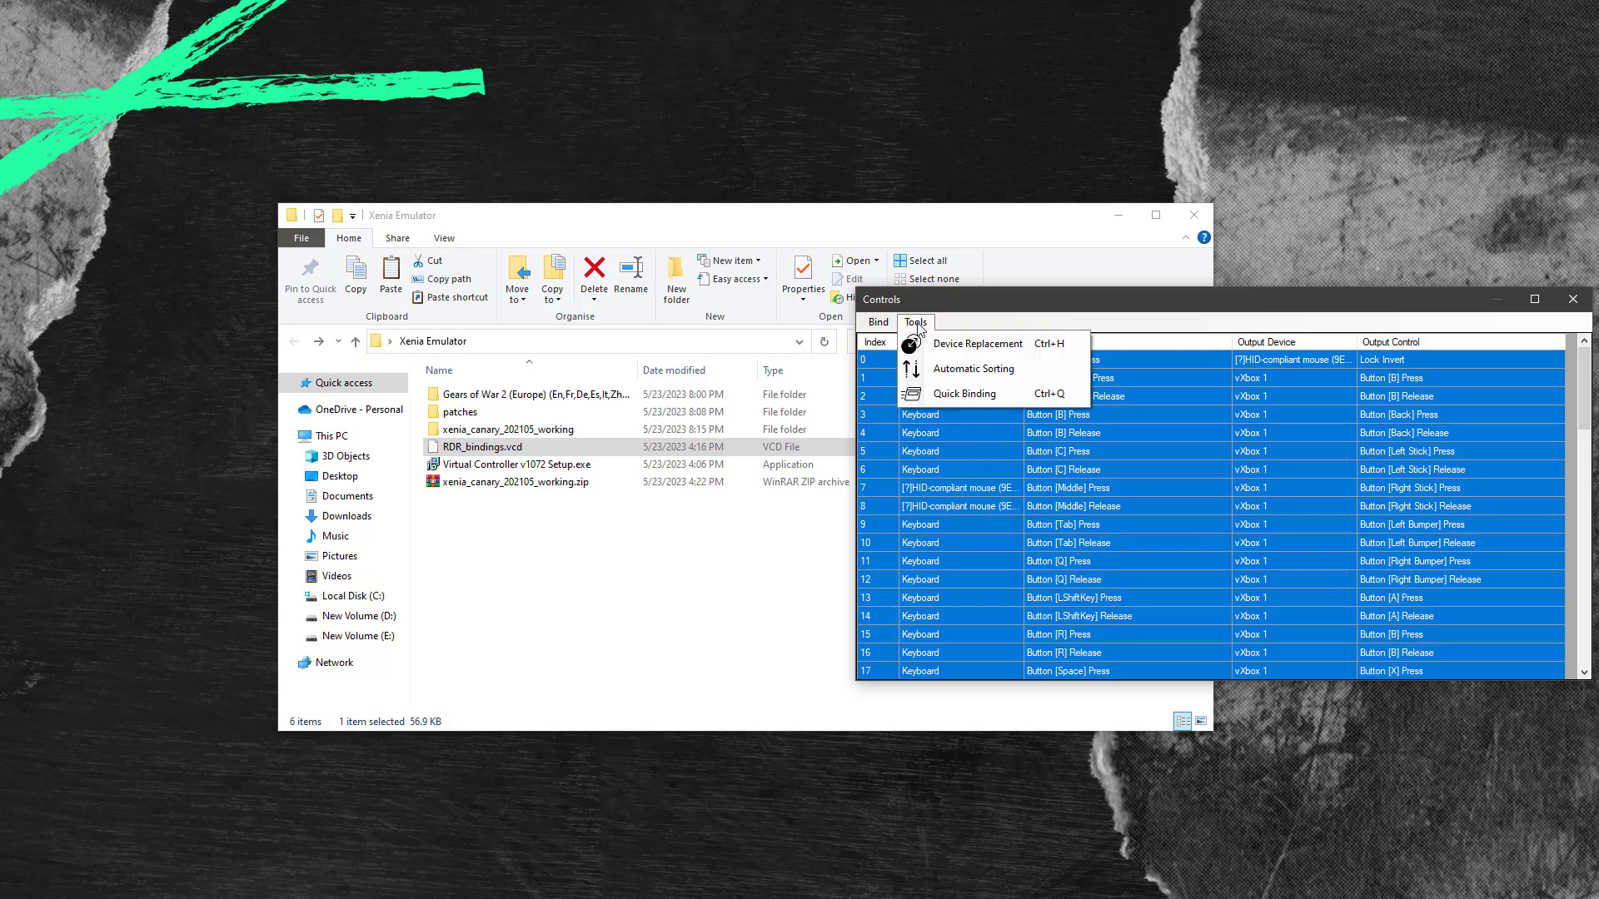
{"action": "left_click", "coordinate": [955, 344]}
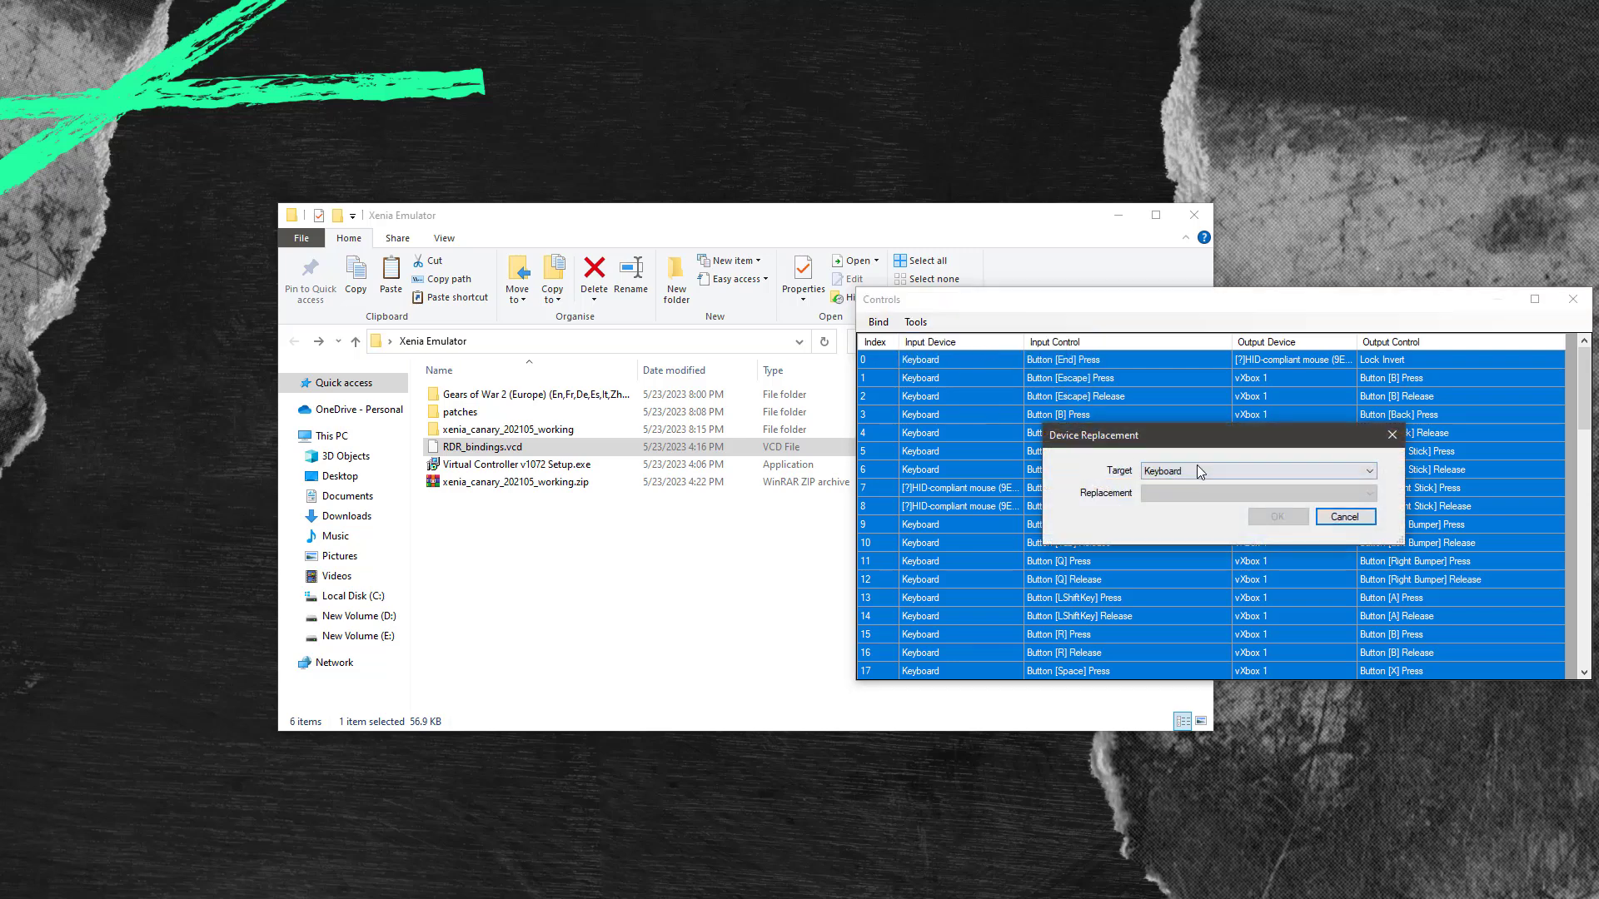
{"action": "left_click", "coordinate": [1199, 469]}
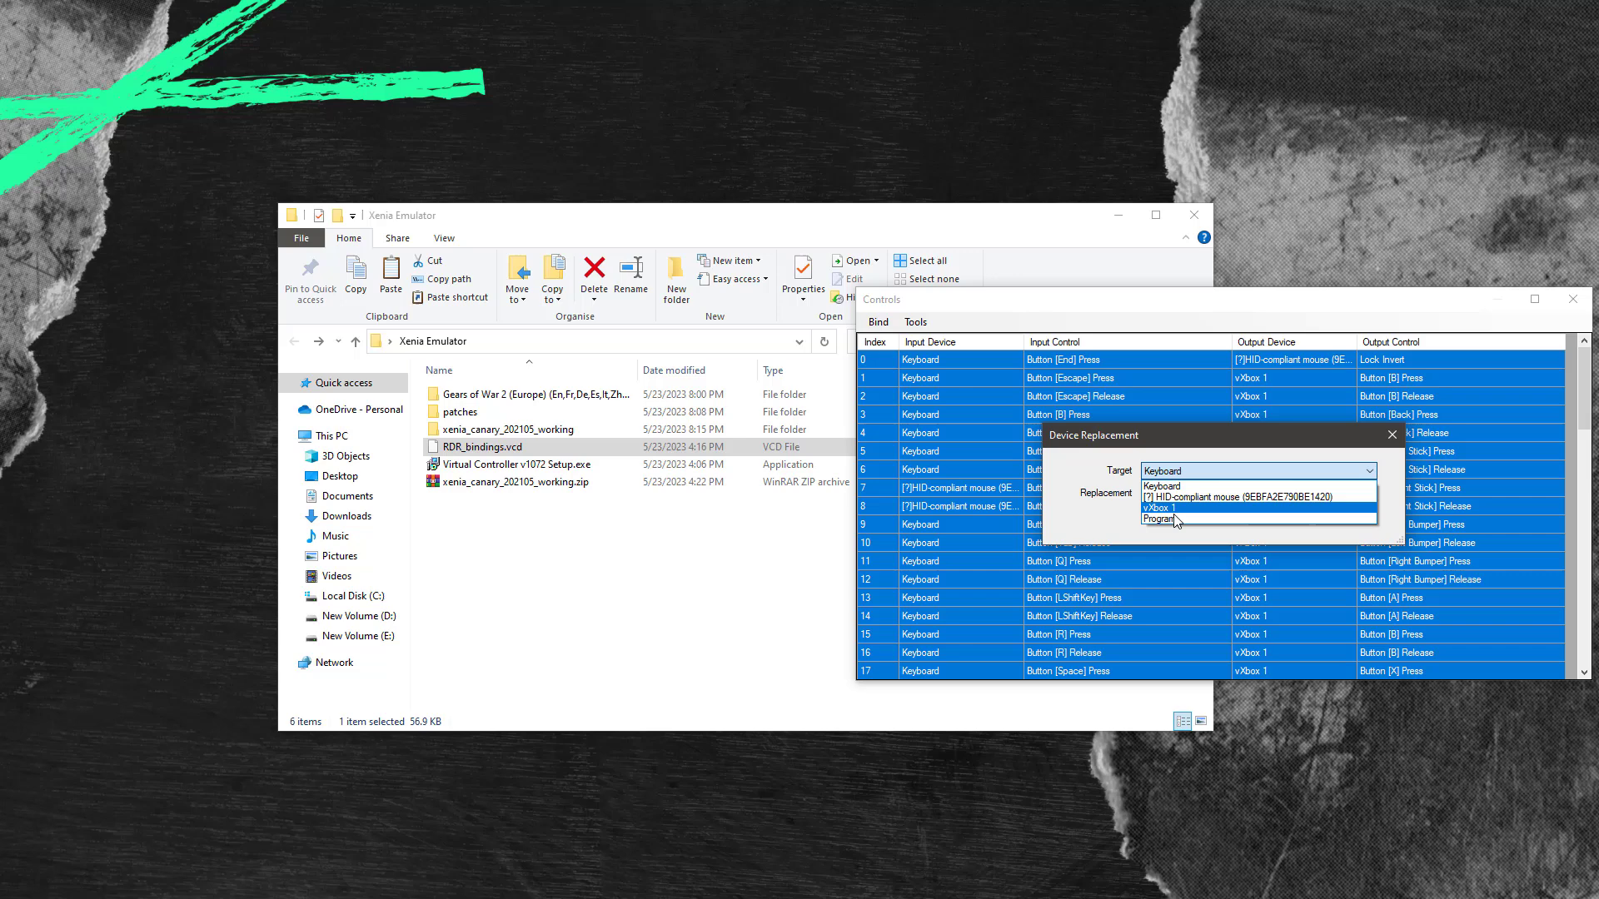
{"action": "left_click", "coordinate": [1179, 500]}
{"action": "left_click", "coordinate": [1179, 498]}
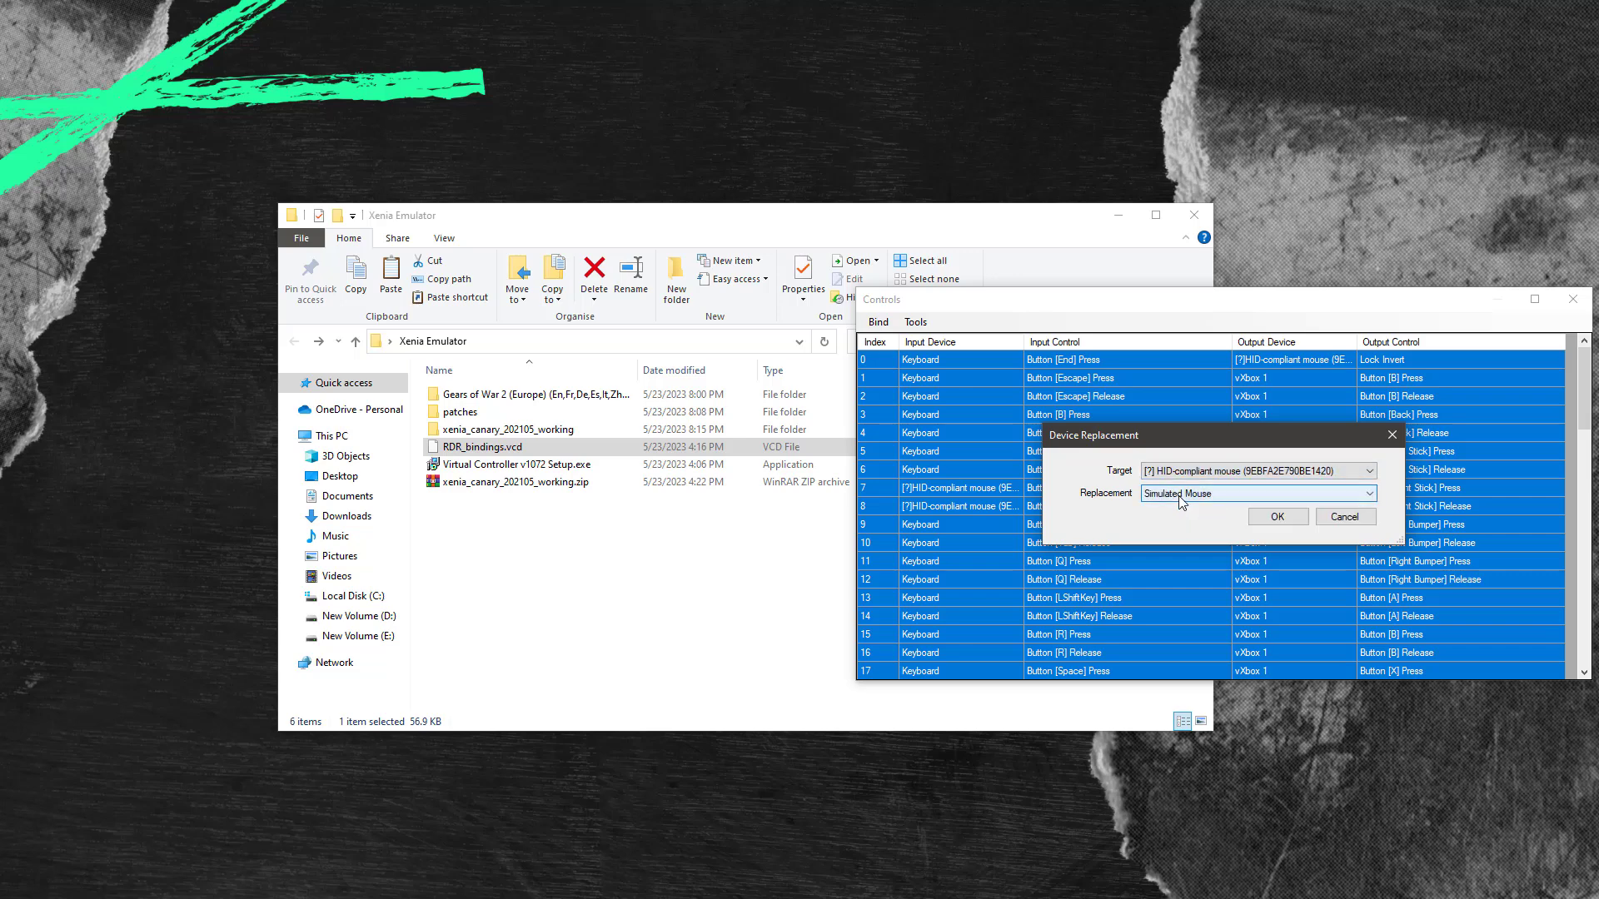
{"action": "left_click", "coordinate": [1178, 494]}
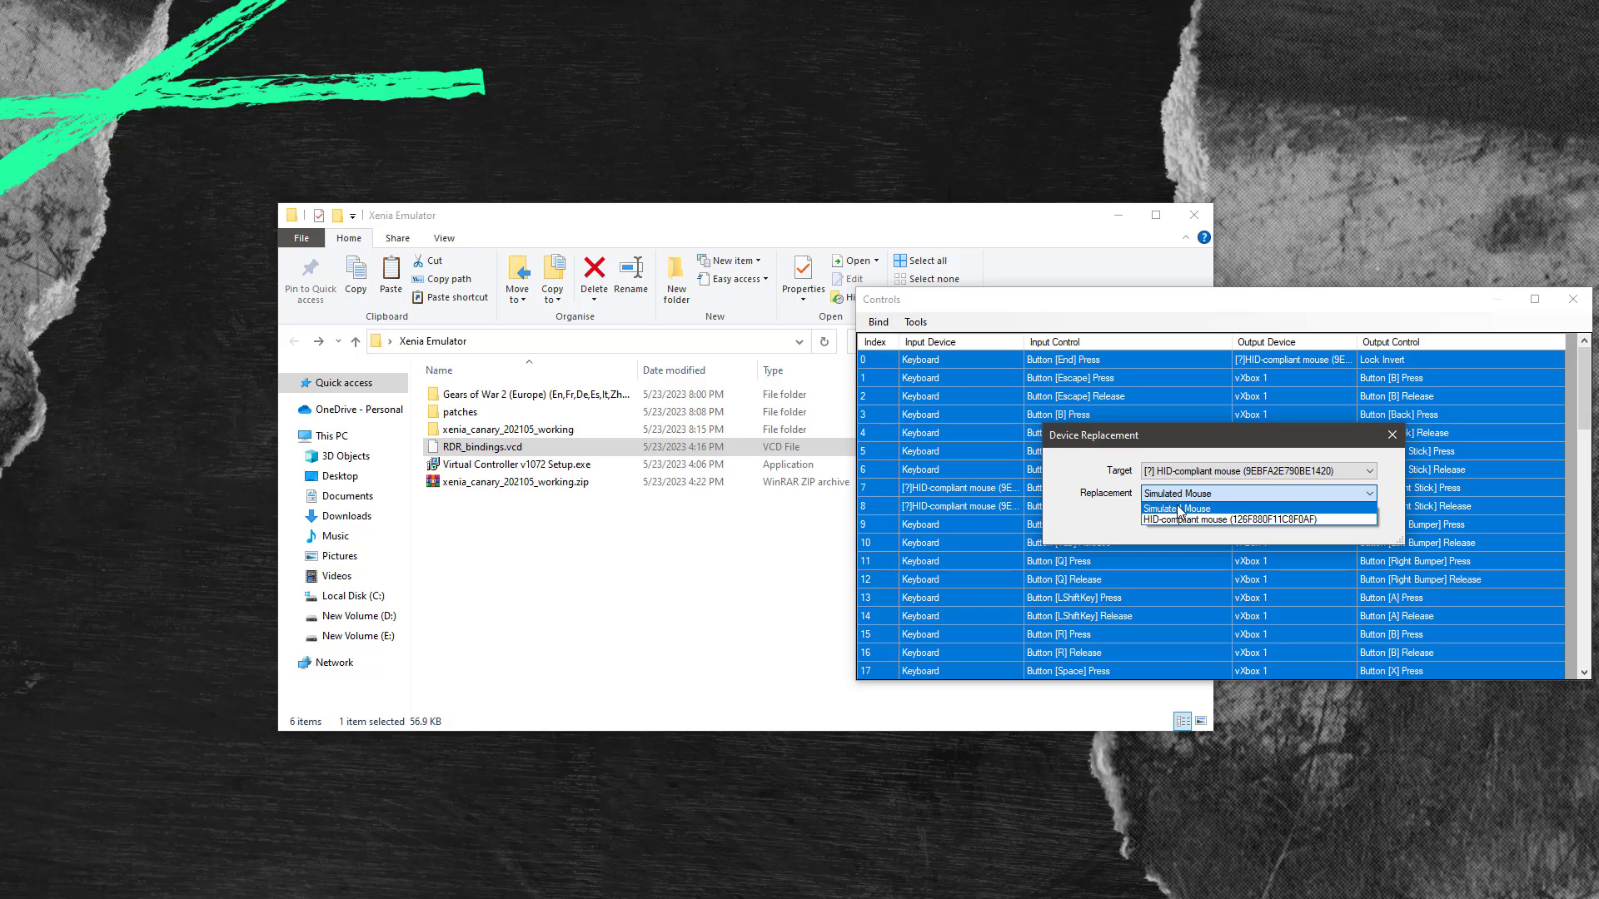
{"action": "left_click", "coordinate": [1179, 509]}
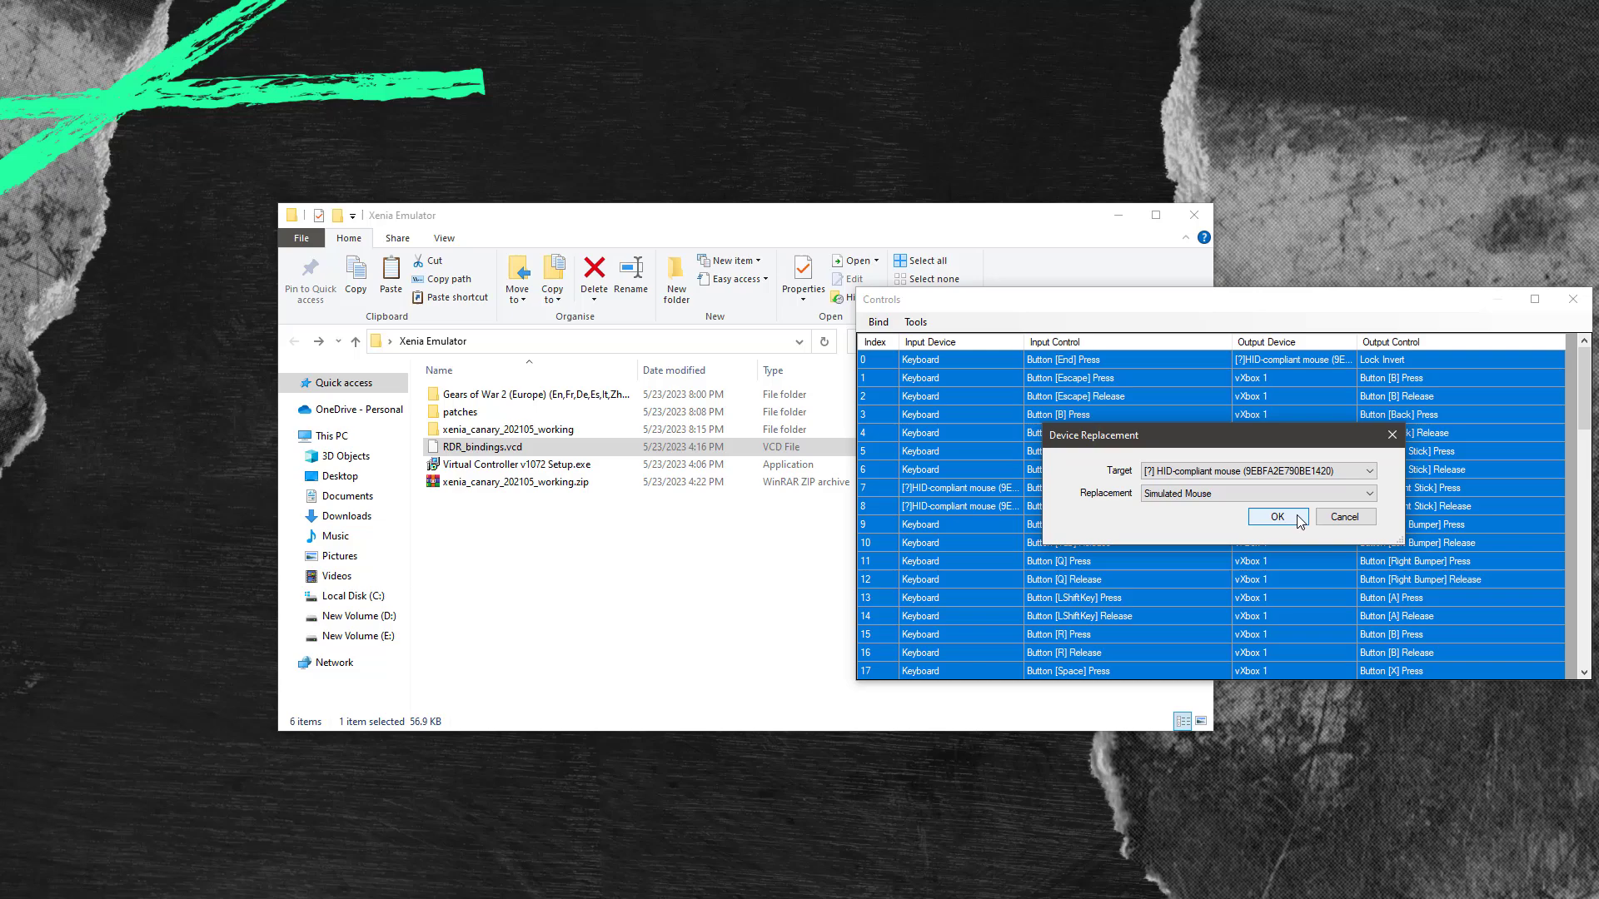
{"action": "left_click", "coordinate": [1278, 517]}
{"action": "left_click", "coordinate": [1078, 500]}
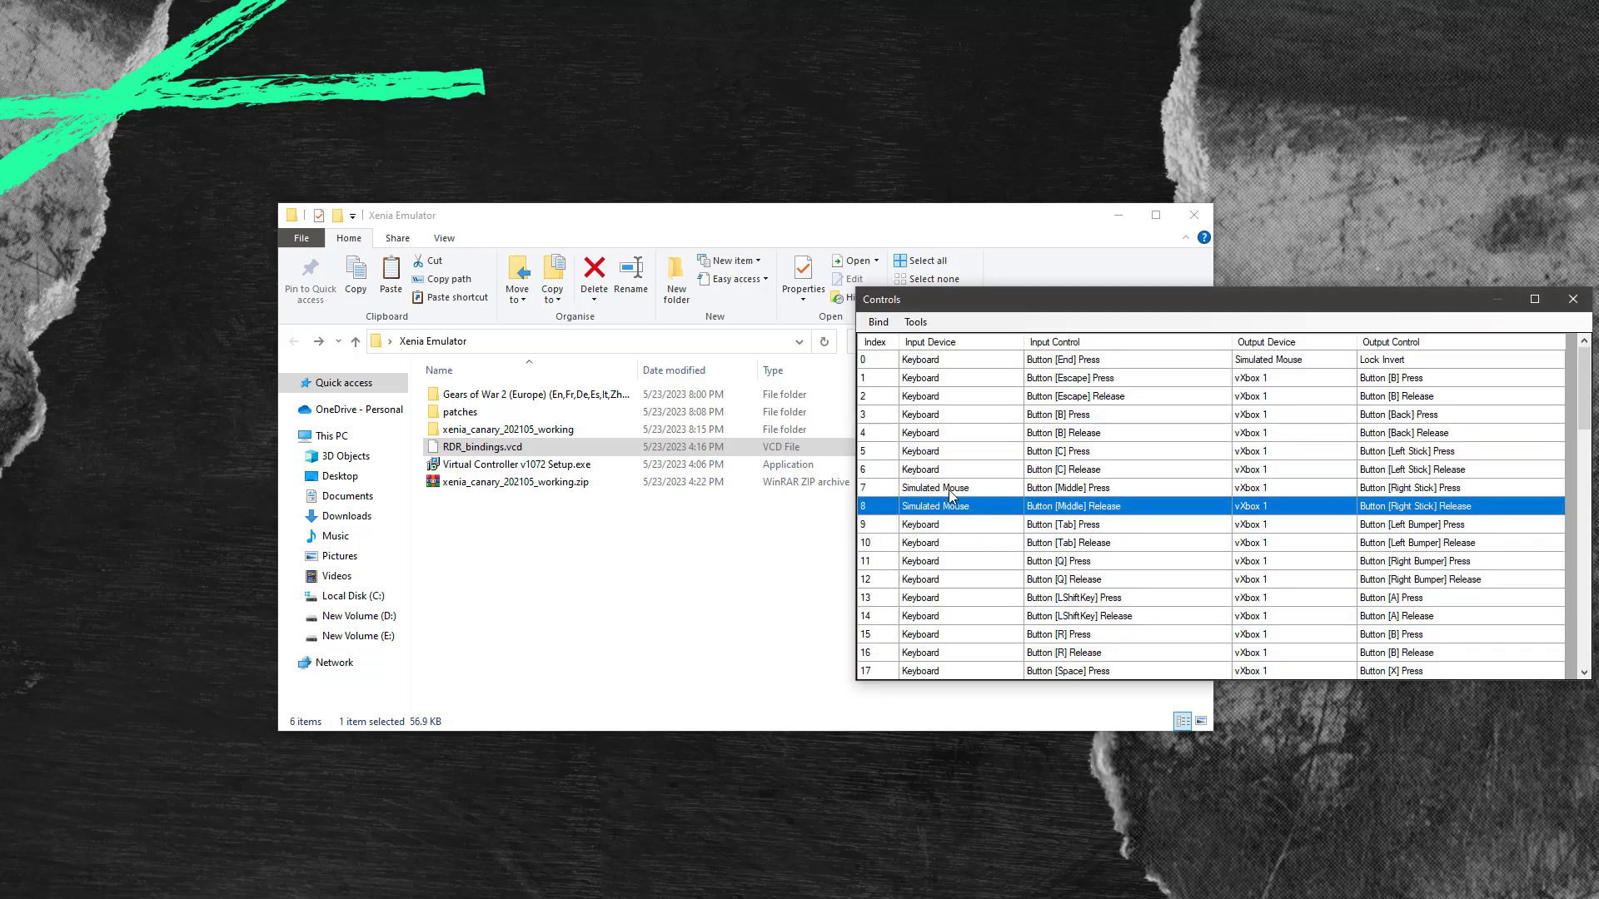
{"action": "left_click", "coordinate": [1572, 301]}
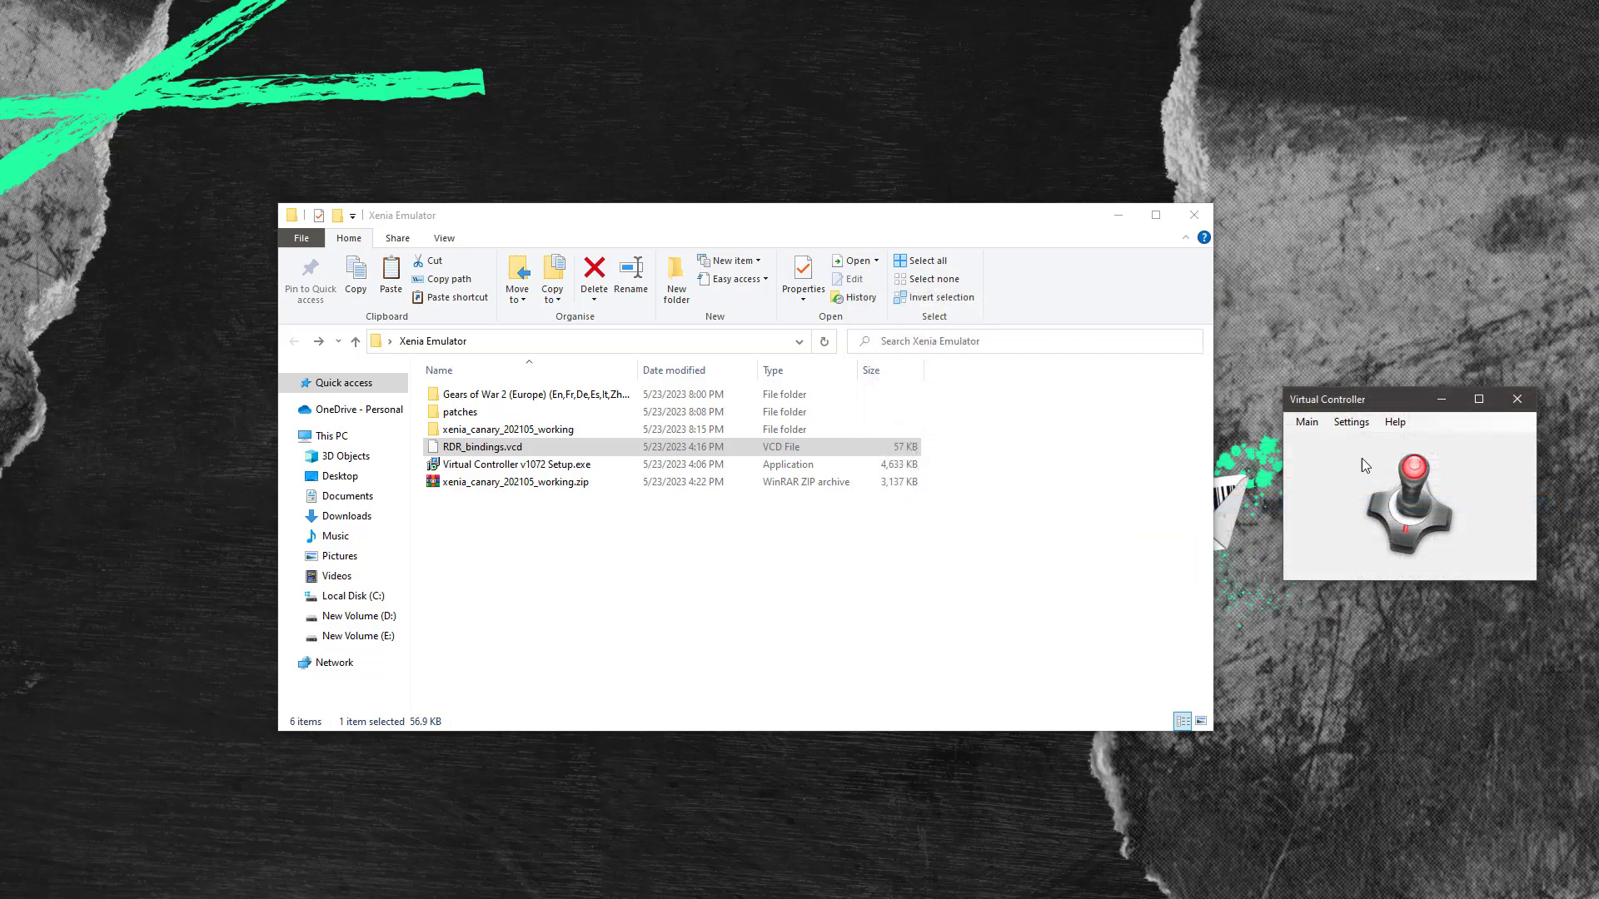
Create an empty text document named portable.txt in the xenia_canary_202105_working folder
{"action": "left_click_drag", "start_coordinate": [1383, 399], "coordinate": [1380, 401]}
{"action": "left_click", "coordinate": [504, 454]}
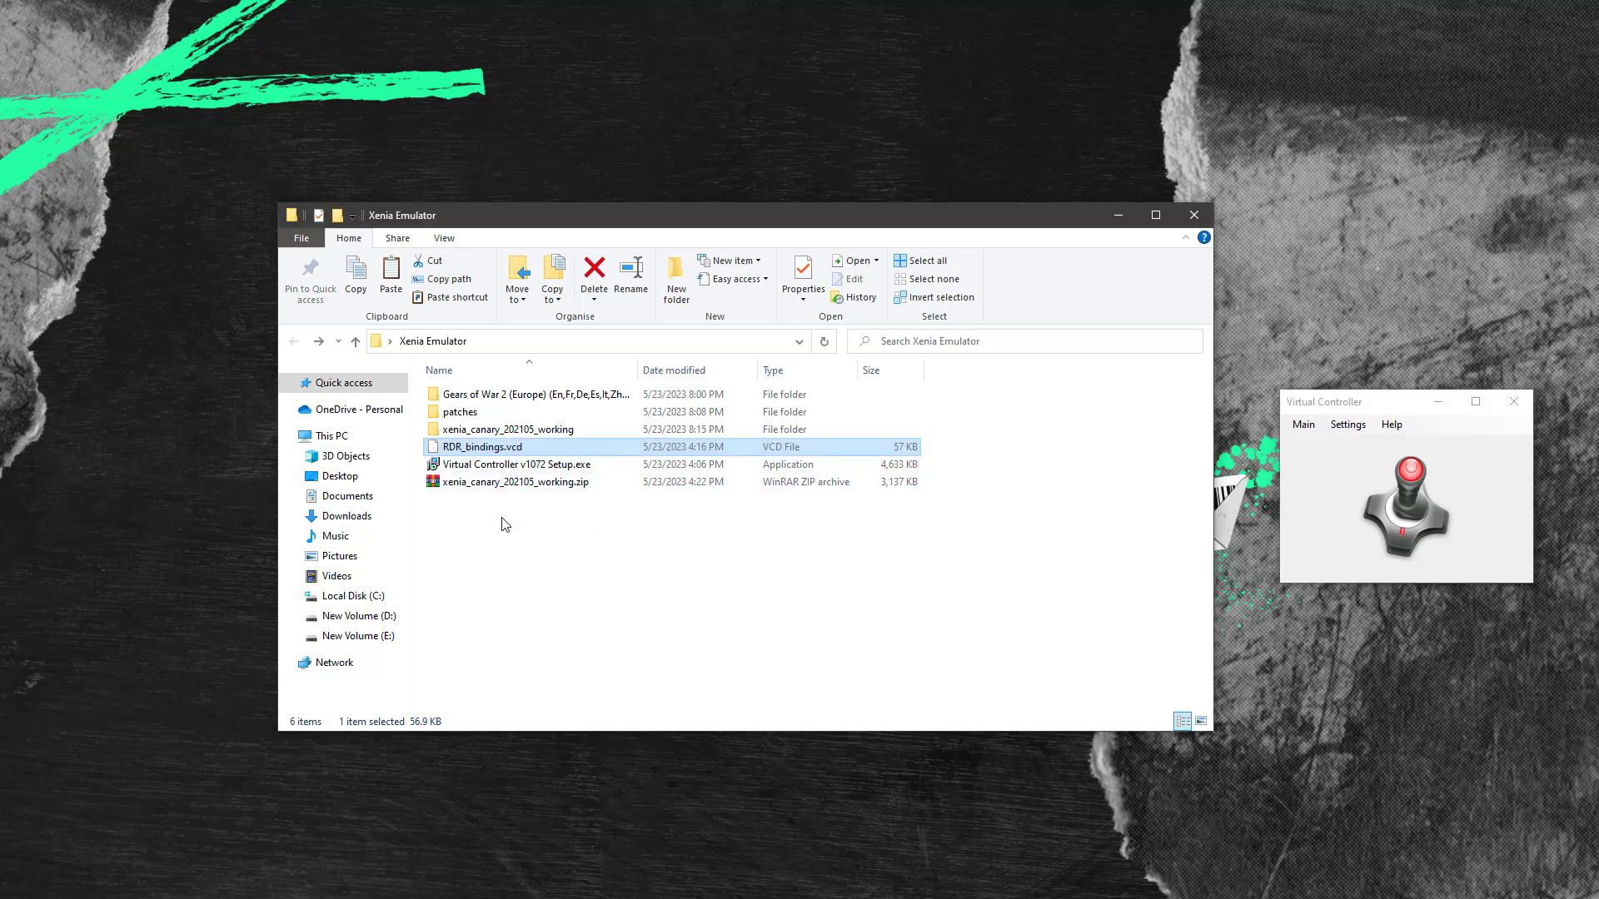
{"action": "left_click_drag", "start_coordinate": [502, 523], "coordinate": [476, 417]}
{"action": "left_click", "coordinate": [483, 429]}
{"action": "double_click", "coordinate": [490, 432]}
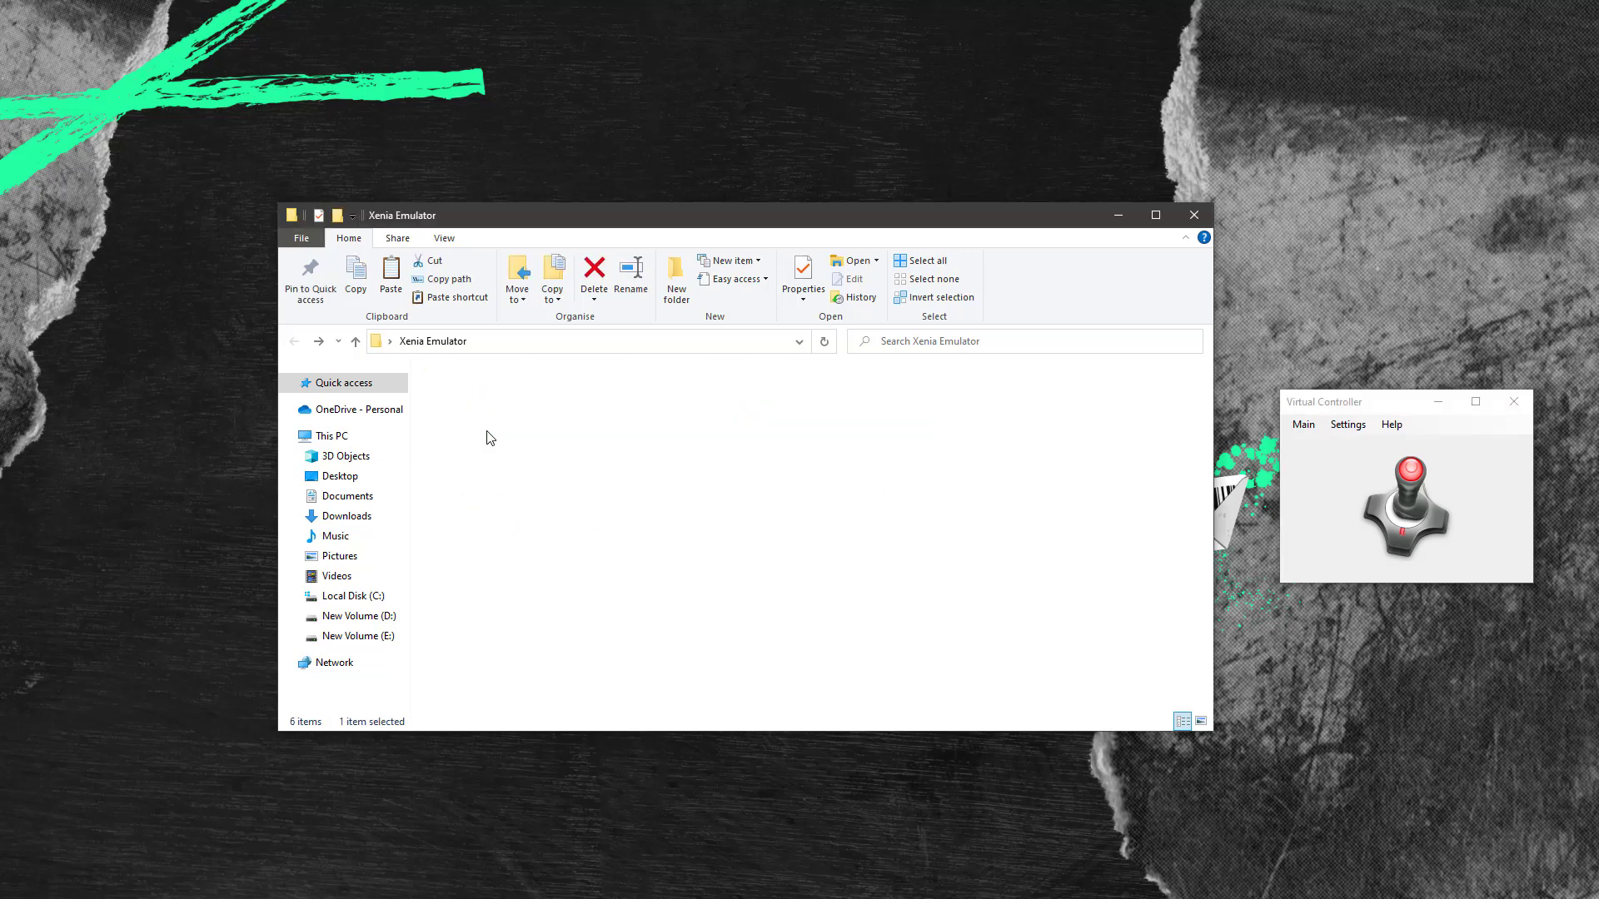
{"action": "left_click_drag", "start_coordinate": [472, 443], "coordinate": [463, 389]}
{"action": "left_click", "coordinate": [468, 440]}
{"action": "right_click", "coordinate": [469, 442]}
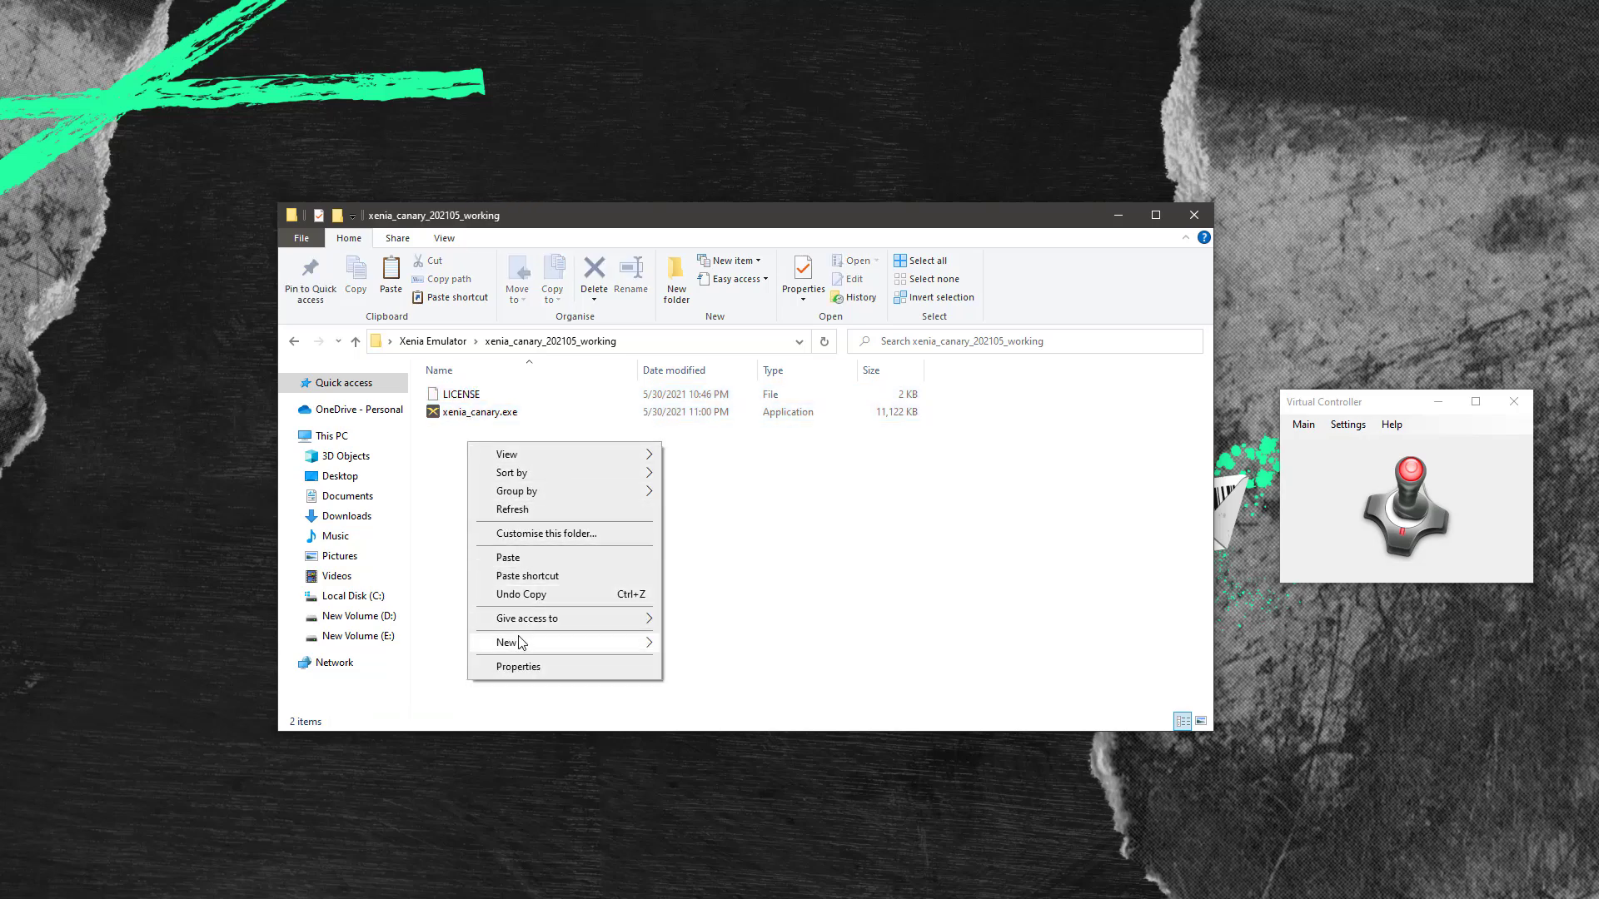
{"action": "mouse_move", "coordinate": [596, 654]}
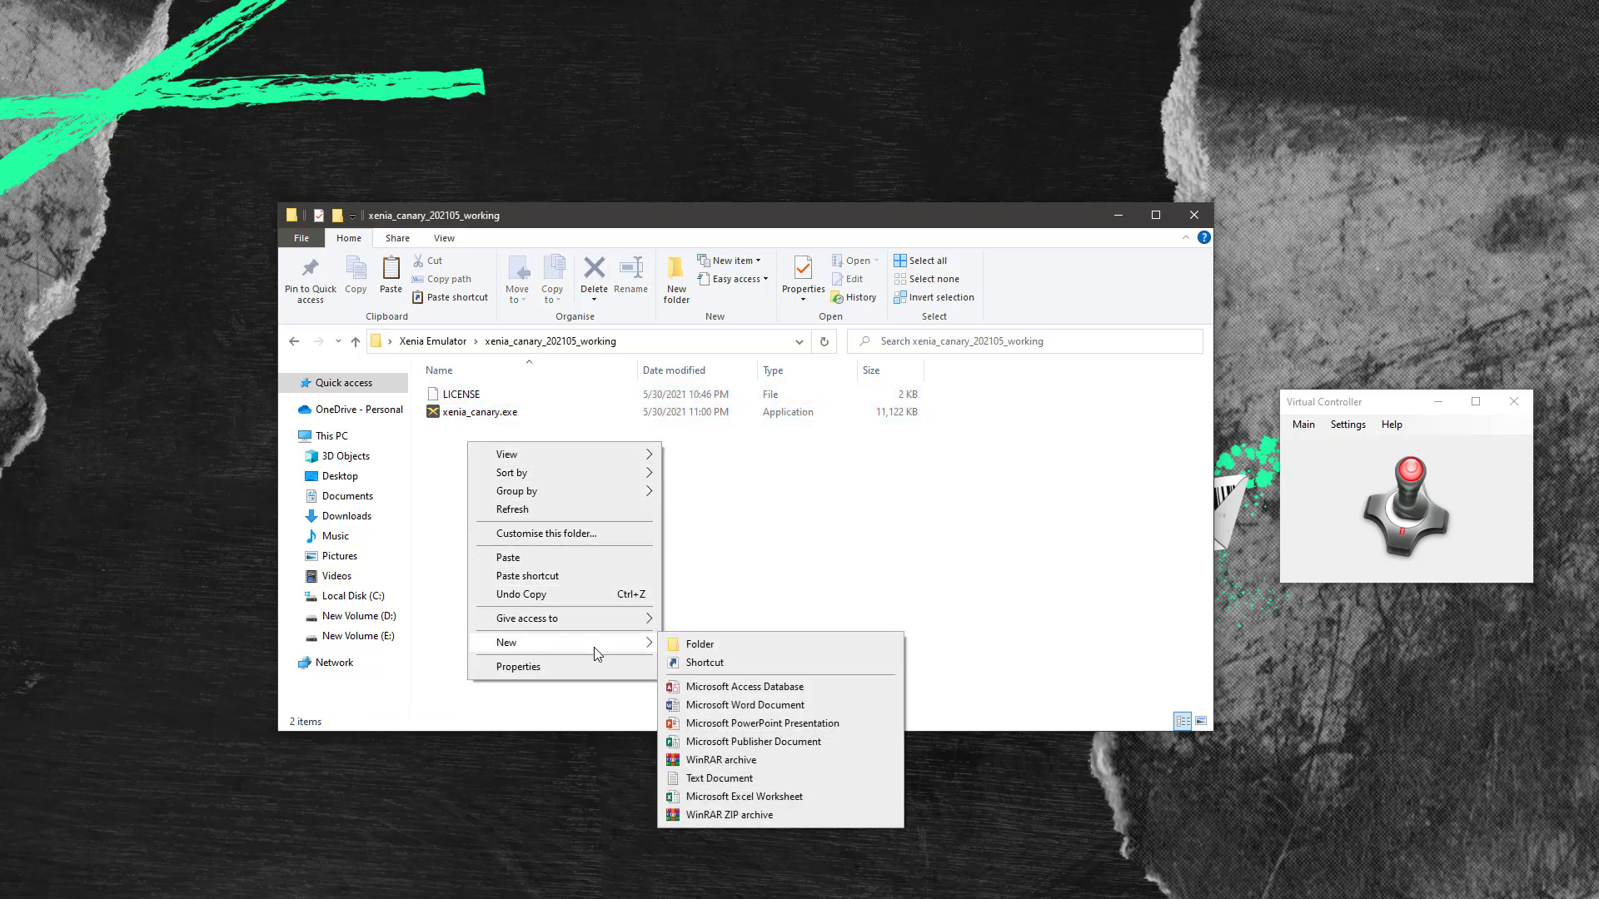
{"action": "left_click", "coordinate": [702, 778]}
{"action": "type", "text": "portable"}
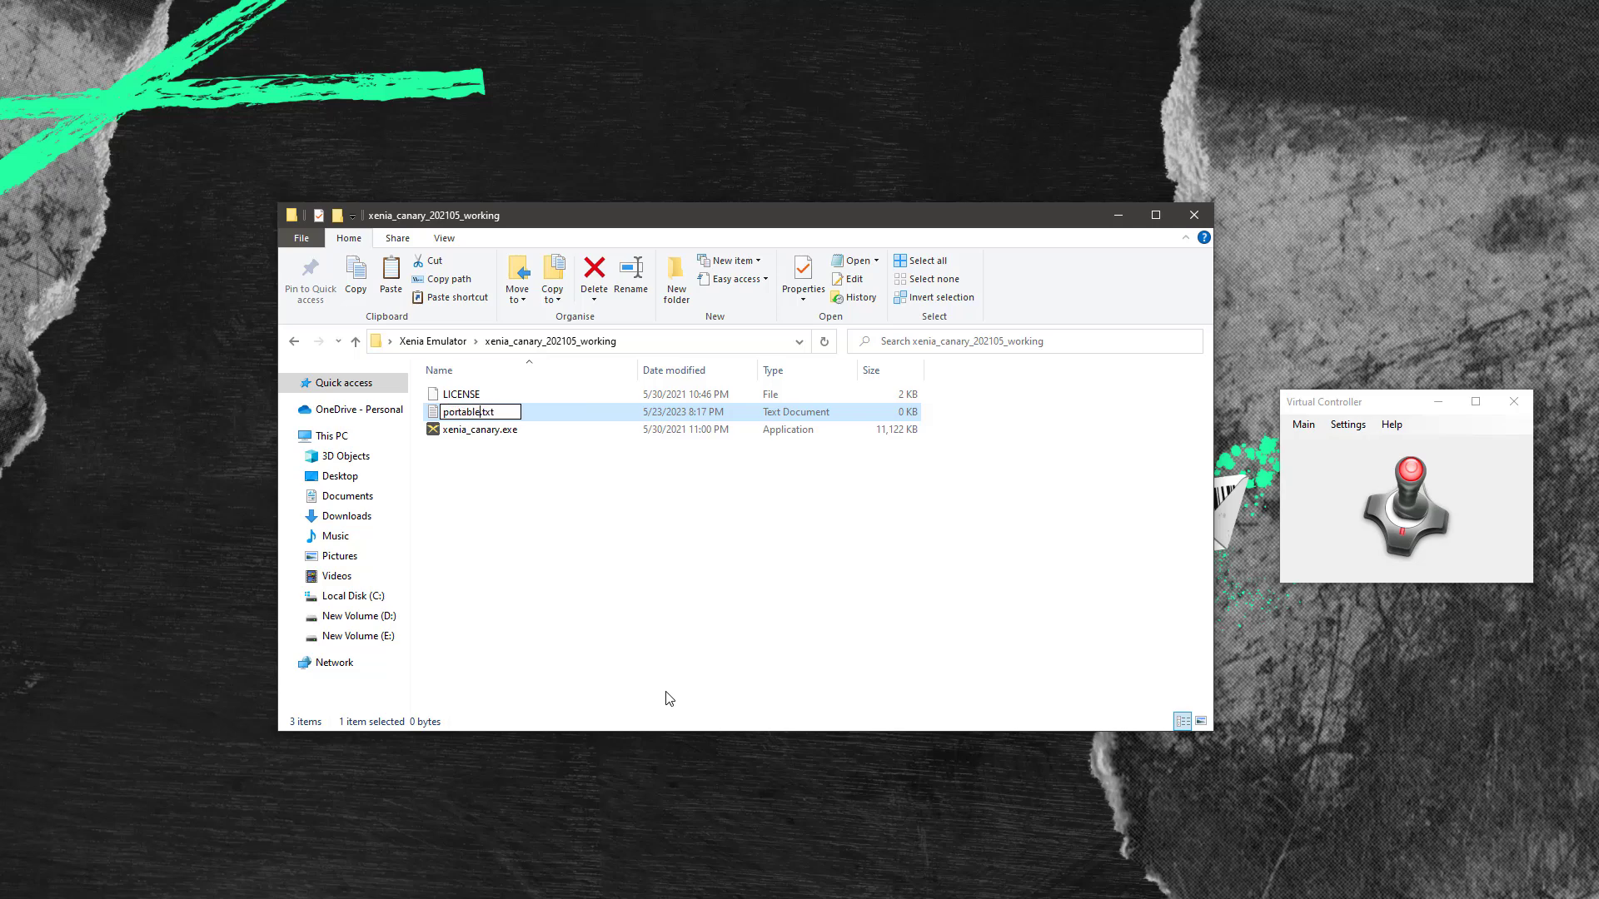
{"action": "left_click", "coordinate": [515, 512]}
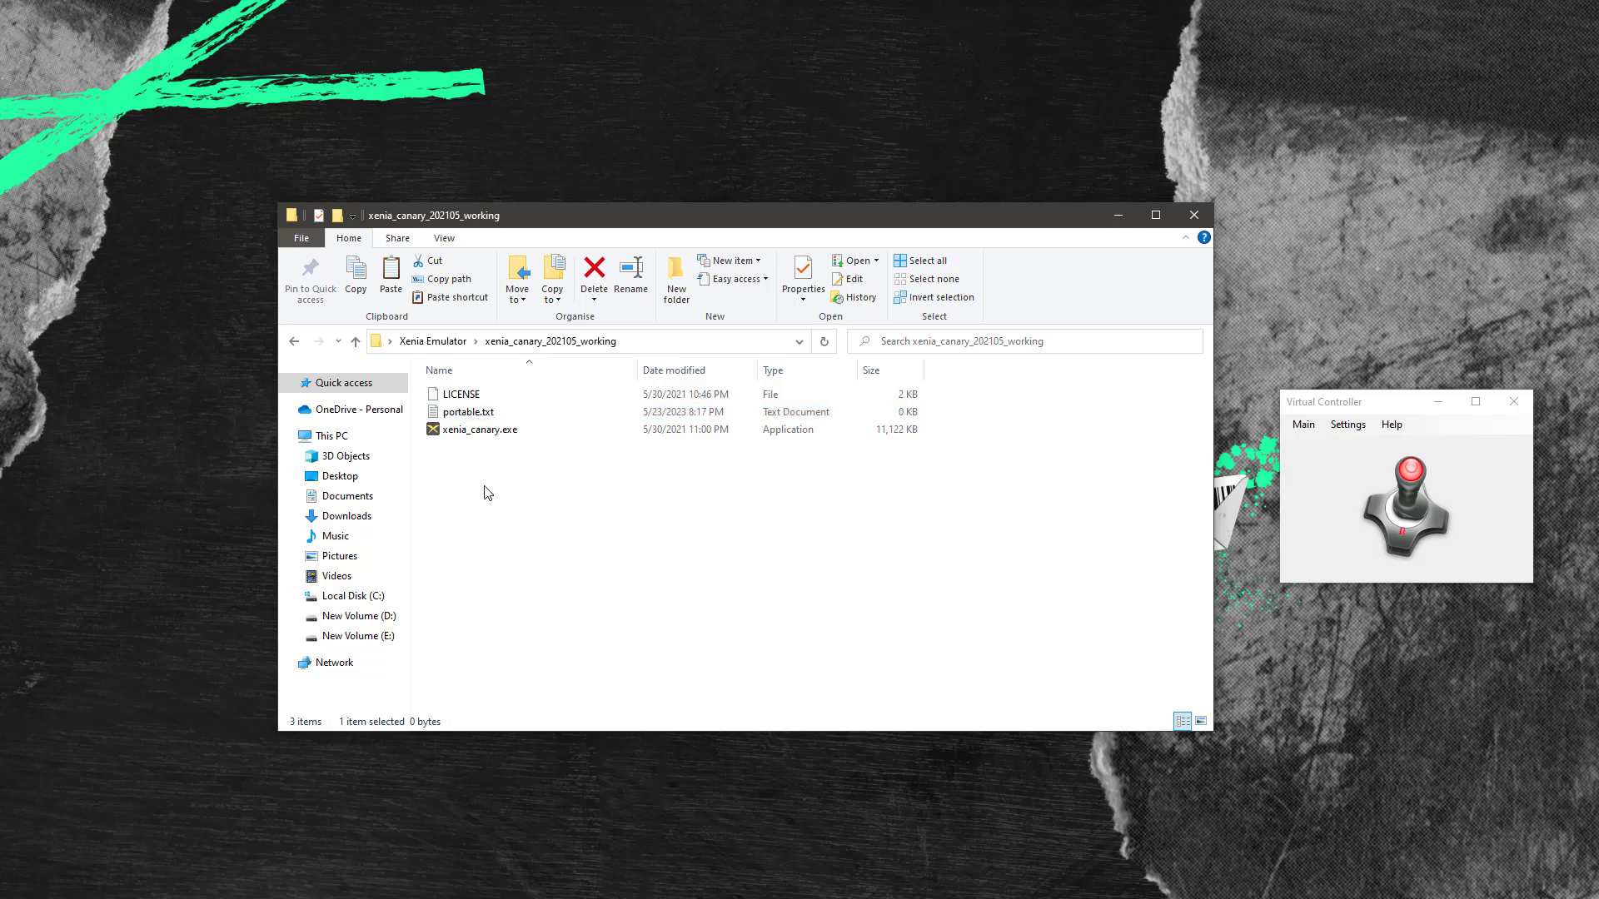
Launch xenia_canary.exe and open the Red Dead Redemption Game of the Year Edition Disc 1 ISO in it
{"action": "right_click", "coordinate": [477, 429]}
{"action": "left_click", "coordinate": [516, 436]}
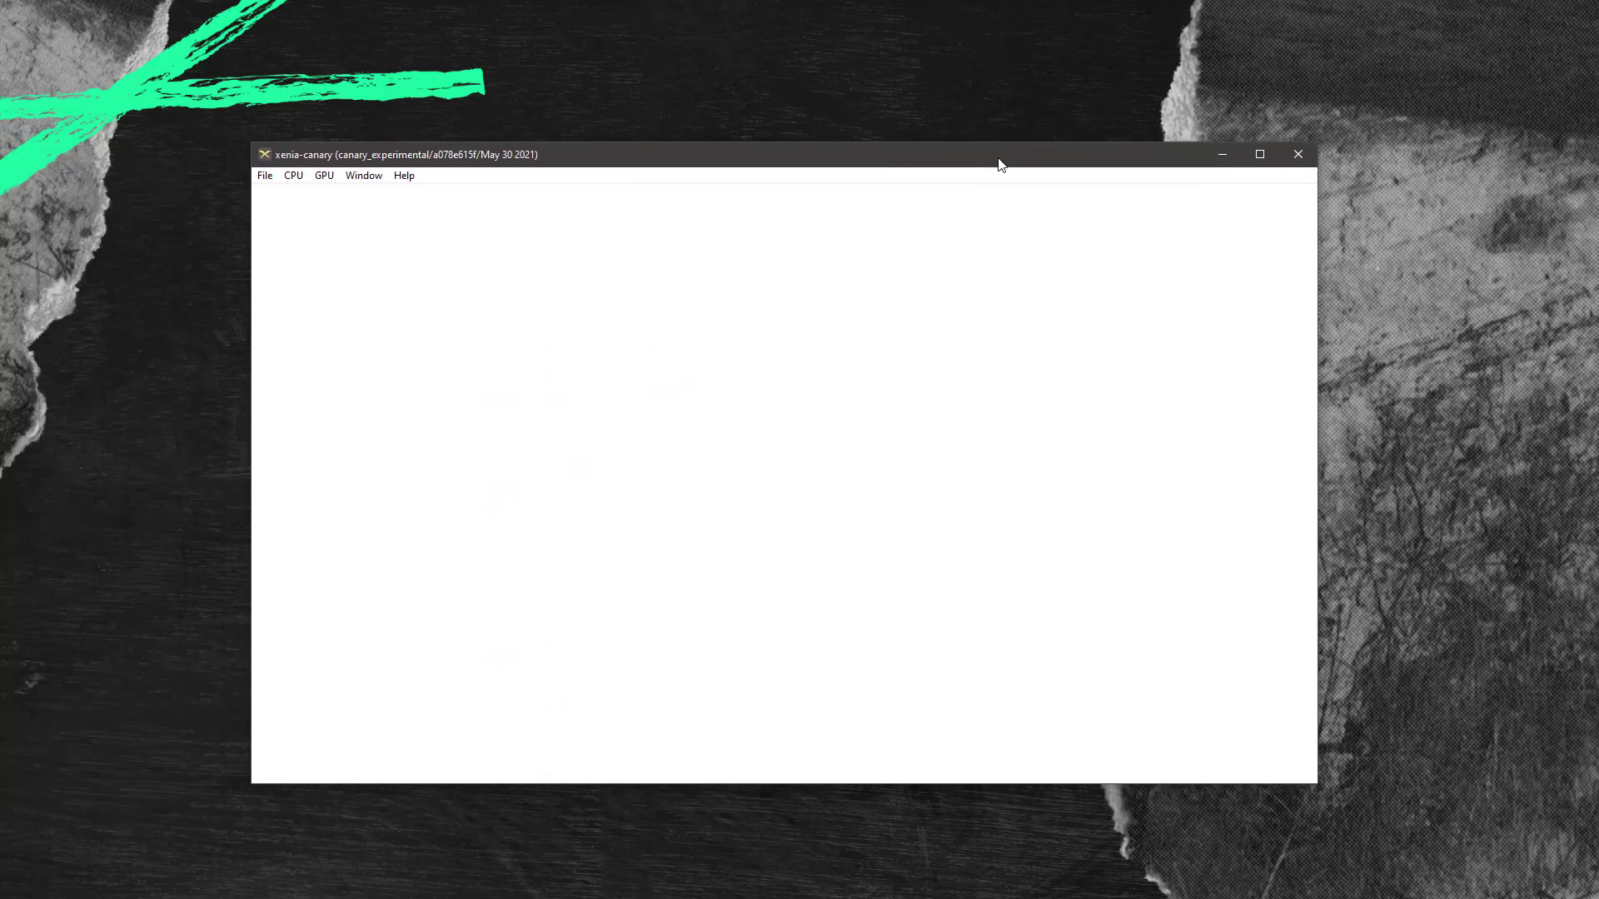
{"action": "left_click", "coordinate": [265, 176]}
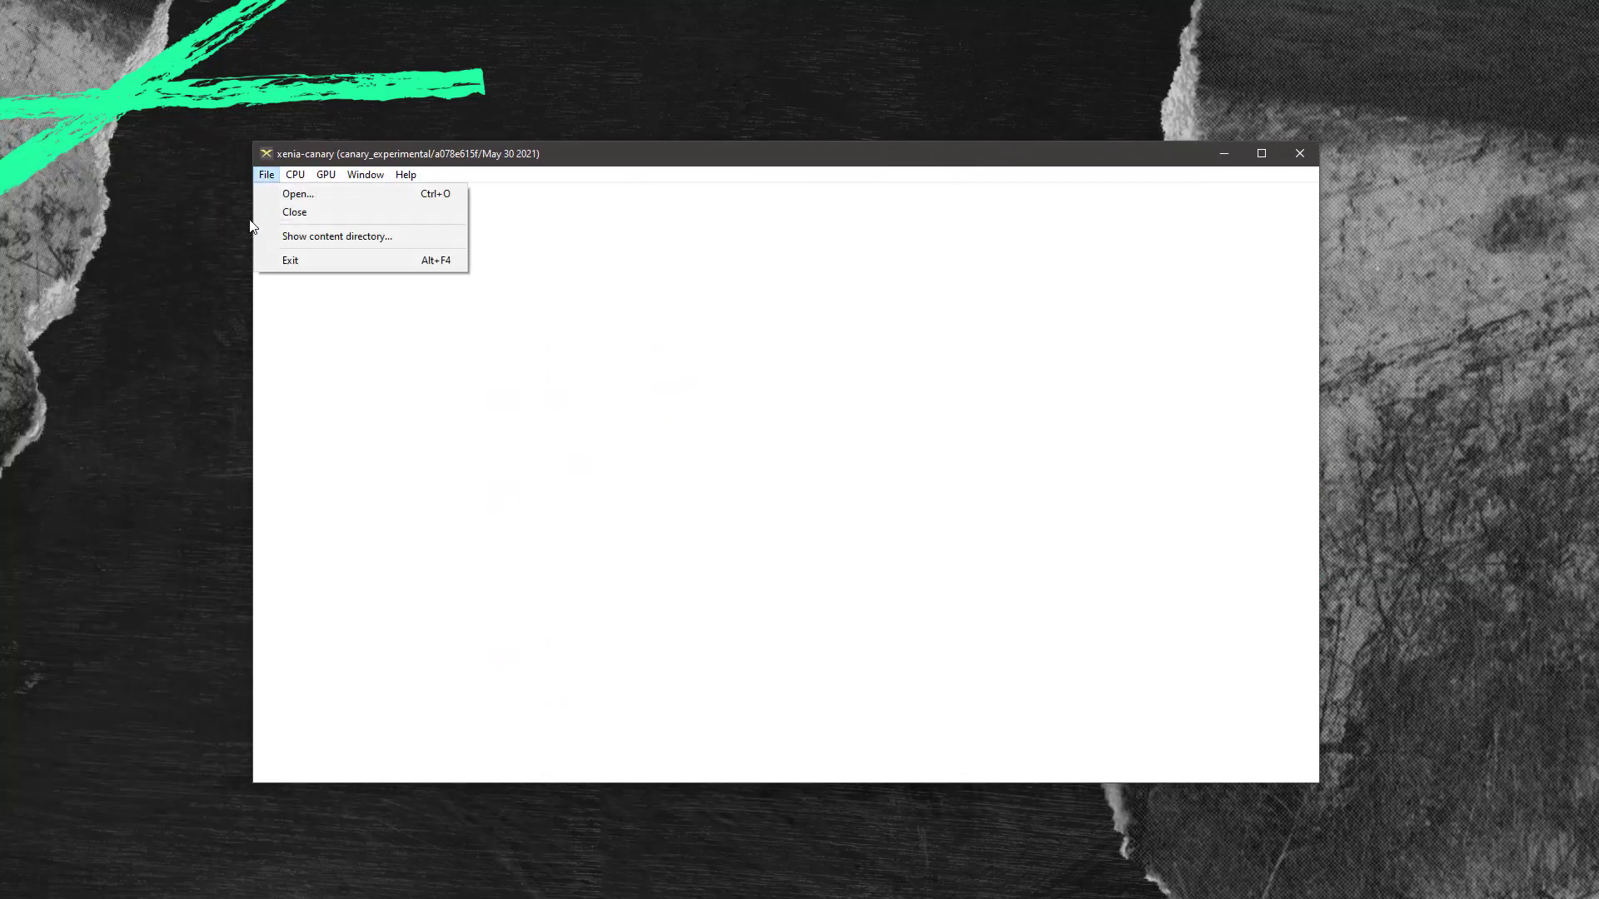
{"action": "left_click", "coordinate": [293, 195]}
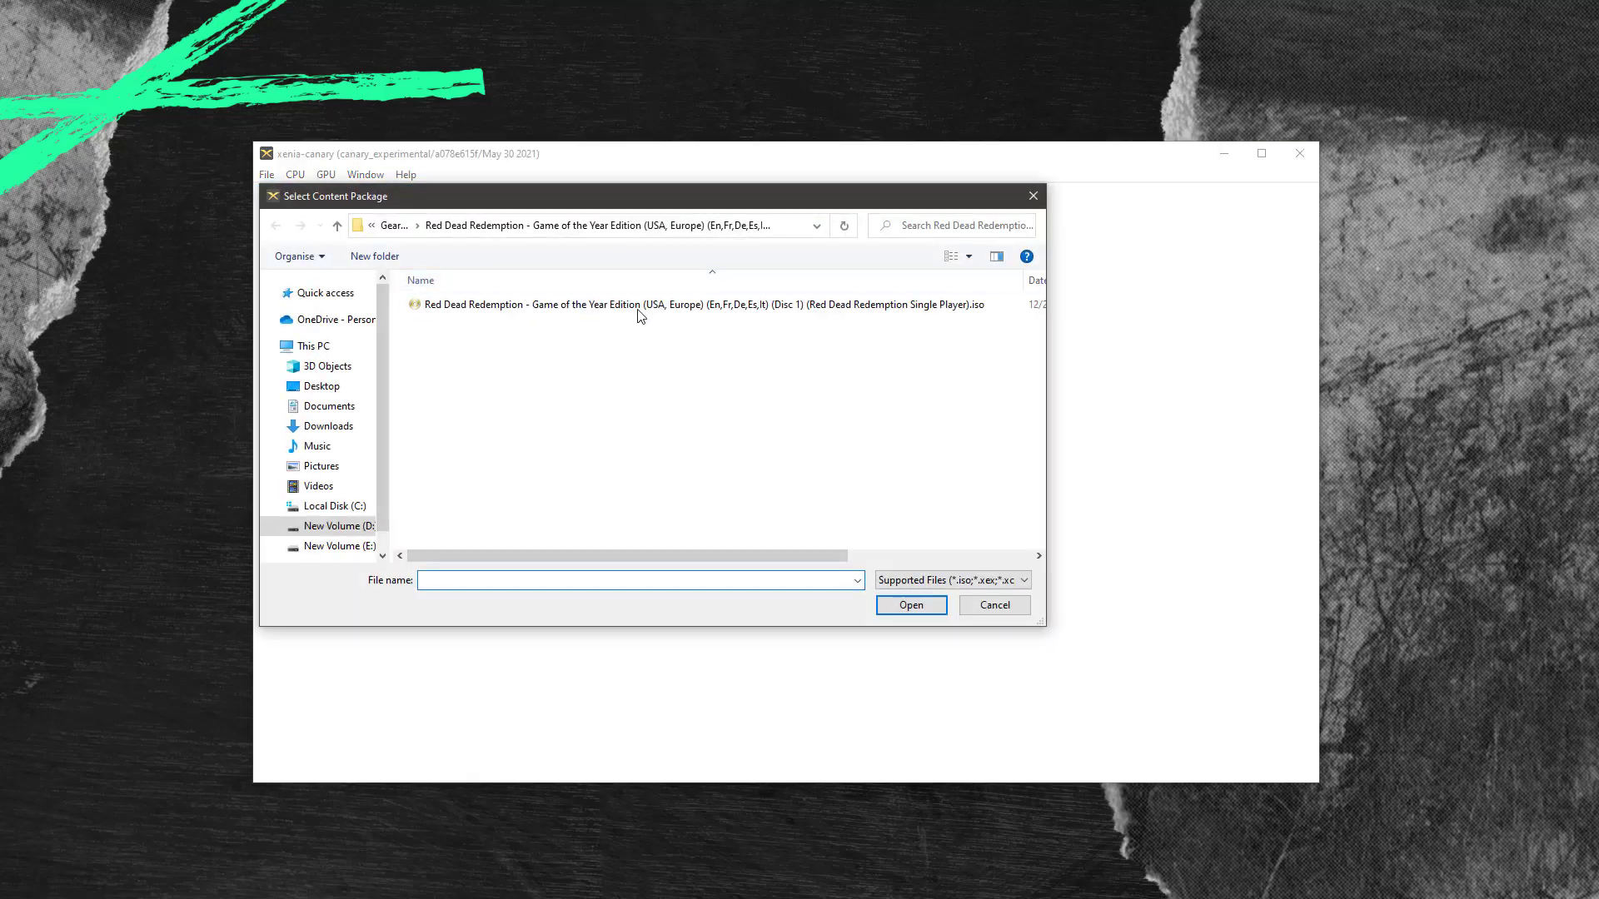
{"action": "left_click", "coordinate": [548, 310]}
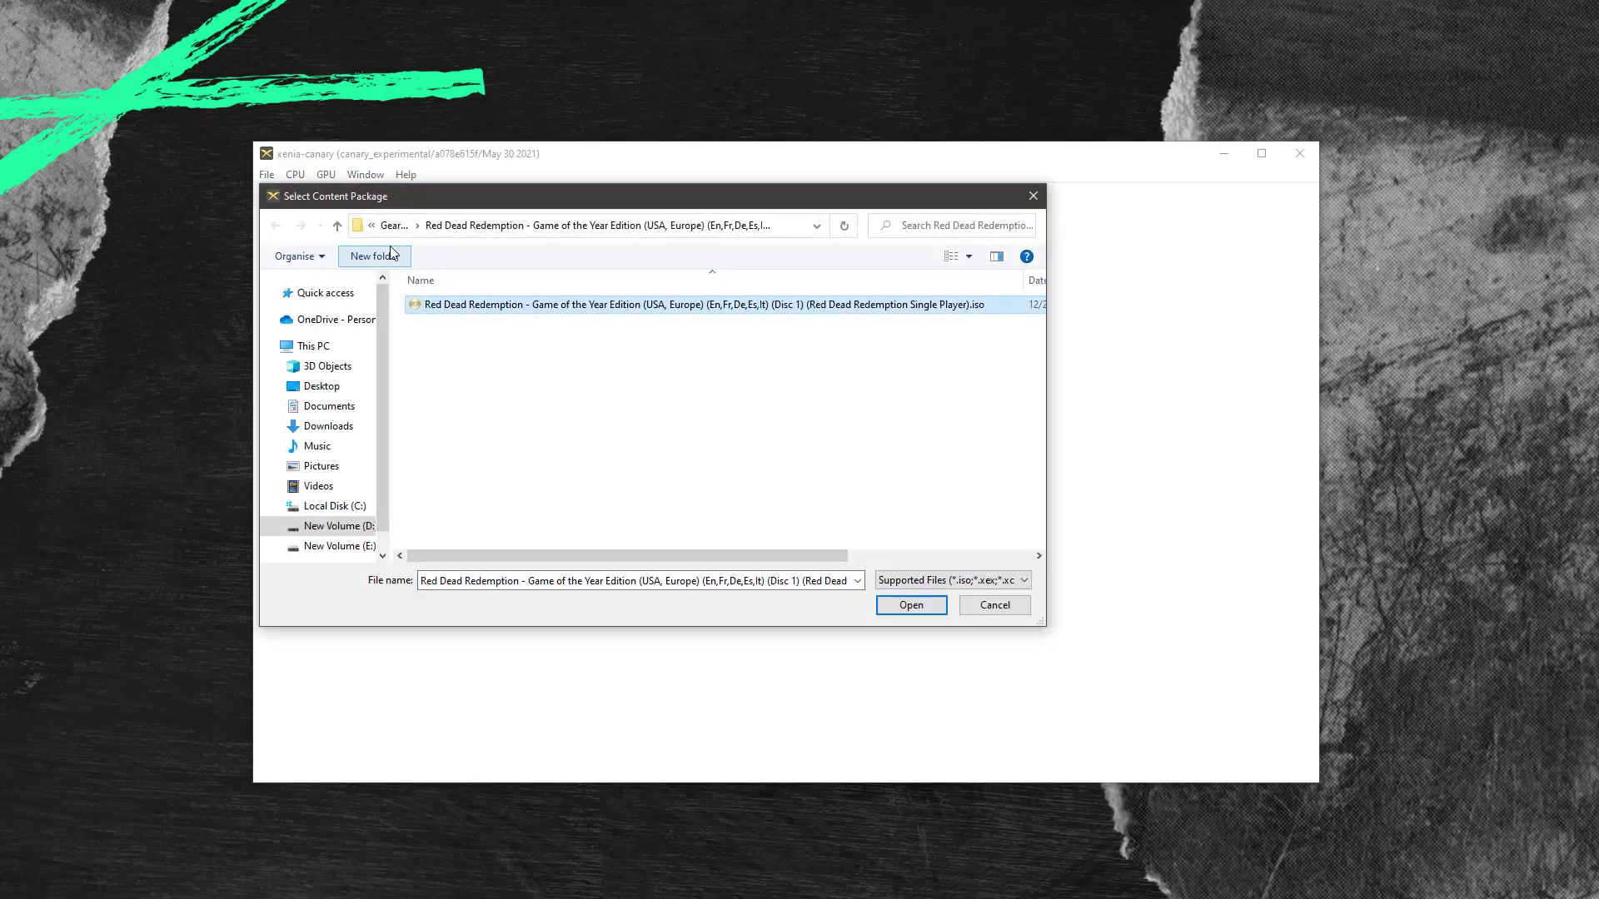
{"action": "left_click", "coordinate": [337, 225]}
{"action": "double_click", "coordinate": [496, 324]}
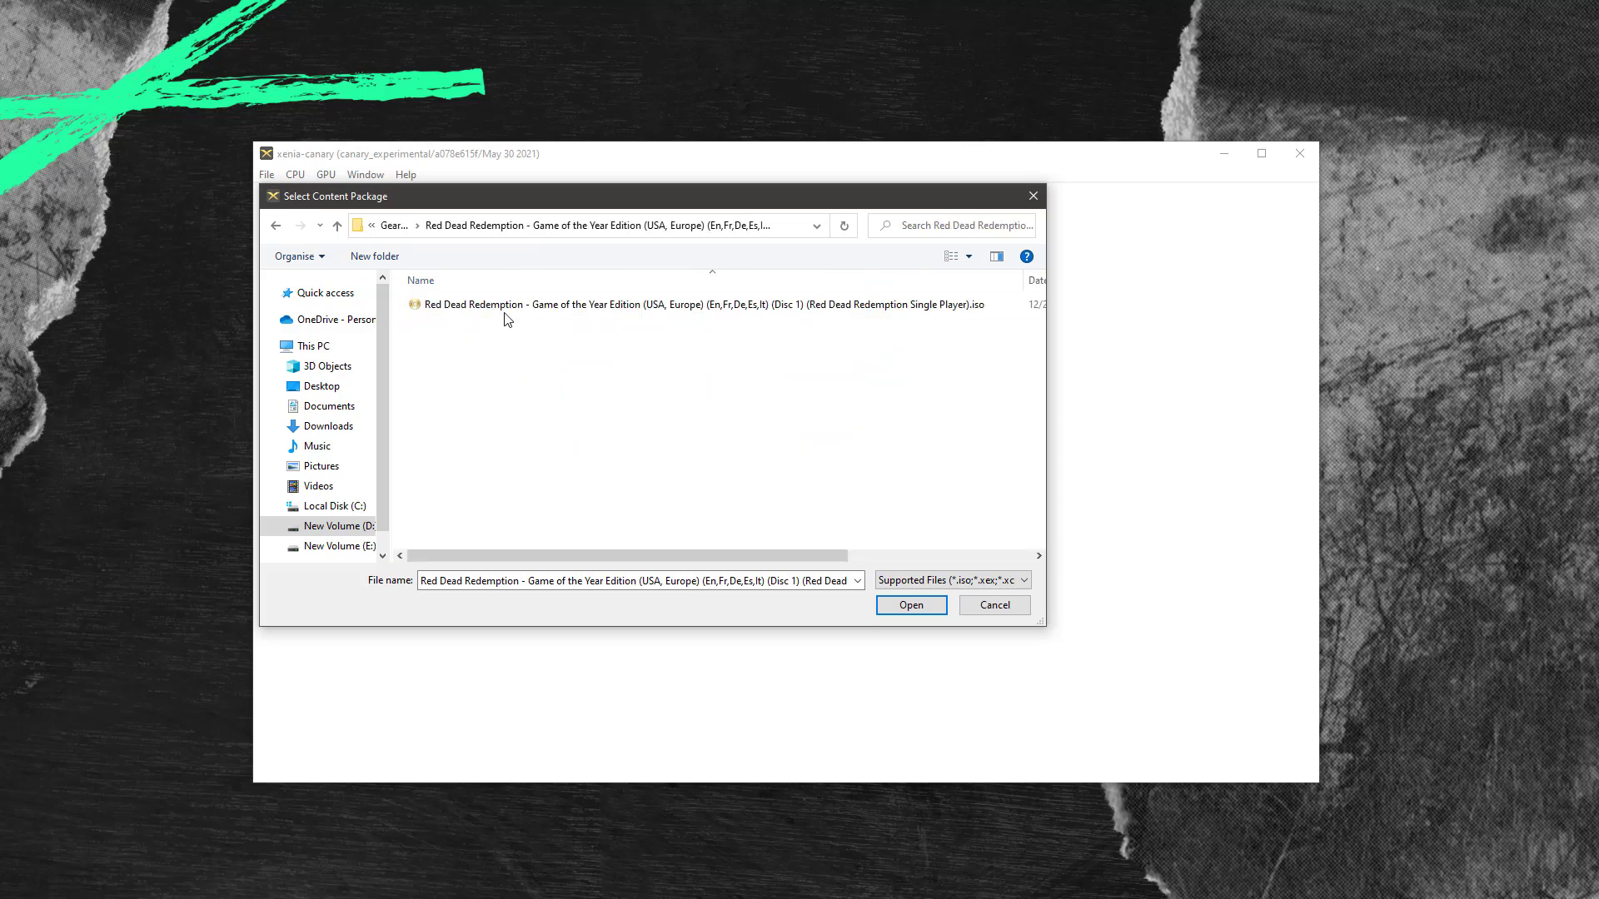
{"action": "left_click", "coordinate": [498, 315]}
{"action": "left_click", "coordinate": [911, 604]}
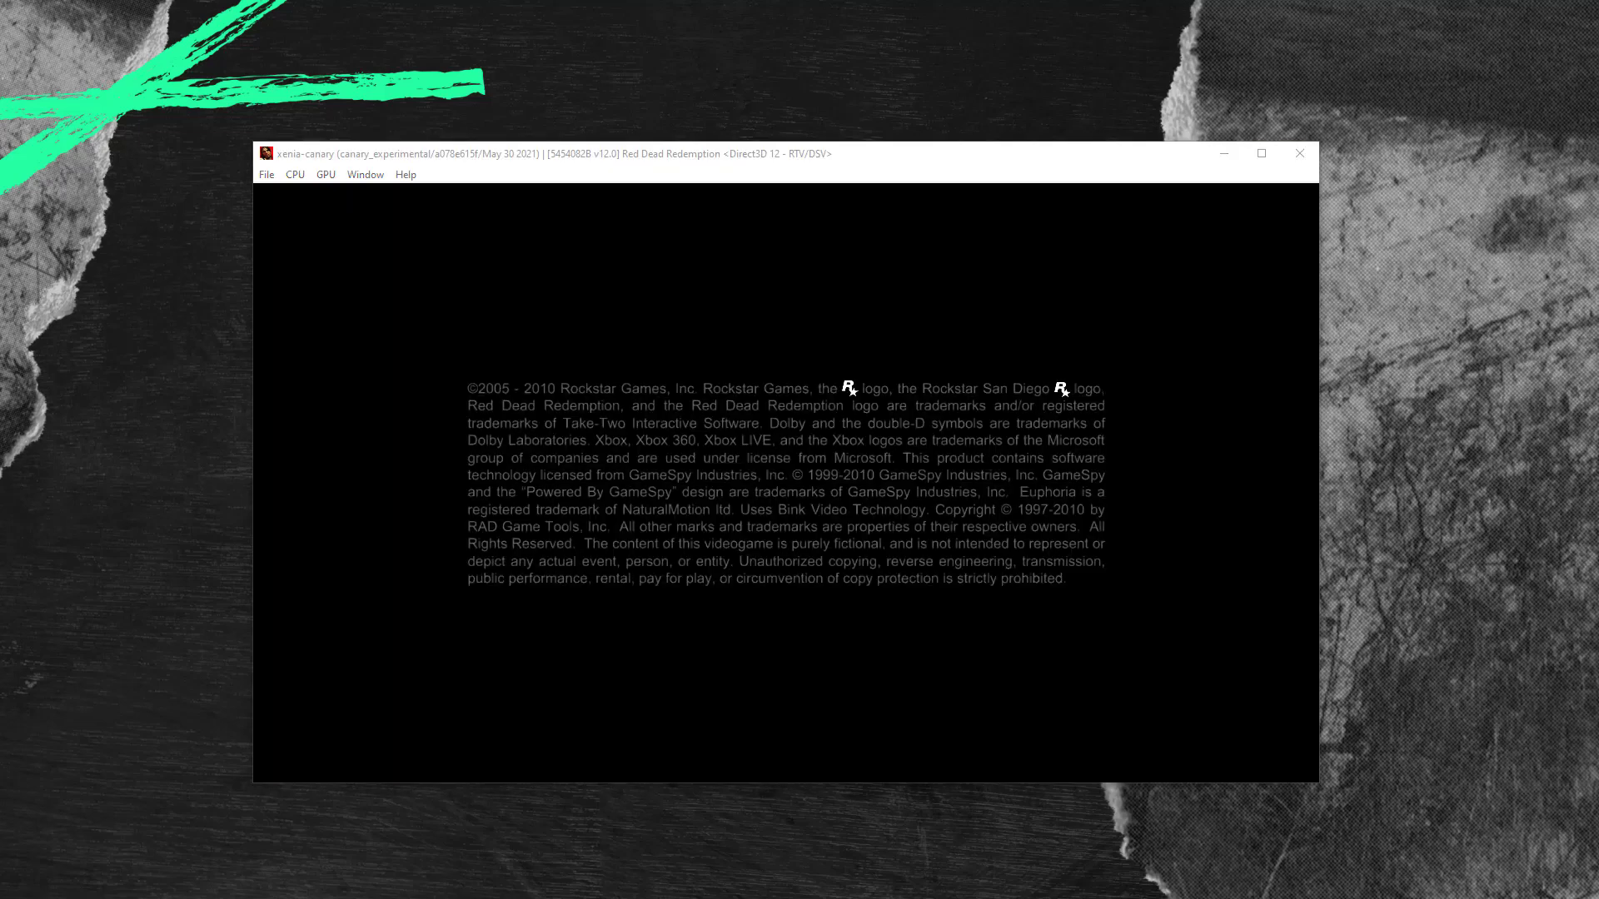
Place the Virtual Controller window beside the emulator window and run the virtual controller
{"action": "left_click_drag", "start_coordinate": [1016, 413], "coordinate": [1419, 385]}
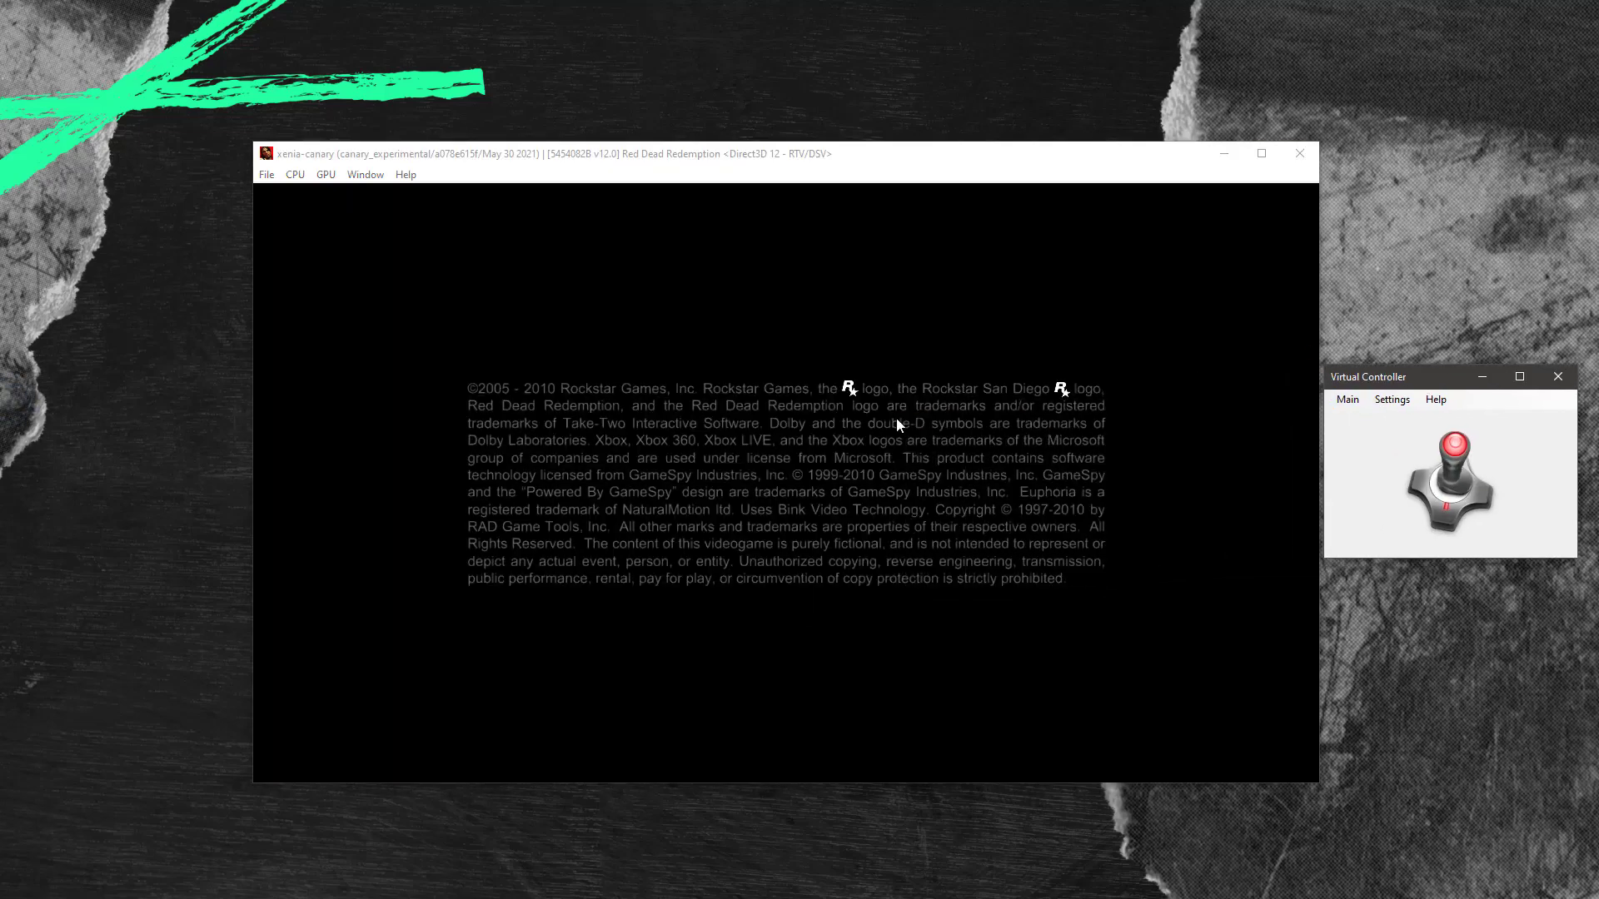
{"action": "left_click", "coordinate": [1347, 400]}
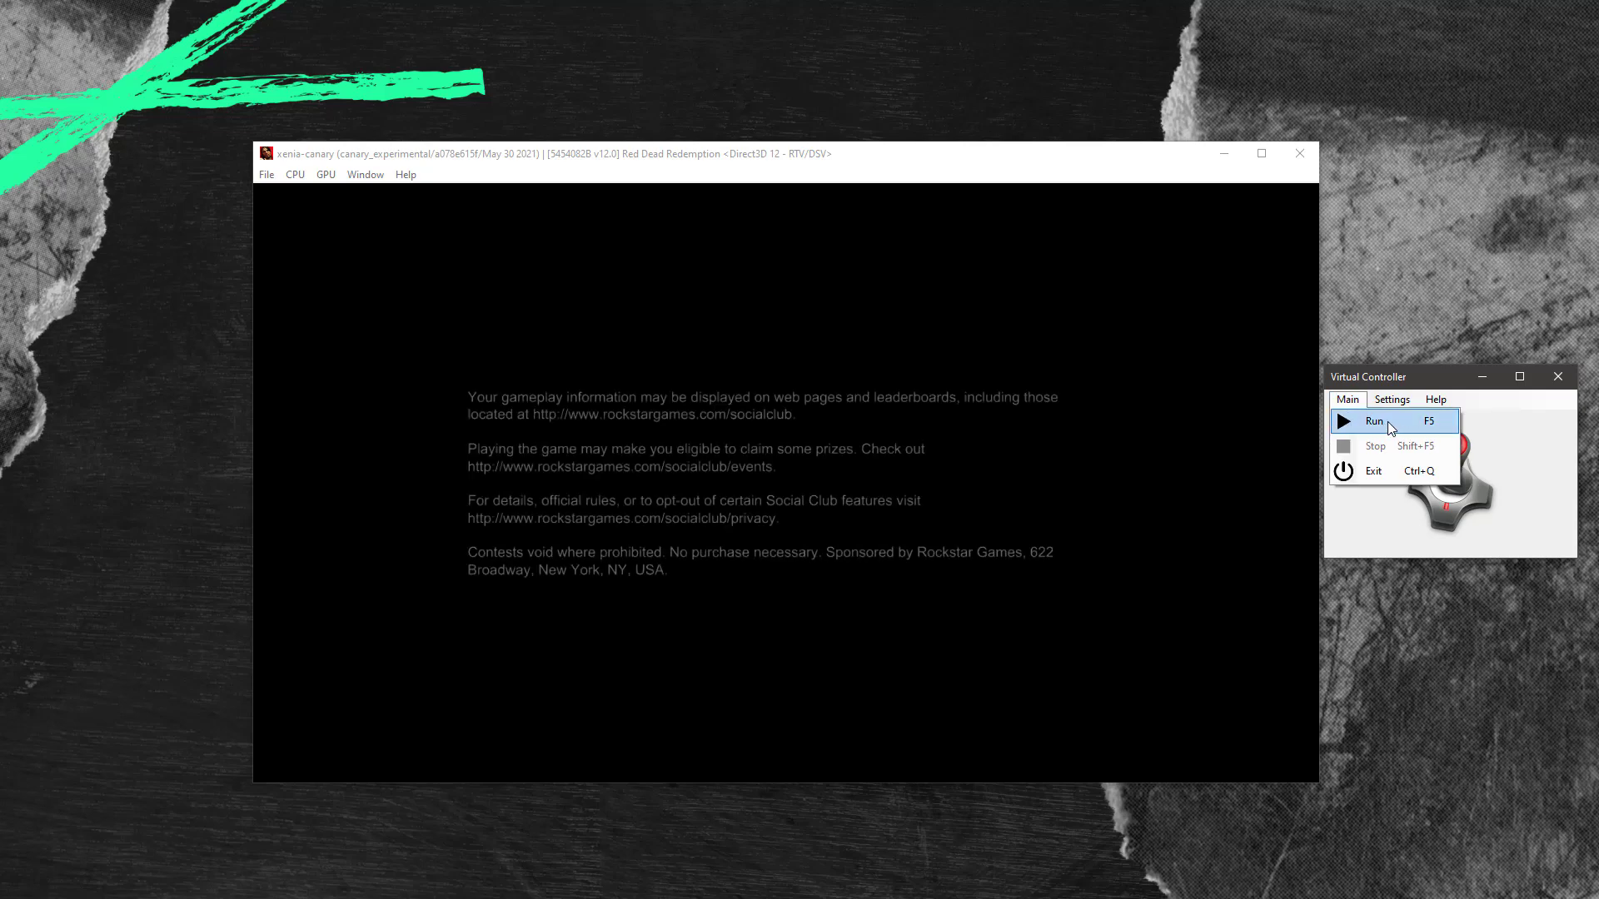
{"action": "left_click", "coordinate": [1356, 423]}
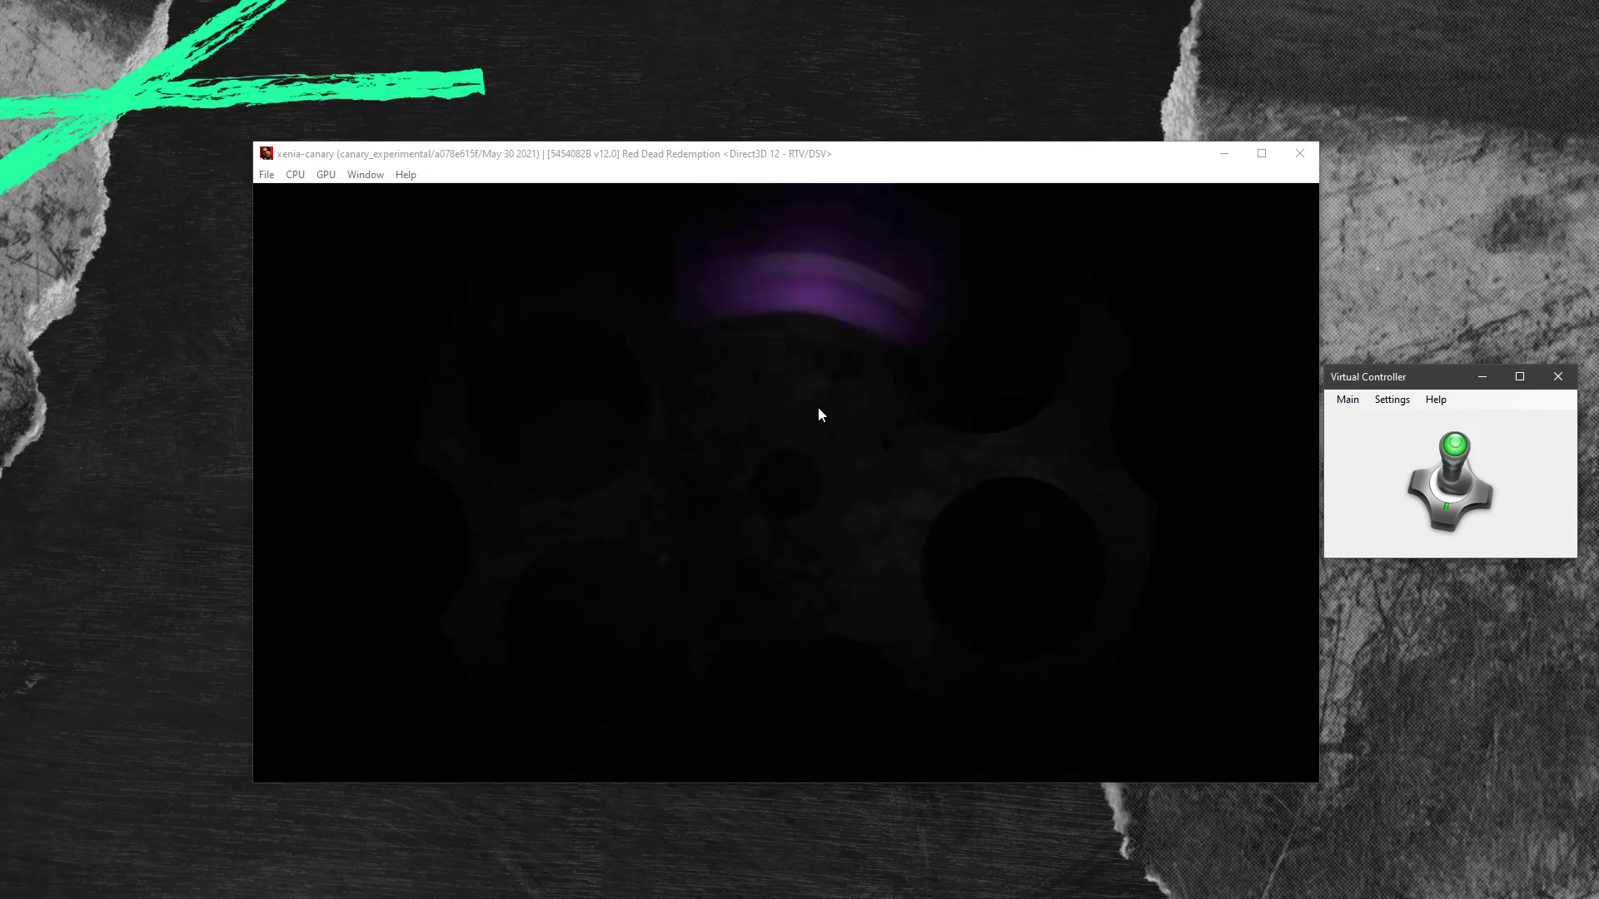
Return to the Xenia Canary window and switch Red Dead Redemption to fullscreen
{"action": "left_click", "coordinate": [760, 161]}
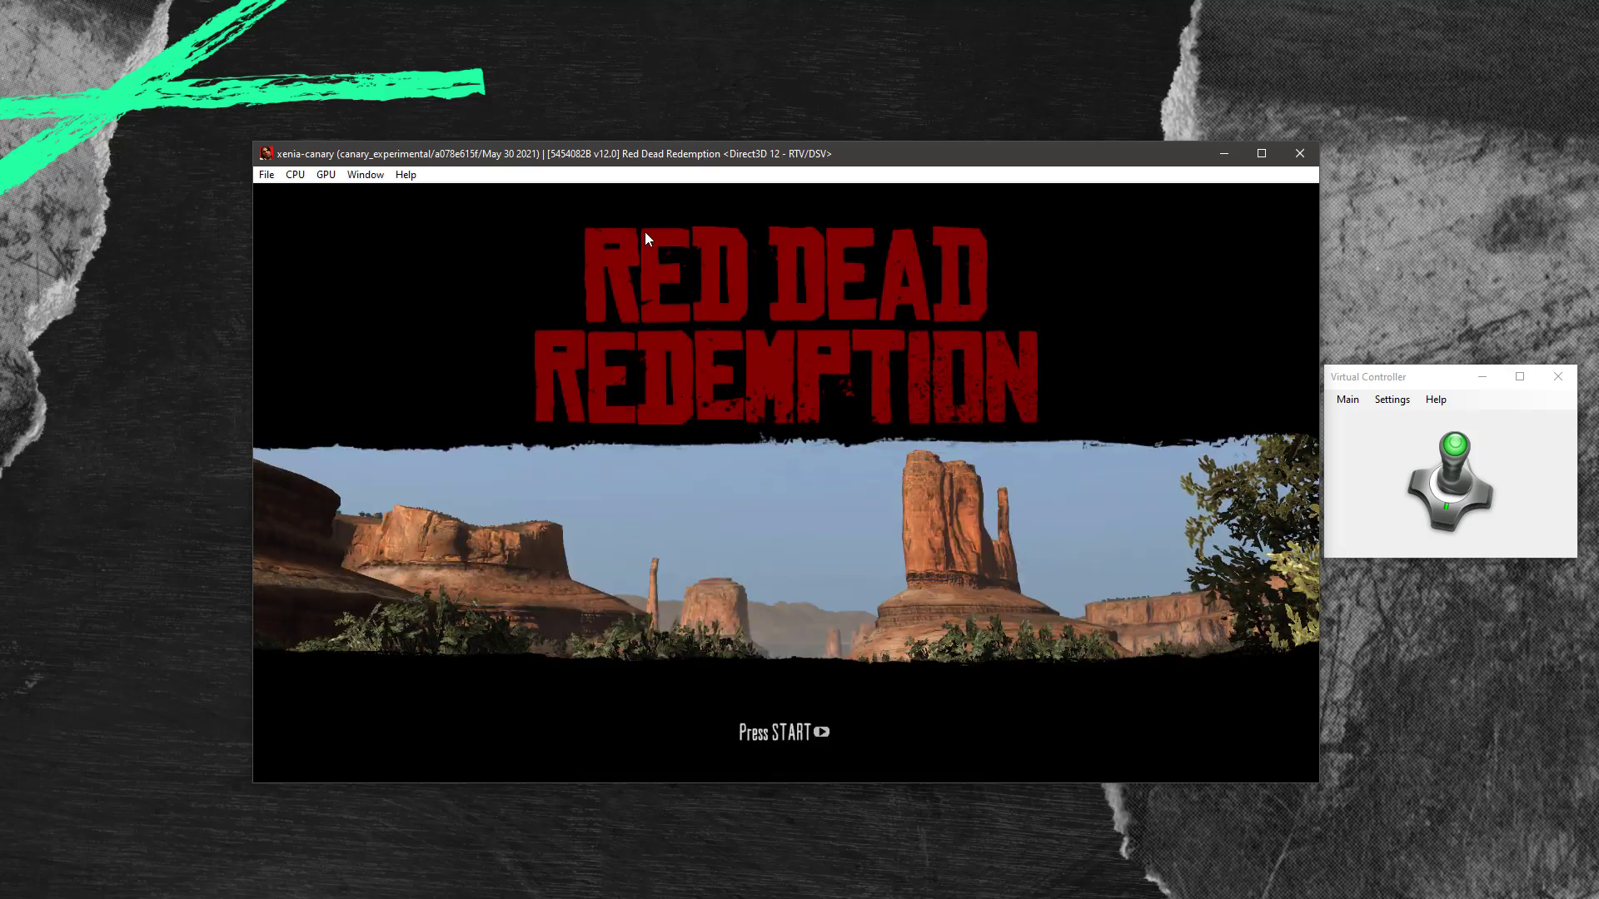
{"action": "left_click", "coordinate": [365, 174]}
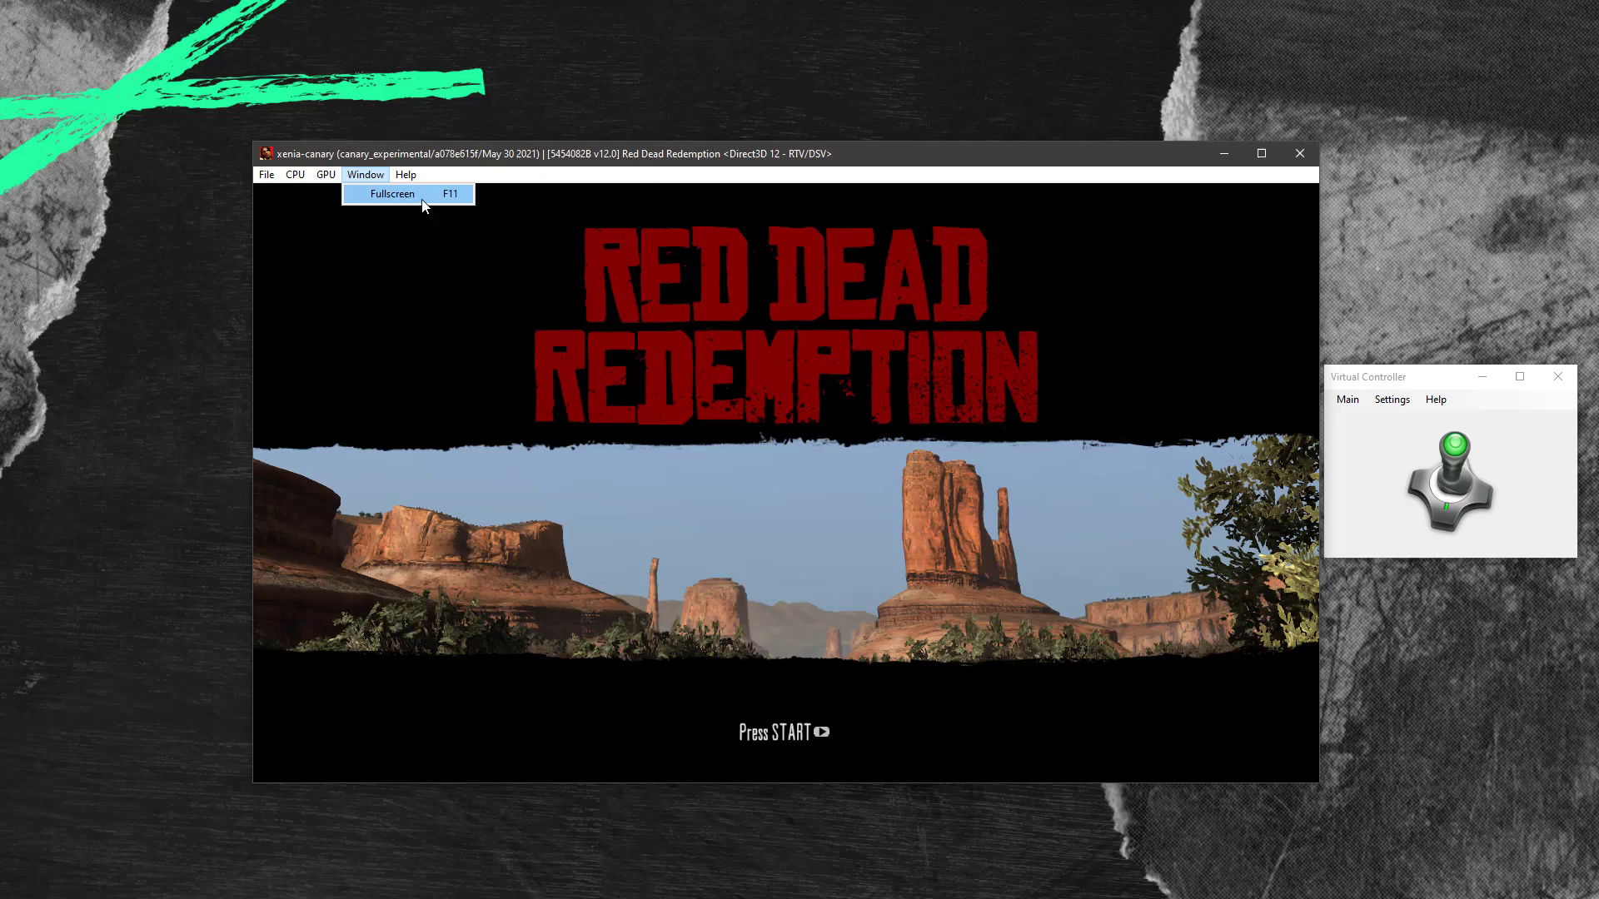
{"action": "left_click", "coordinate": [385, 200]}
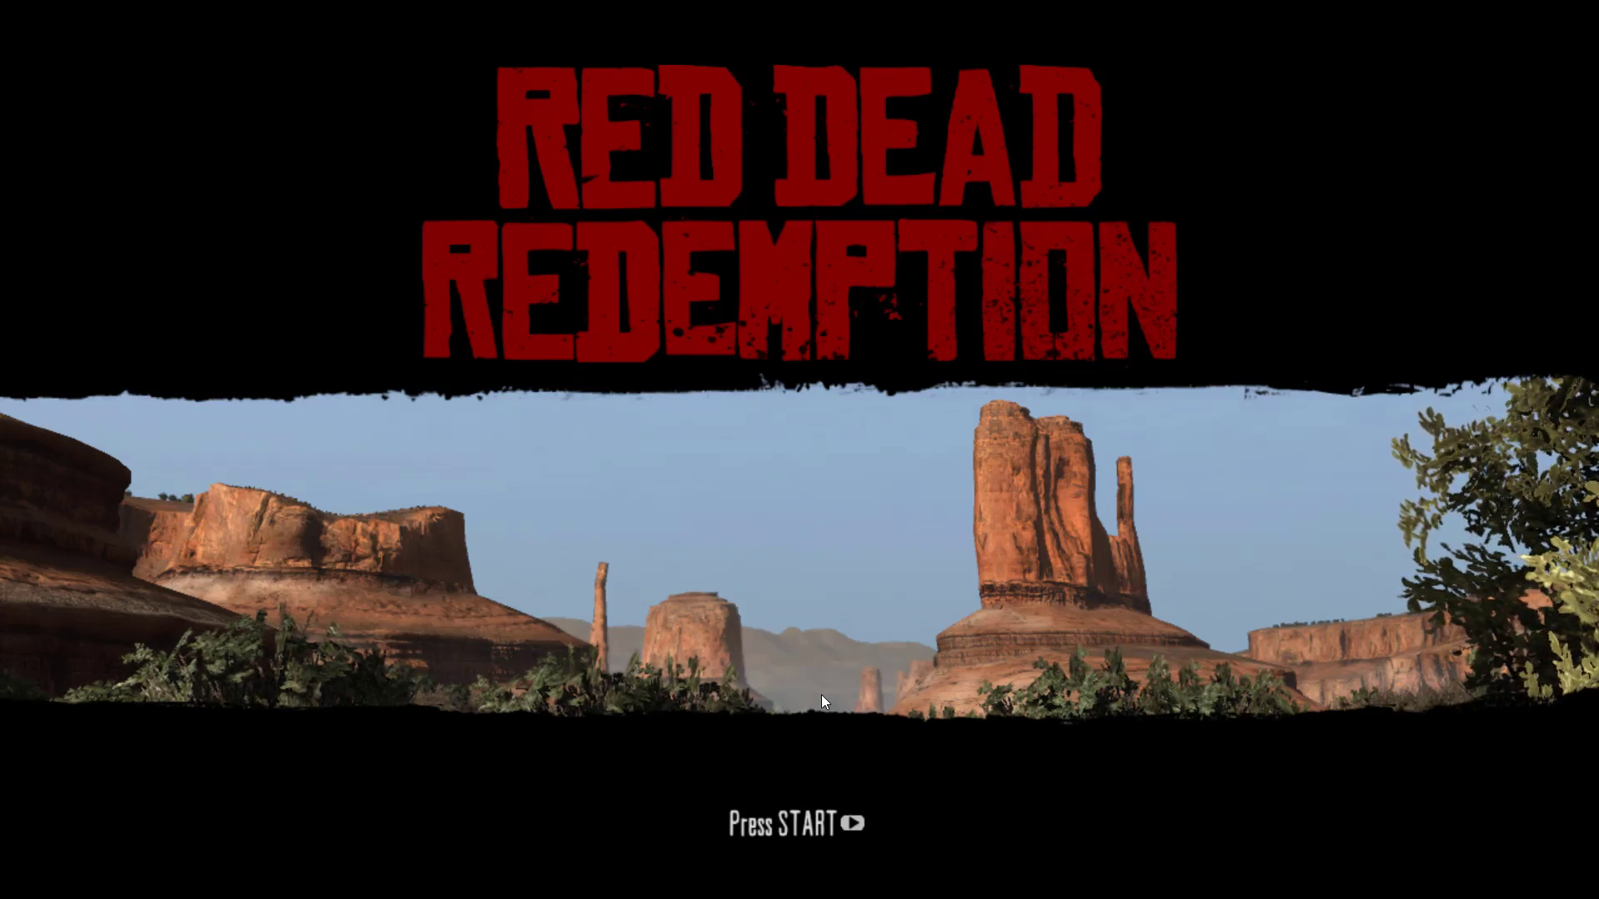
Start the game from the title screen in Hardcore mode, create a new save game, and continue past the autosave notice
{"action": "key", "text": "Return"}
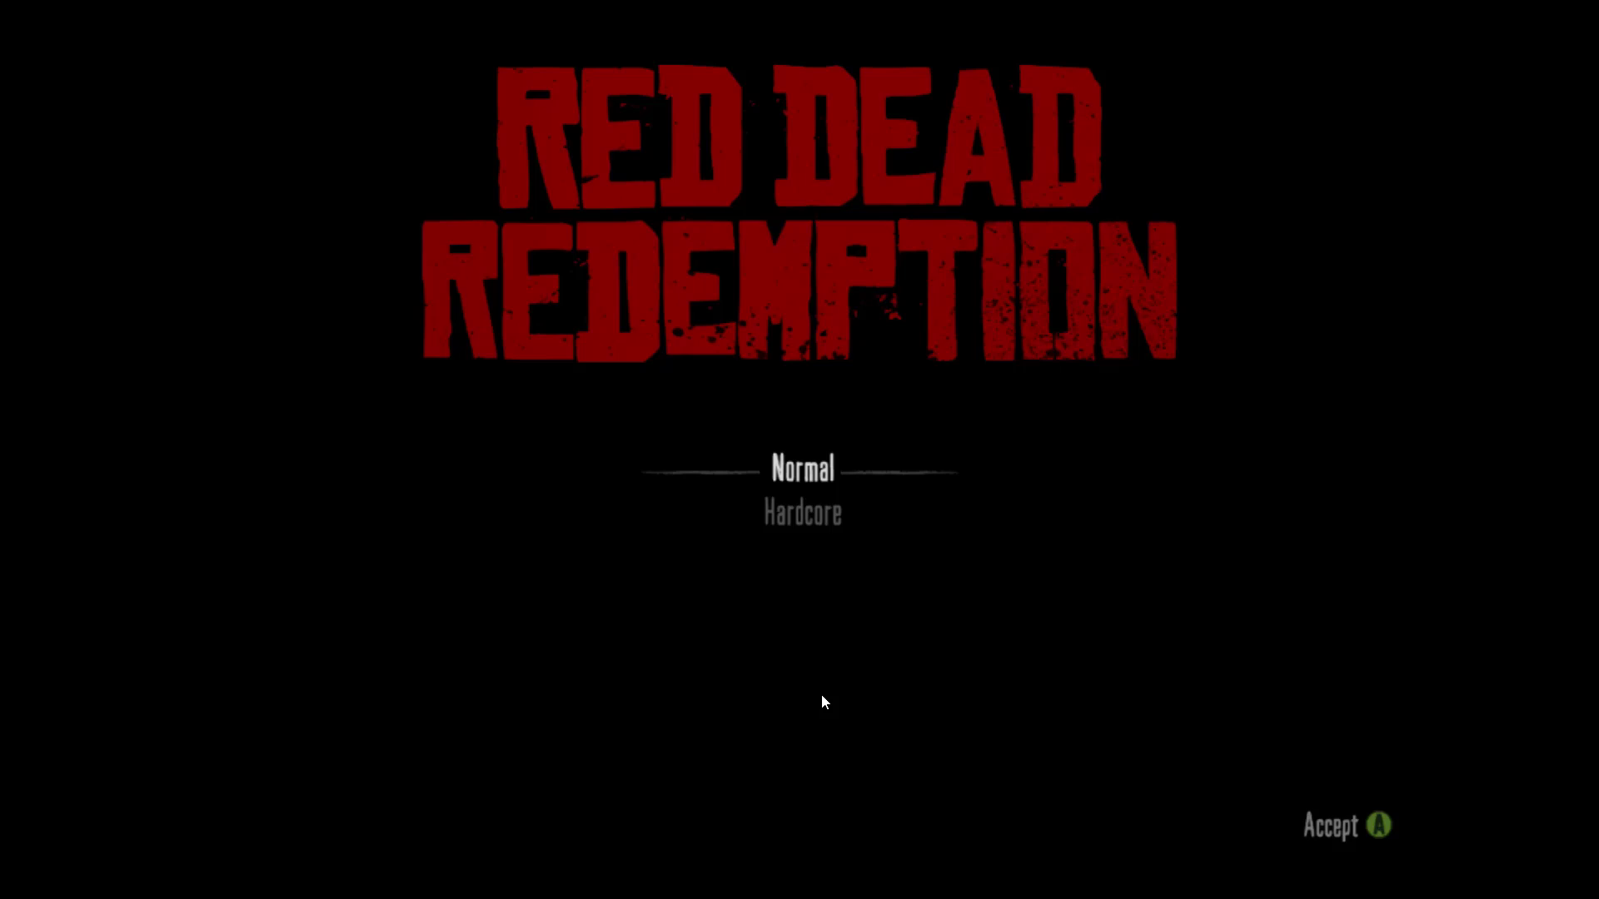
{"action": "key", "text": "Down"}
{"action": "key", "text": "Up"}
{"action": "key", "text": "Down"}
{"action": "key", "text": "Up"}
{"action": "key", "text": "Down"}
{"action": "key", "text": "Return"}
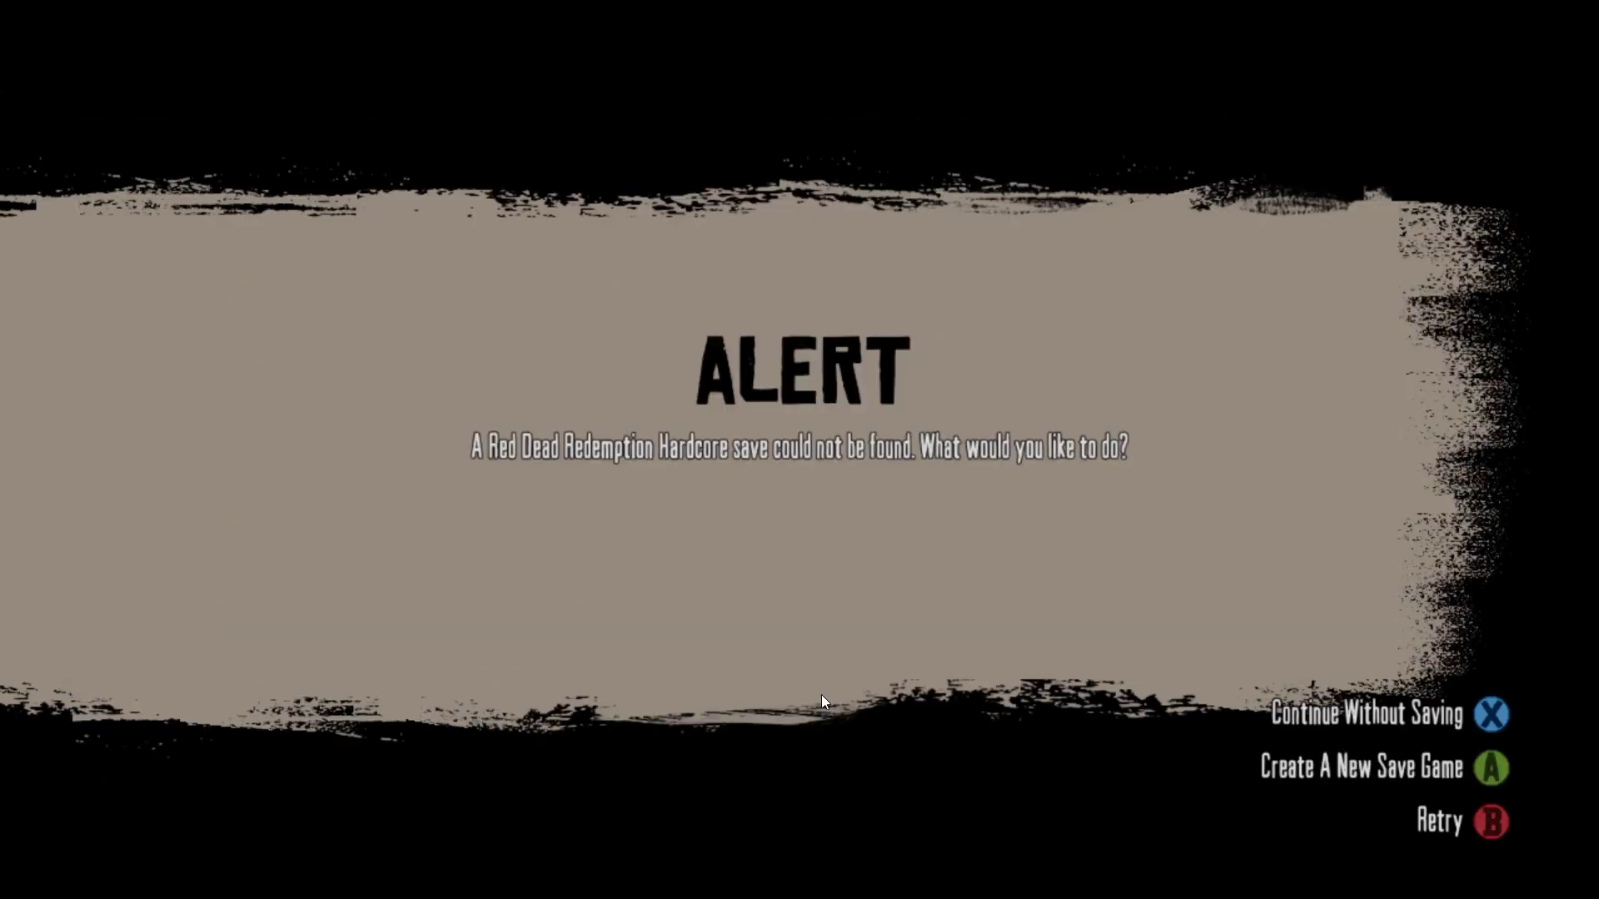
{"action": "key", "text": "Return"}
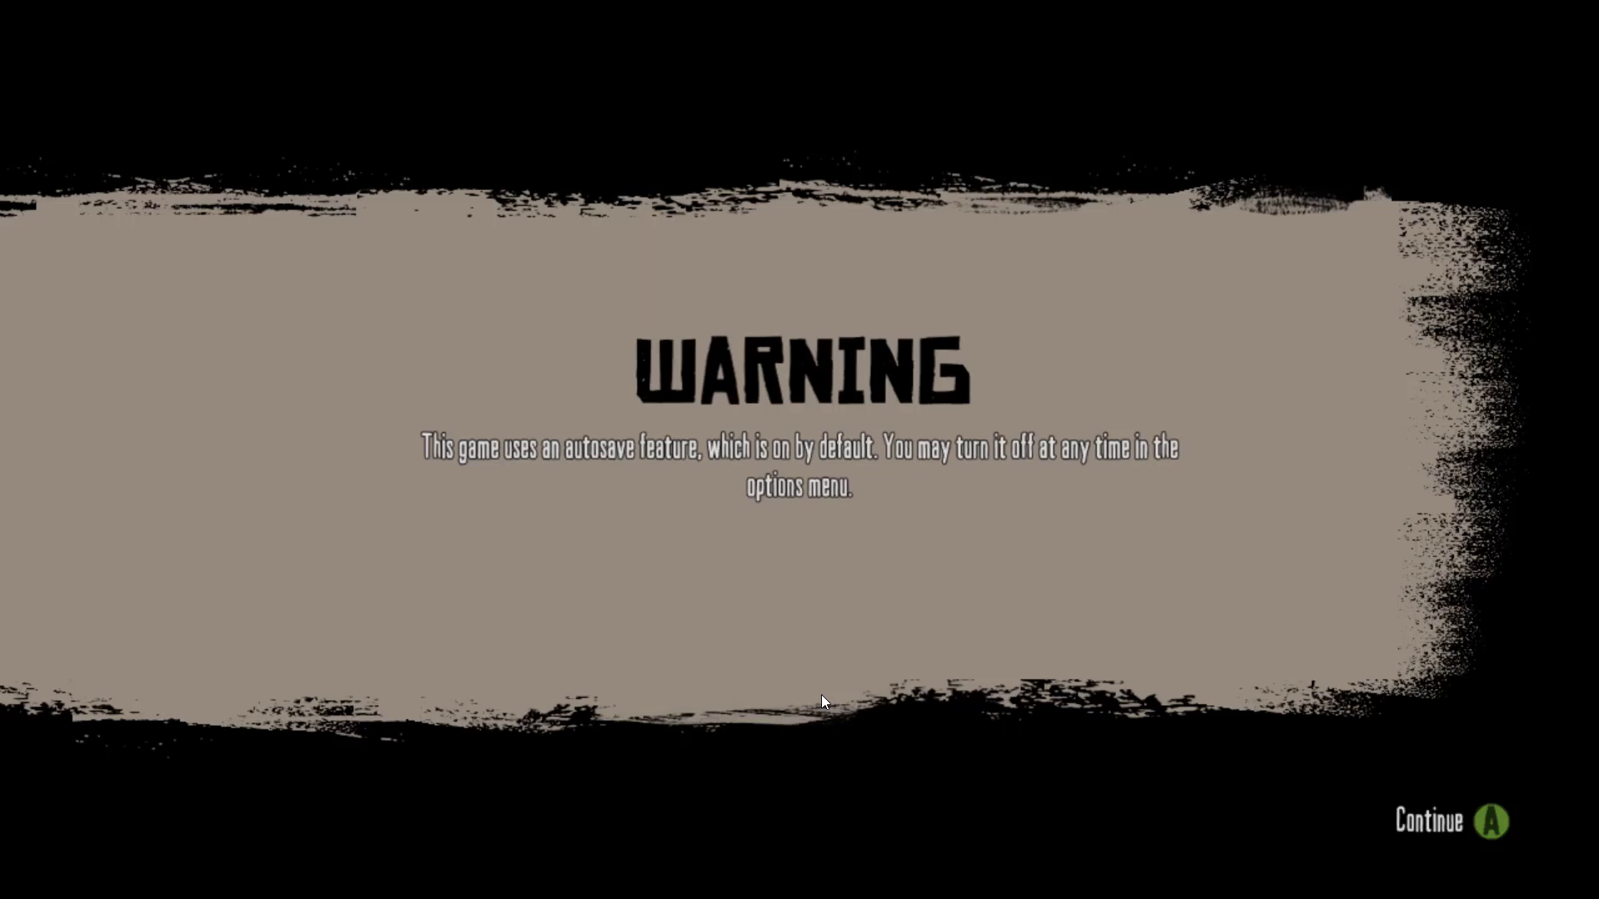
{"action": "key", "text": "Return"}
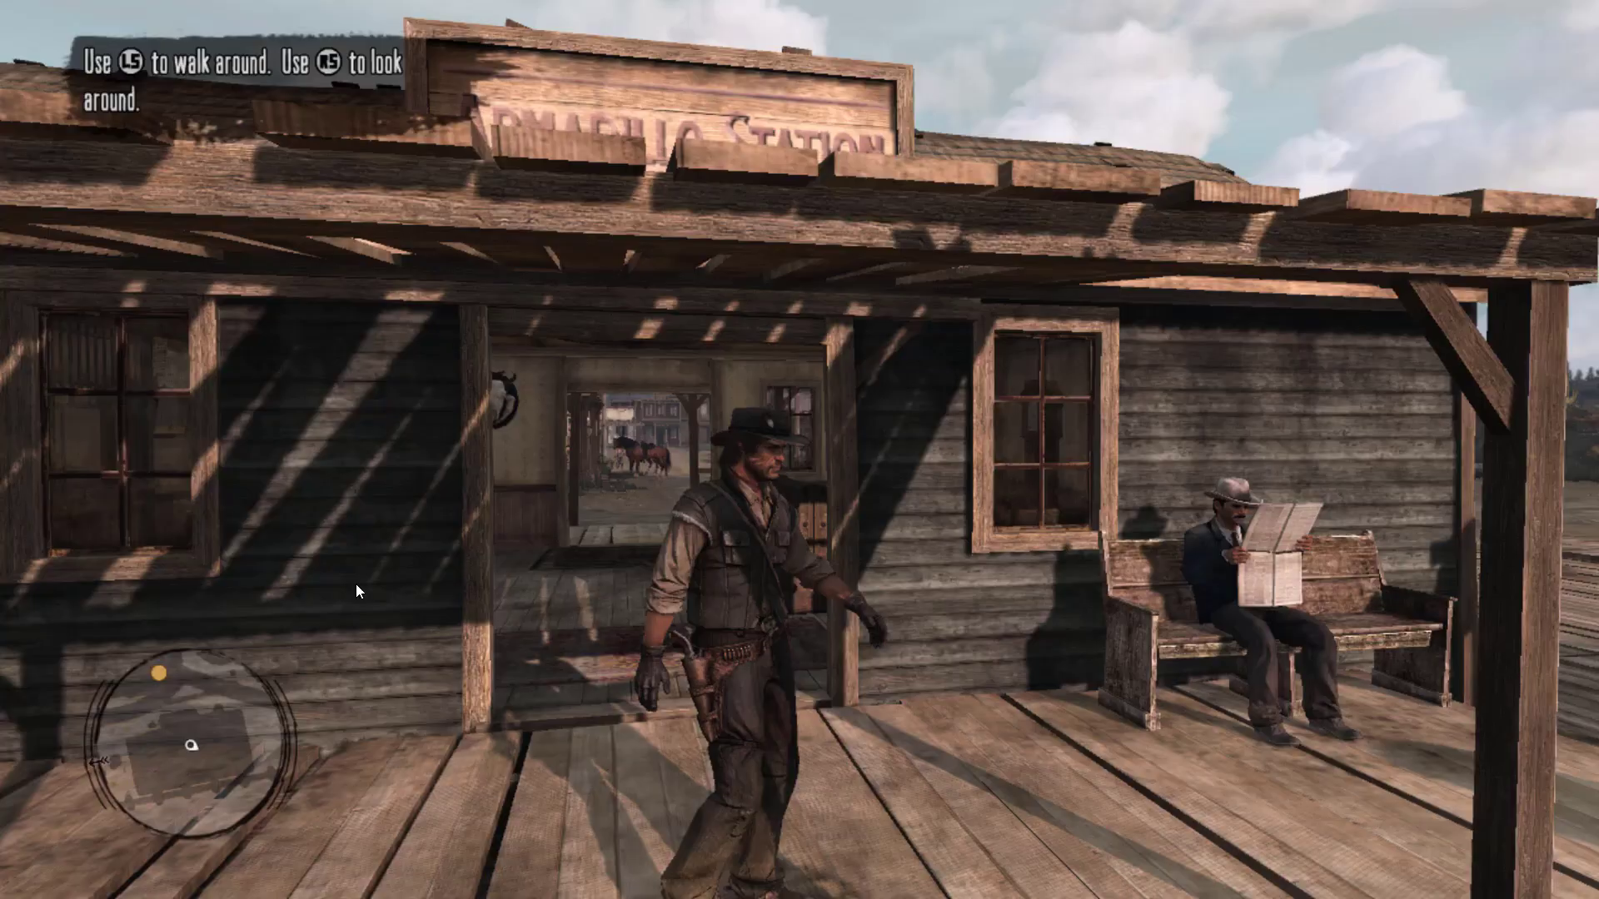
Leave fullscreen and minimize the emulator window to get back to the xenia_canary_202105_working folder
{"action": "key", "text": "F11"}
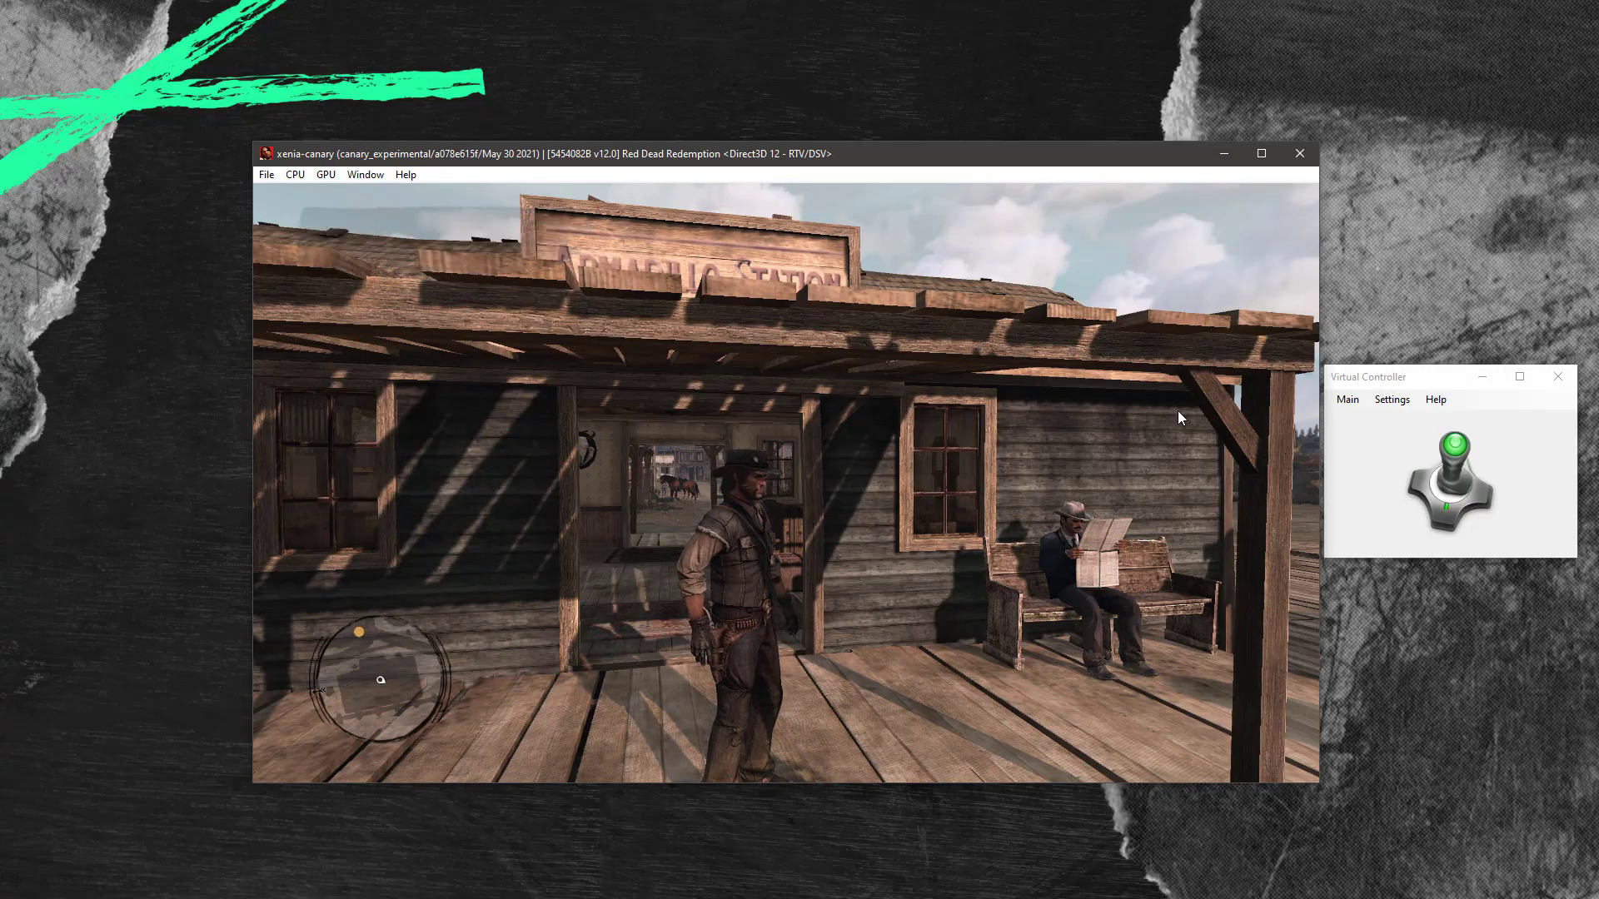
{"action": "left_click", "coordinate": [1223, 153]}
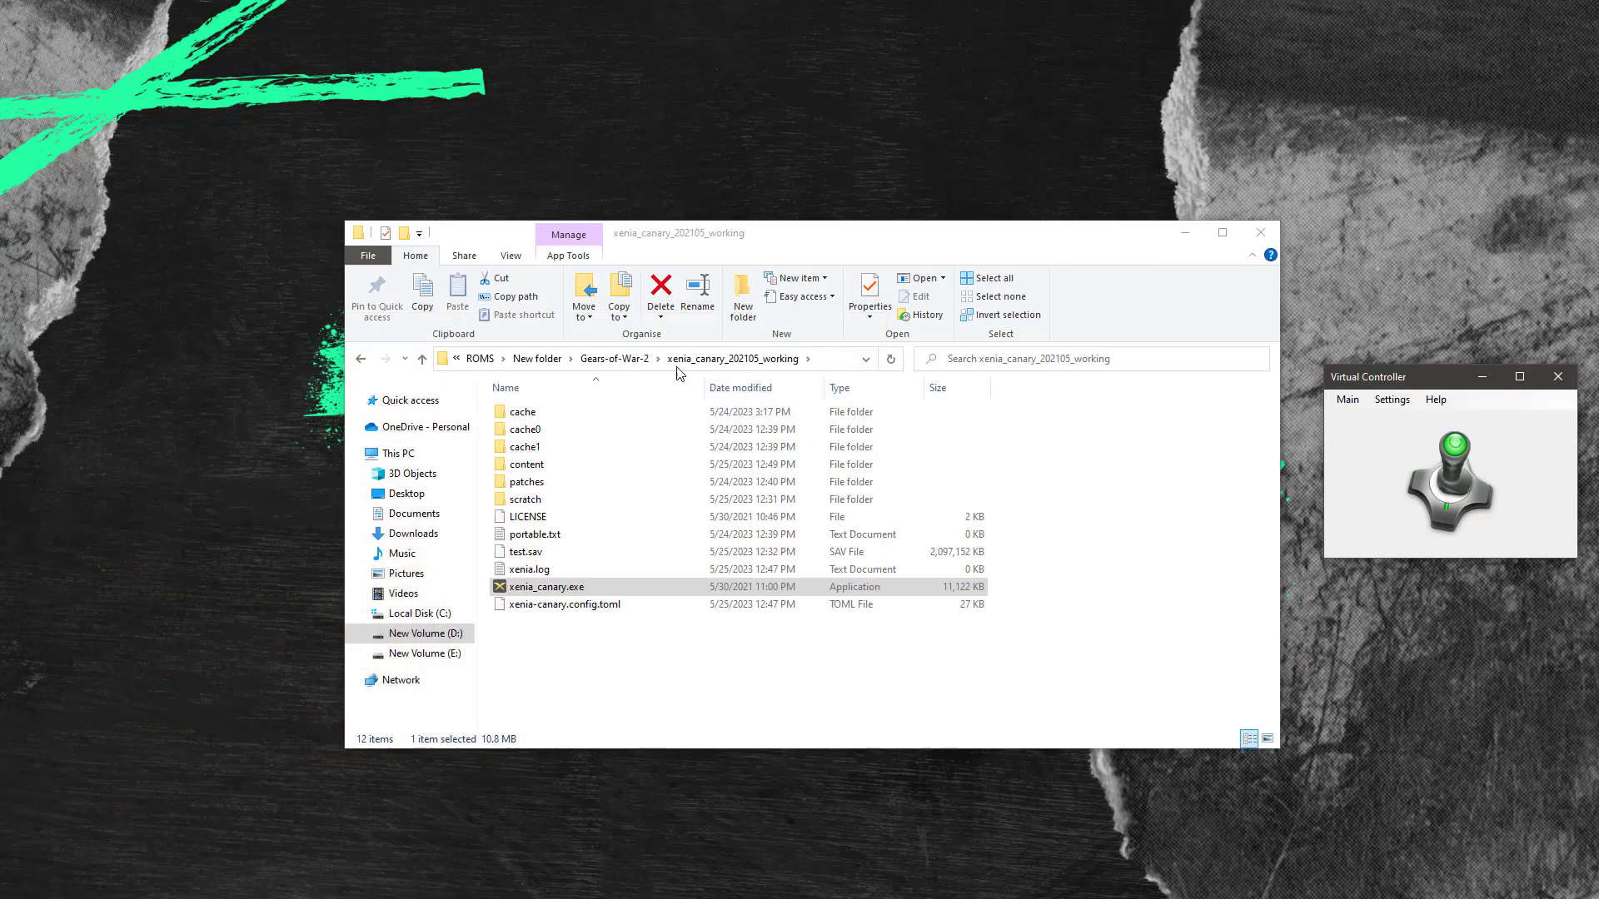